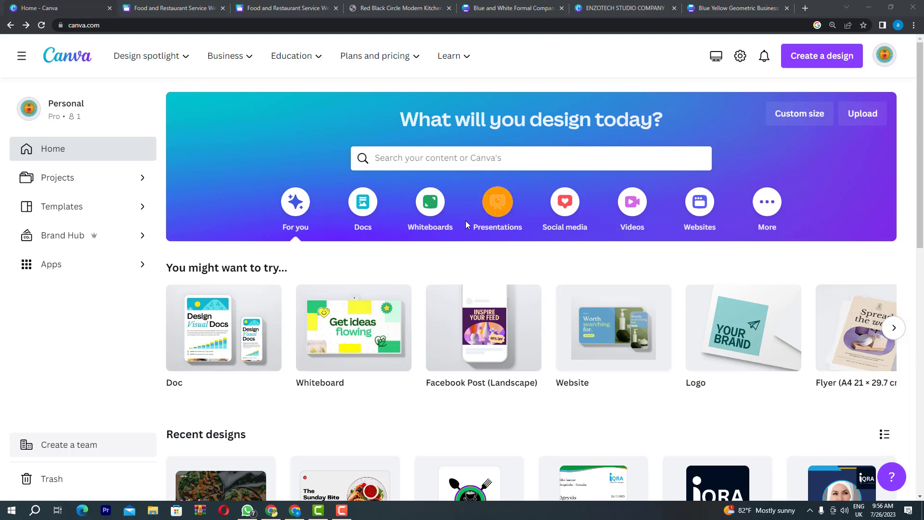
Search Canva for 'website' and open the Website templates results, which list 872 templates
left_click(442, 159)
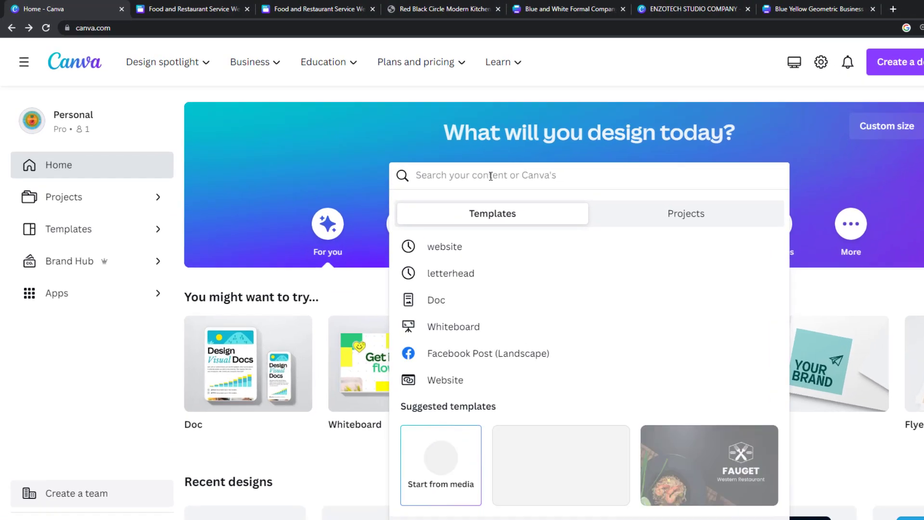
type("web")
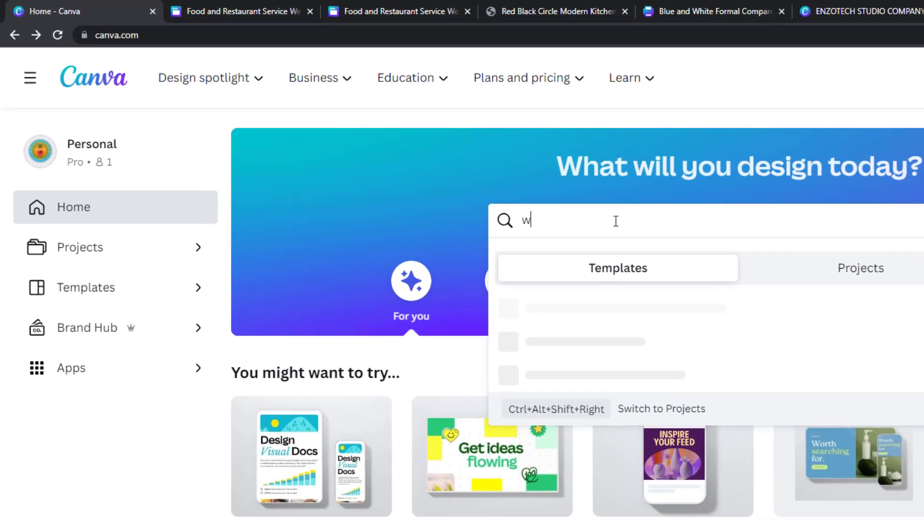
type("site")
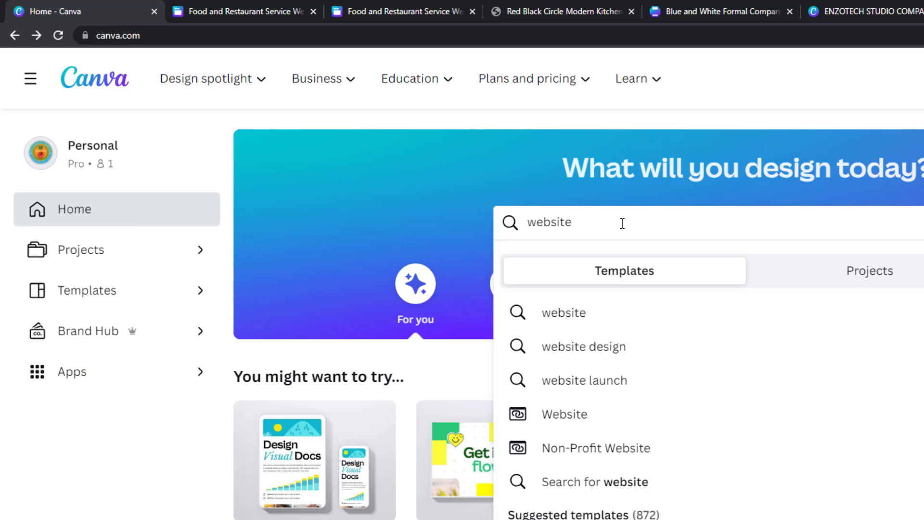
left_click(581, 317)
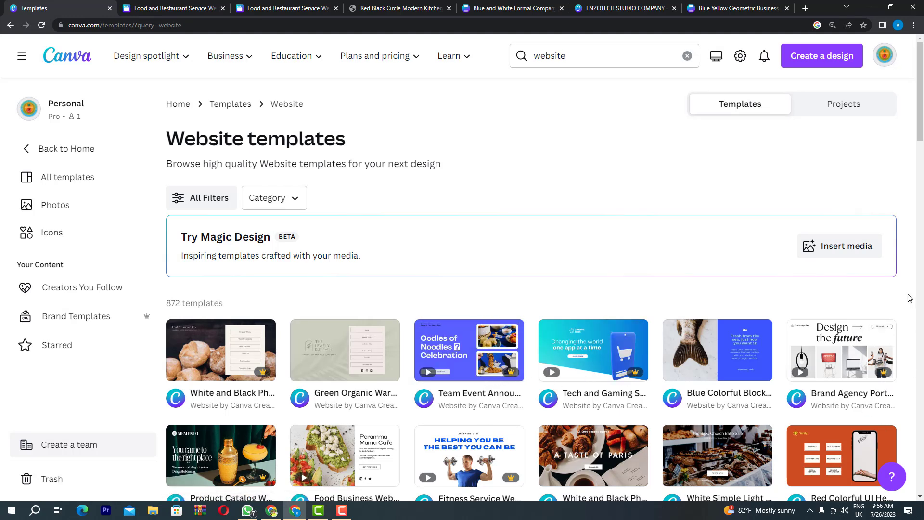
left_click_drag(921, 147, 923, 171)
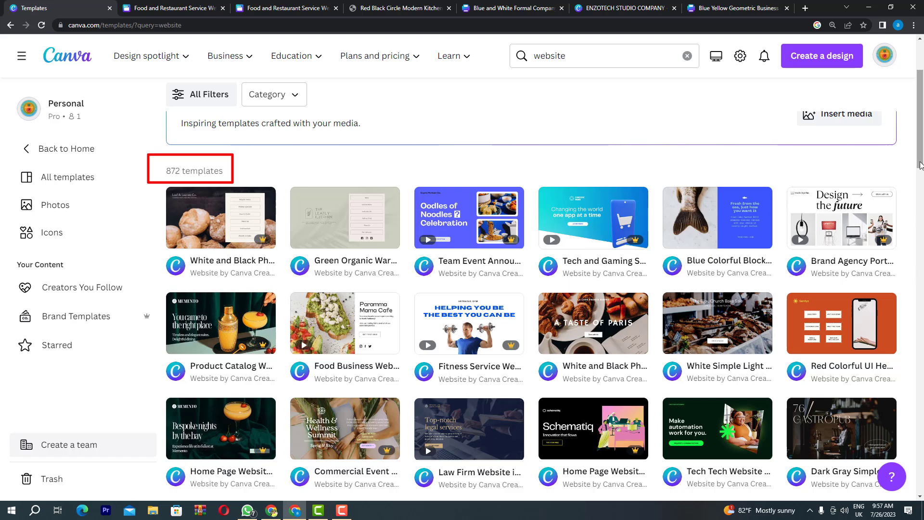
left_click_drag(920, 166, 921, 302)
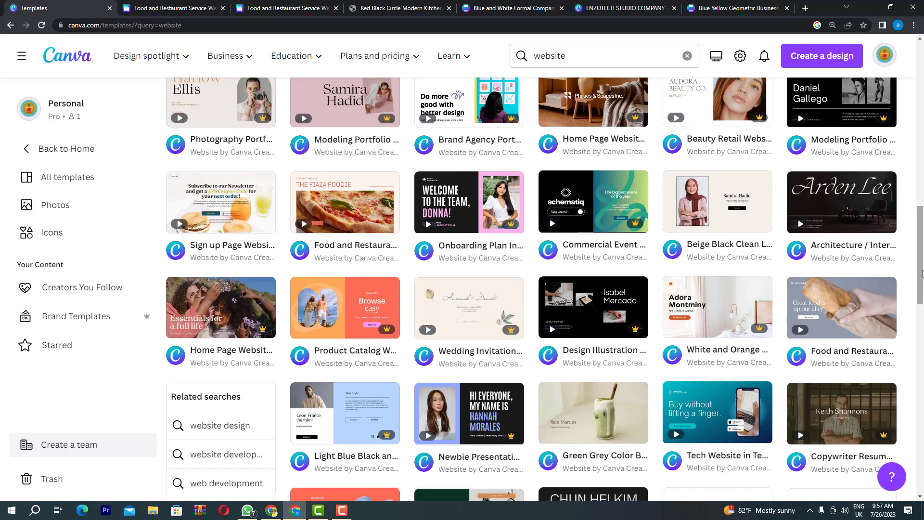
left_click_drag(922, 286, 921, 142)
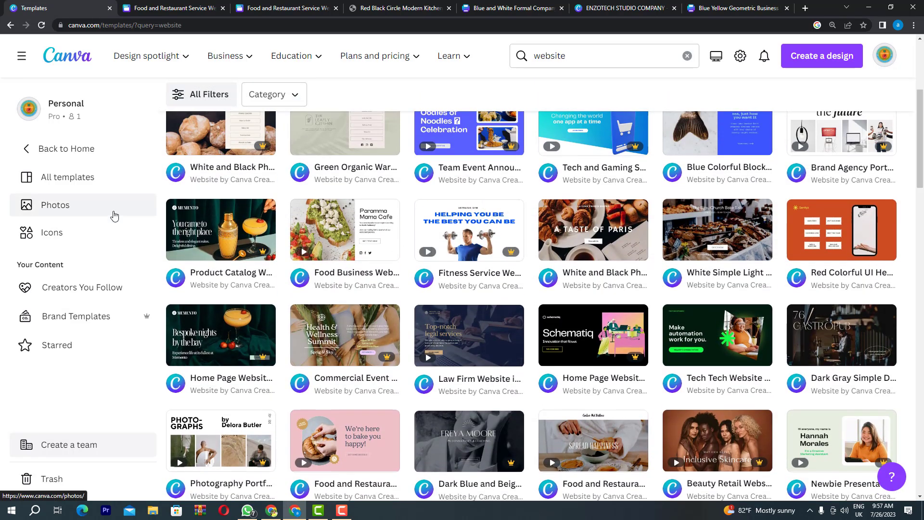
scroll(114, 207, "up", 5)
Filter the website templates to the Restaurant theme, leaving 12 results
left_click(202, 200)
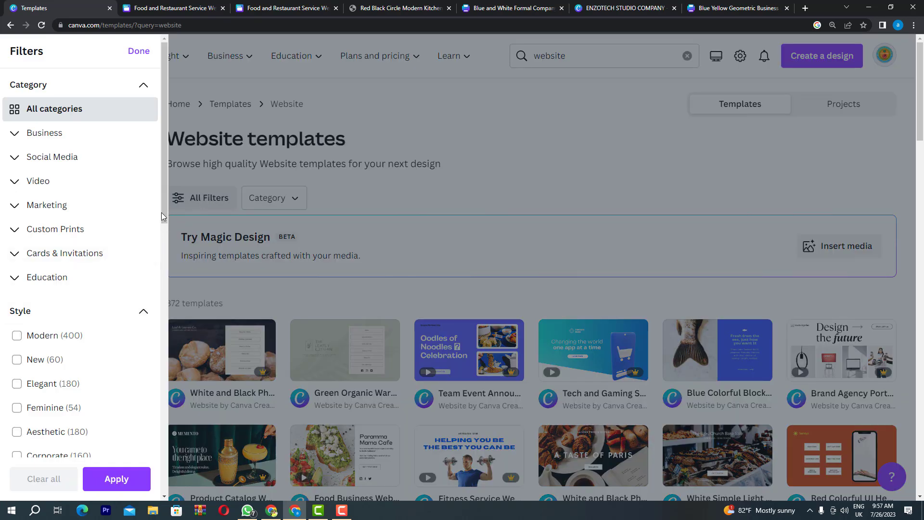
left_click_drag(163, 211, 166, 315)
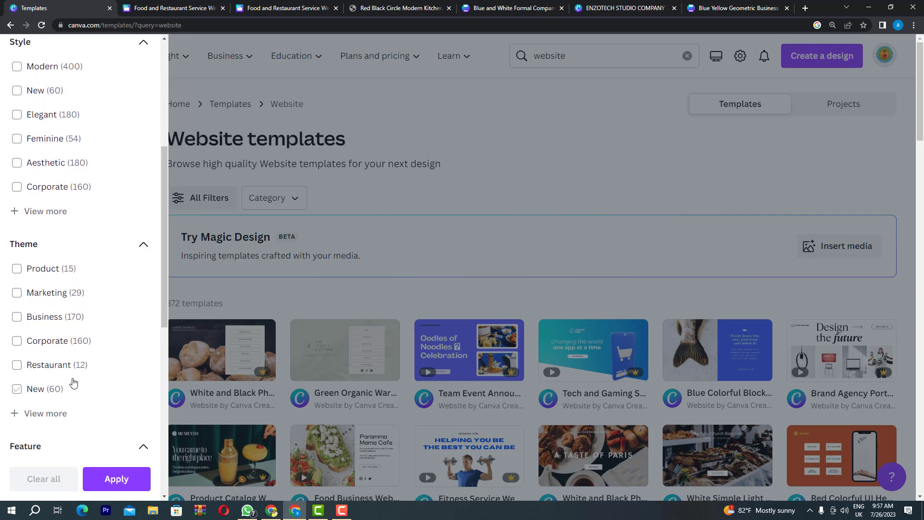
left_click(17, 366)
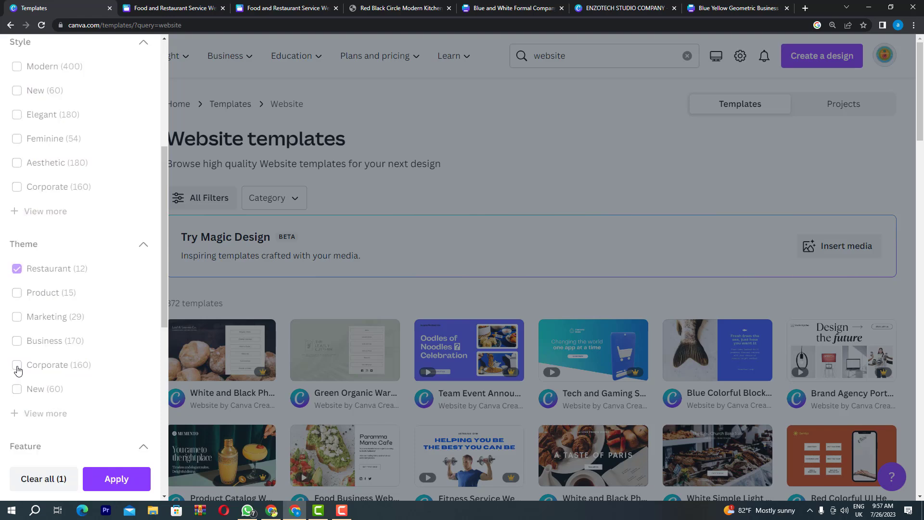
left_click(120, 483)
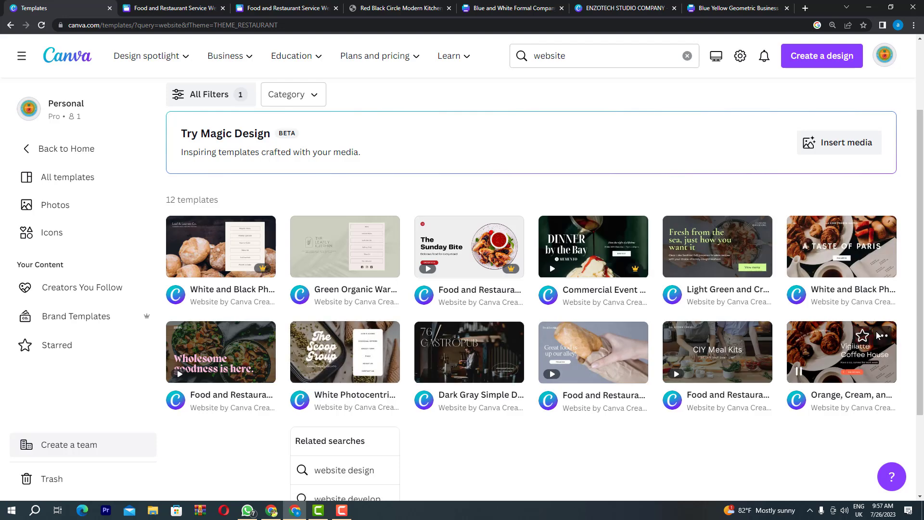
scroll(494, 473, "down", 1)
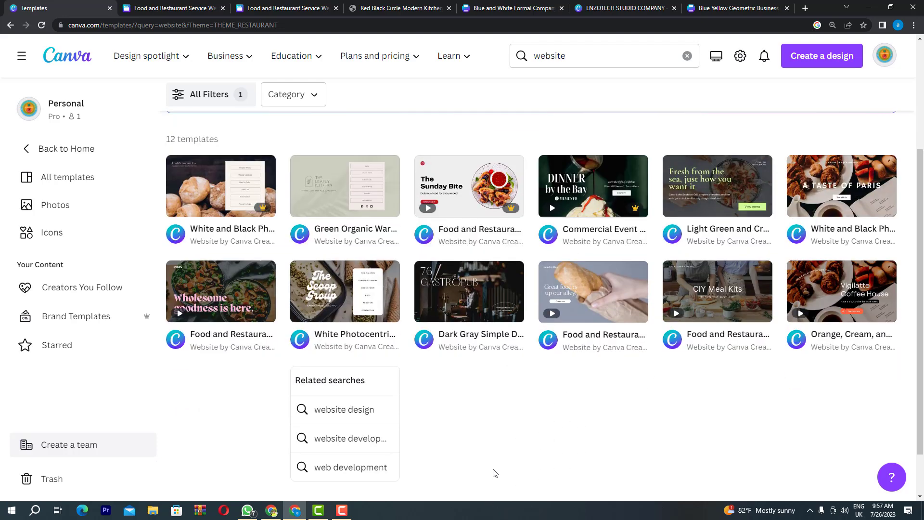
scroll(495, 473, "down", 1)
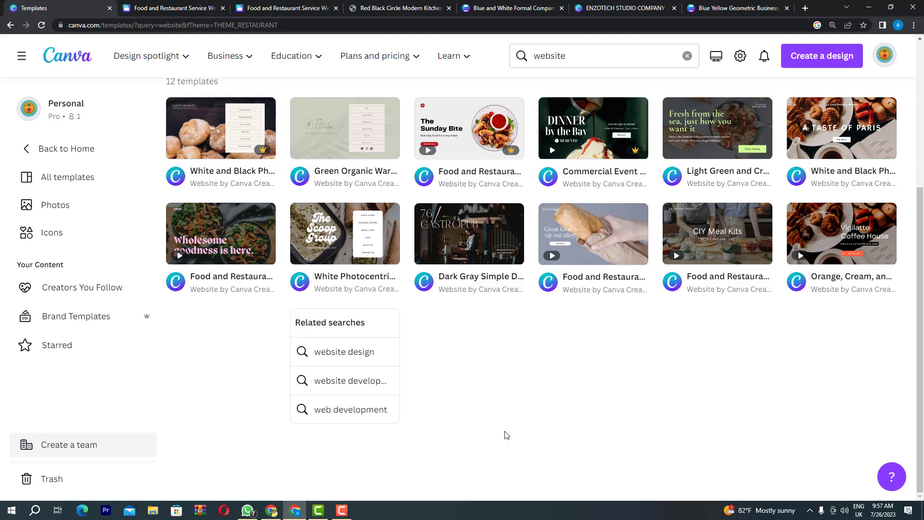
scroll(507, 435, "up", 4)
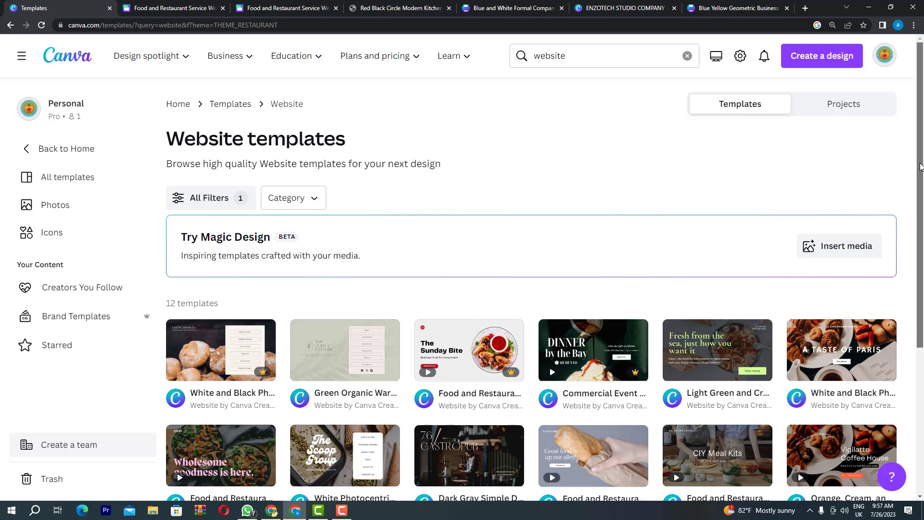
left_click_drag(923, 155, 923, 192)
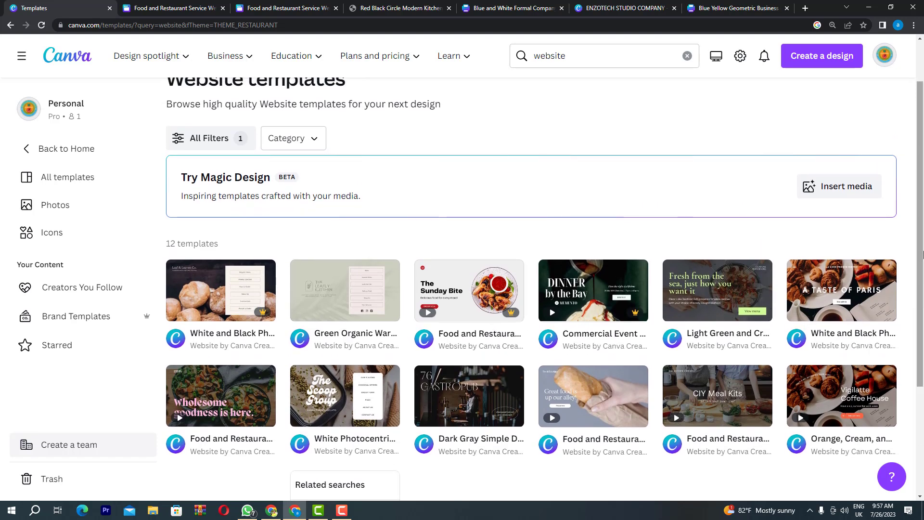
scroll(923, 254, "up", 1)
scroll(923, 254, "down", 4)
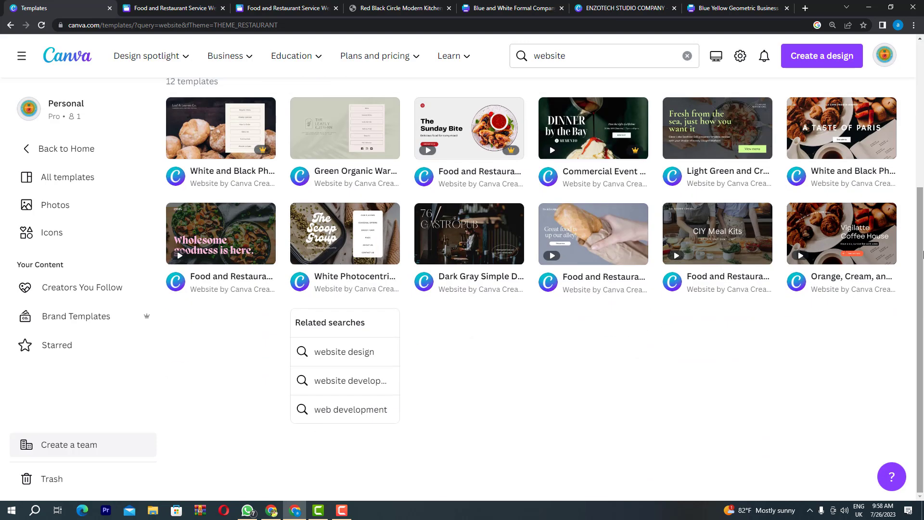
left_click_drag(921, 298, 920, 243)
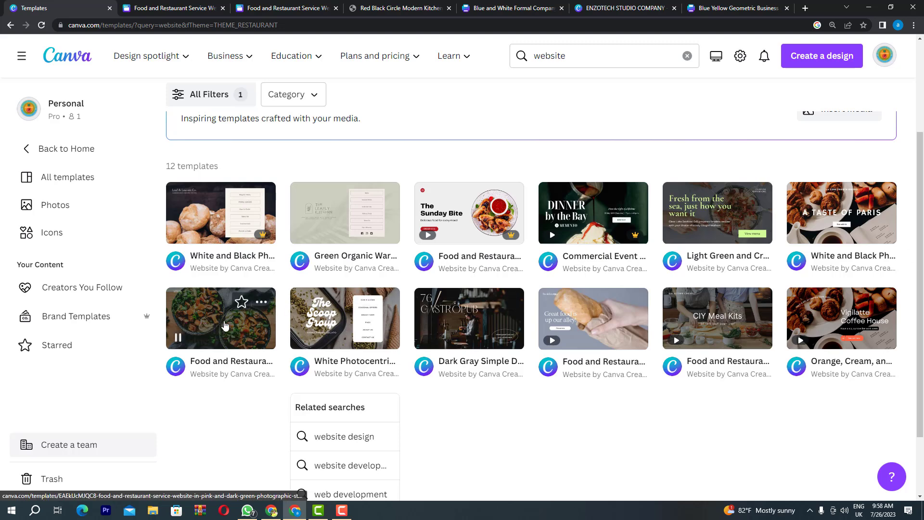
Preview the pink 'Wholesome goodness' restaurant template and start customizing it
left_click(234, 323)
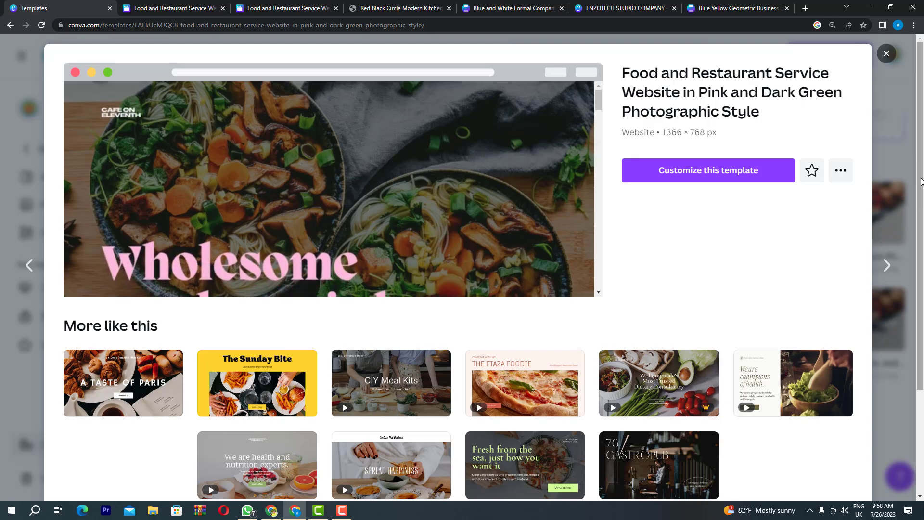
left_click_drag(921, 181, 921, 348)
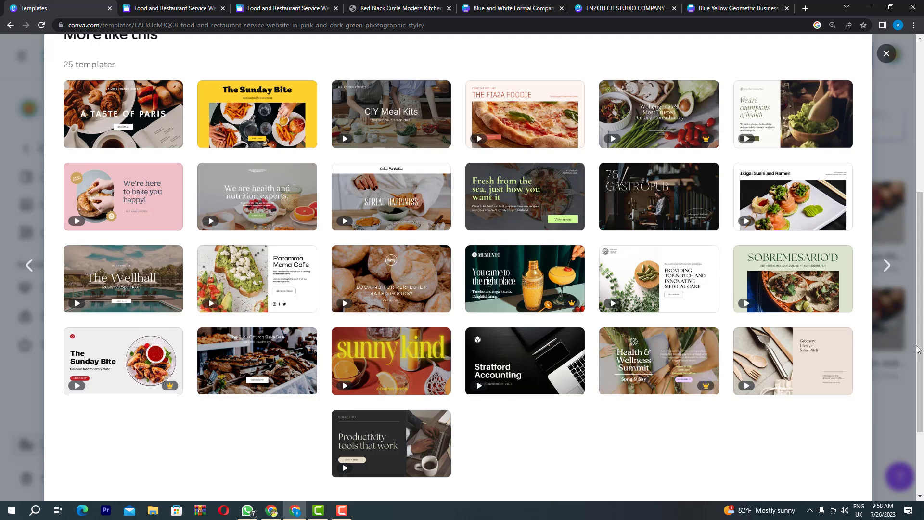
left_click_drag(921, 340, 920, 247)
mouse_move(919, 253)
left_mouse_down()
mouse_move(923, 310)
mouse_move(923, 246)
left_mouse_up()
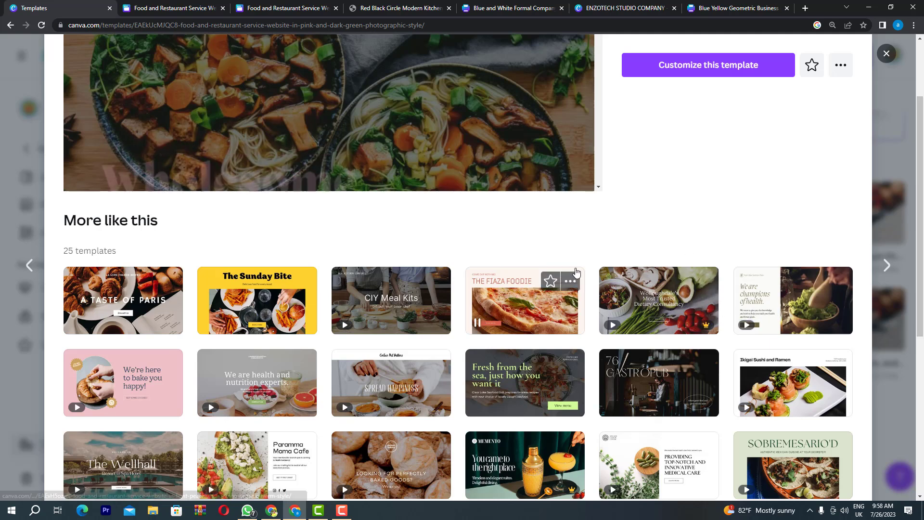
scroll(625, 155, "up", 3)
left_click(666, 172)
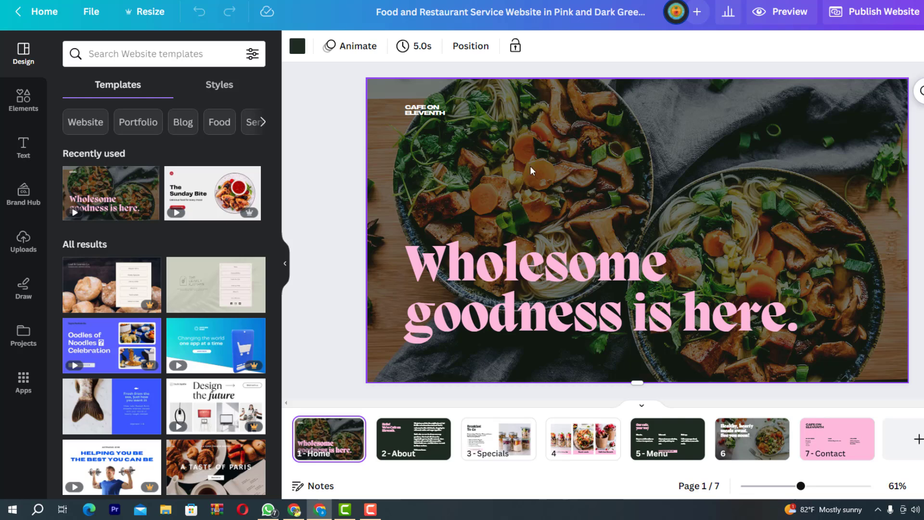
left_click(710, 166)
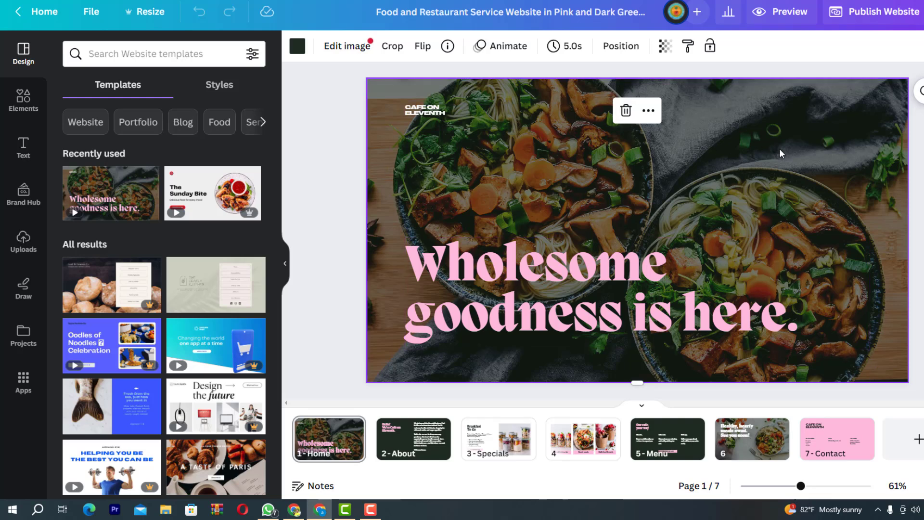
left_click(723, 238)
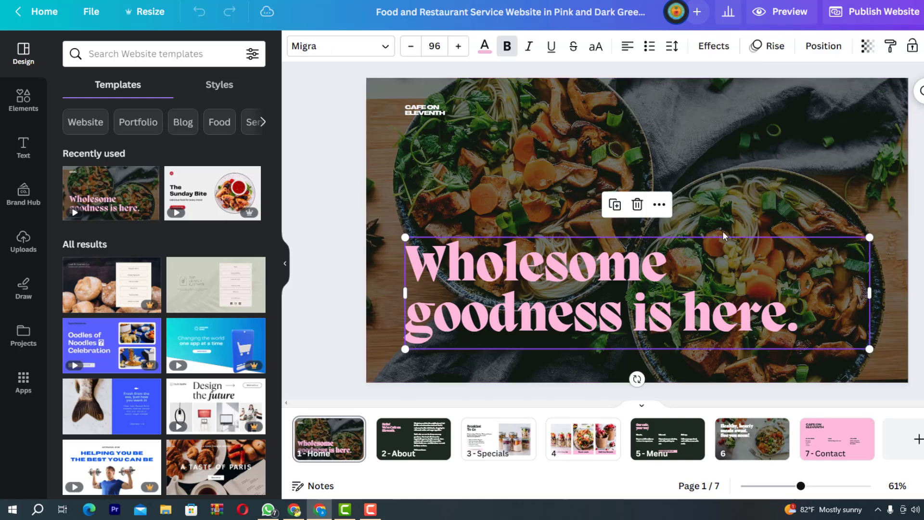
left_click(418, 146)
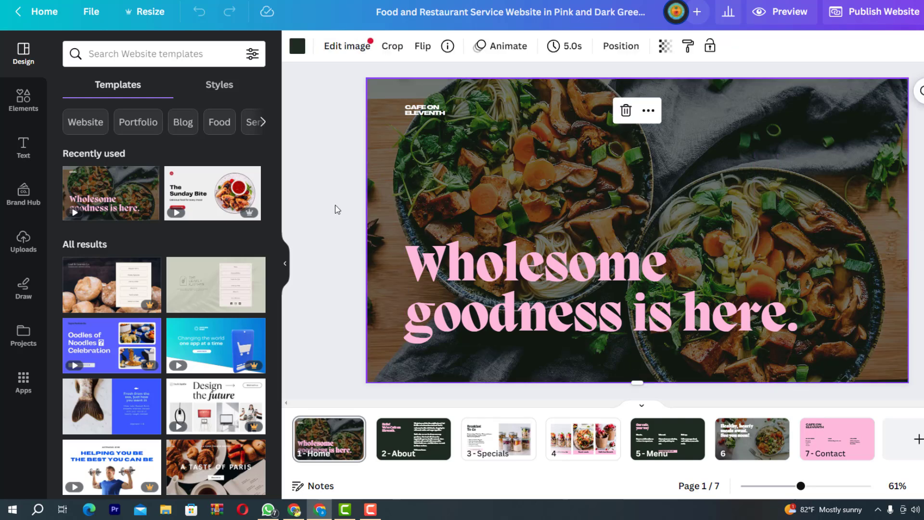
left_click(22, 241)
scroll(132, 260, "down", 5)
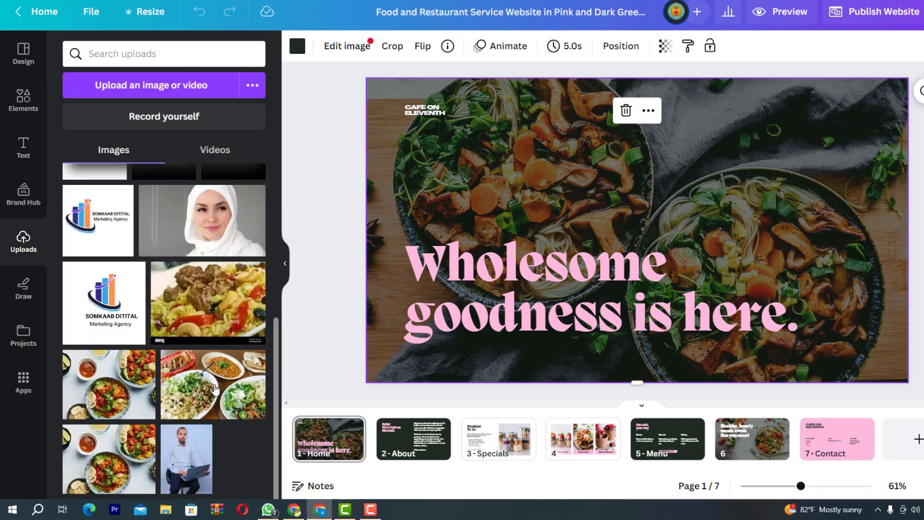
left_click_drag(145, 375, 384, 145)
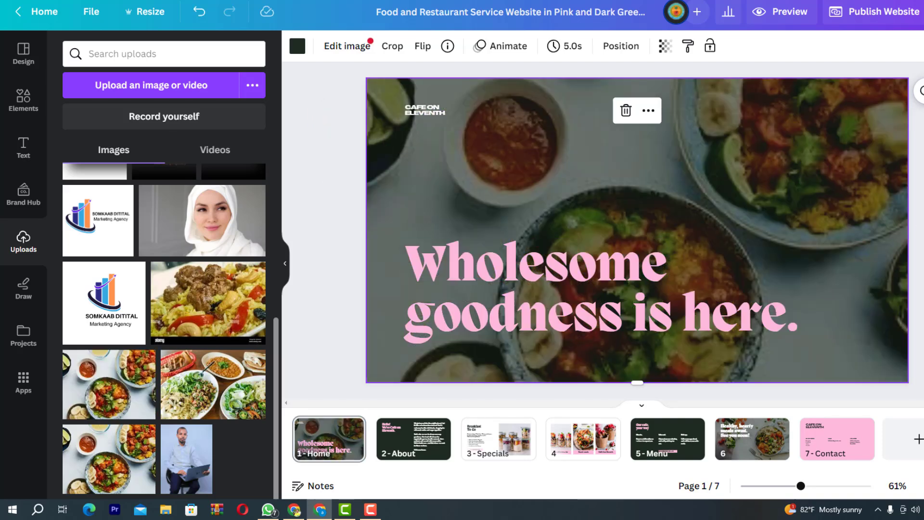
key("Escape")
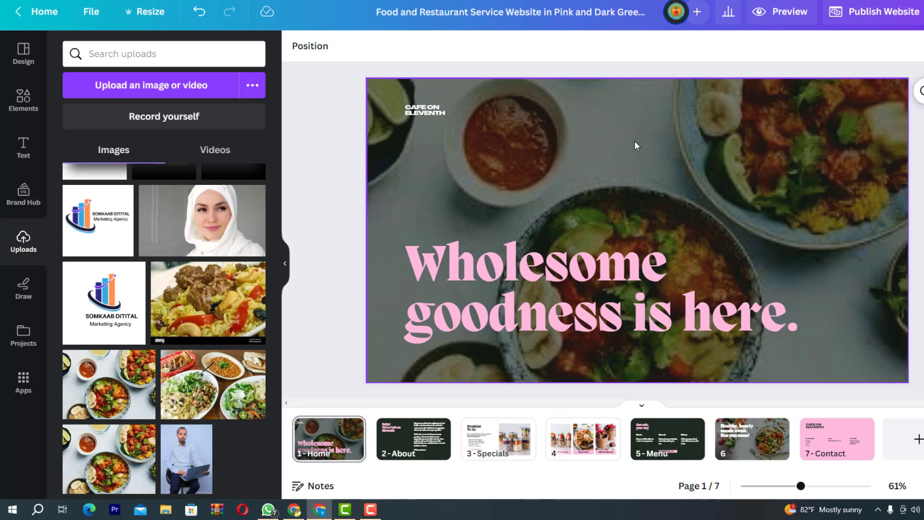
Replace the Home page headline with 'Kaaley Oo Nafaqey Naftaada'
left_click(579, 296)
double_click(590, 252)
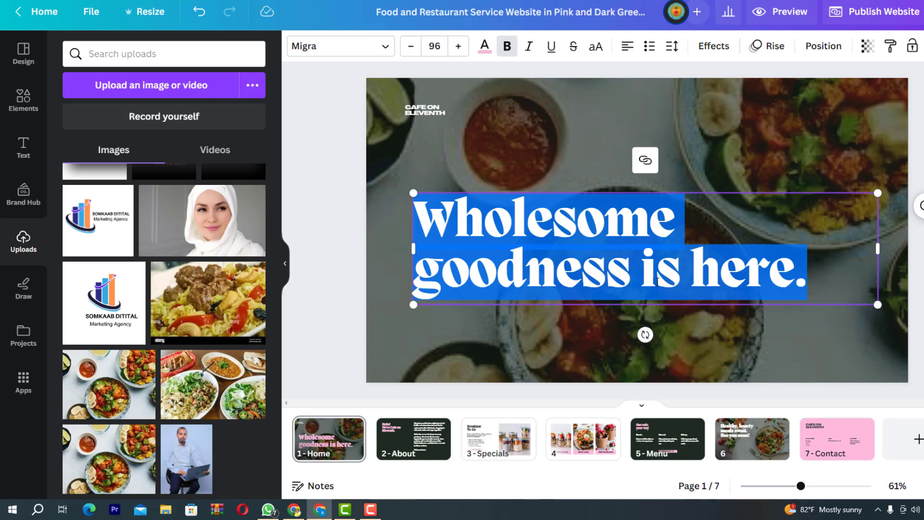
type("Kaa")
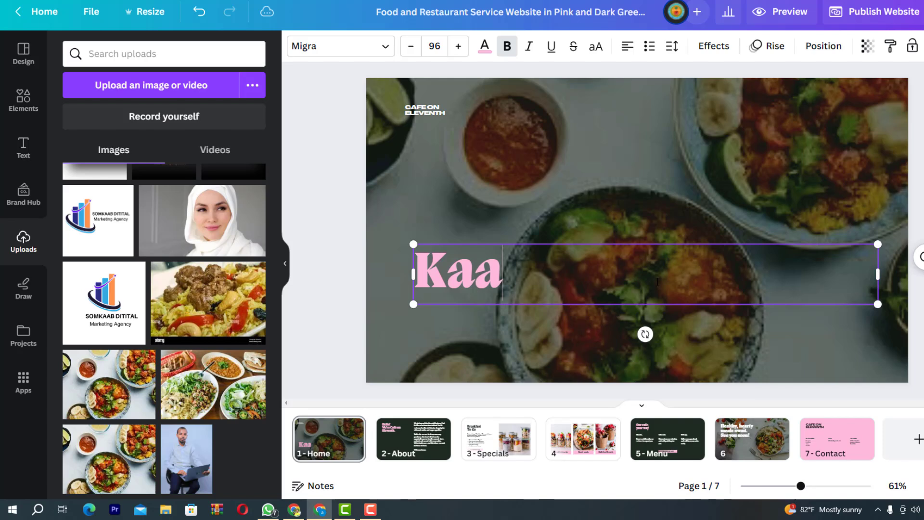
type("ley Oo Na")
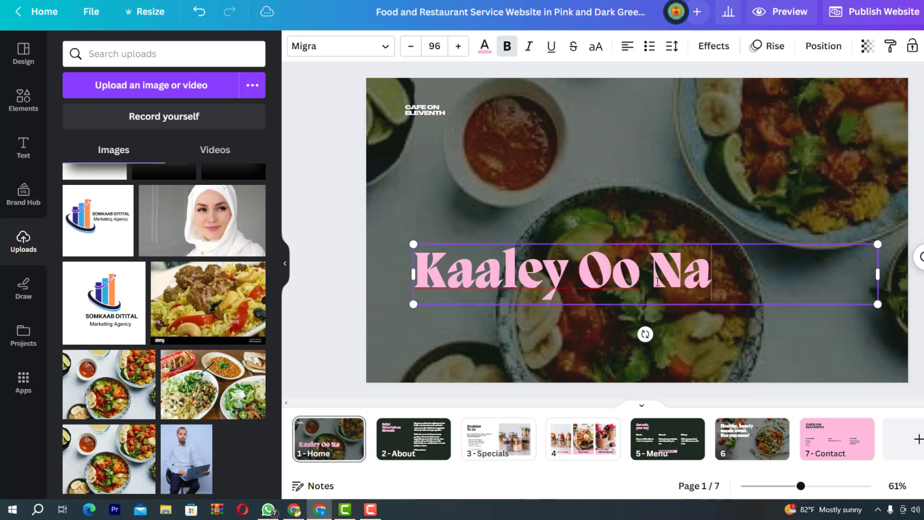
type("faqey")
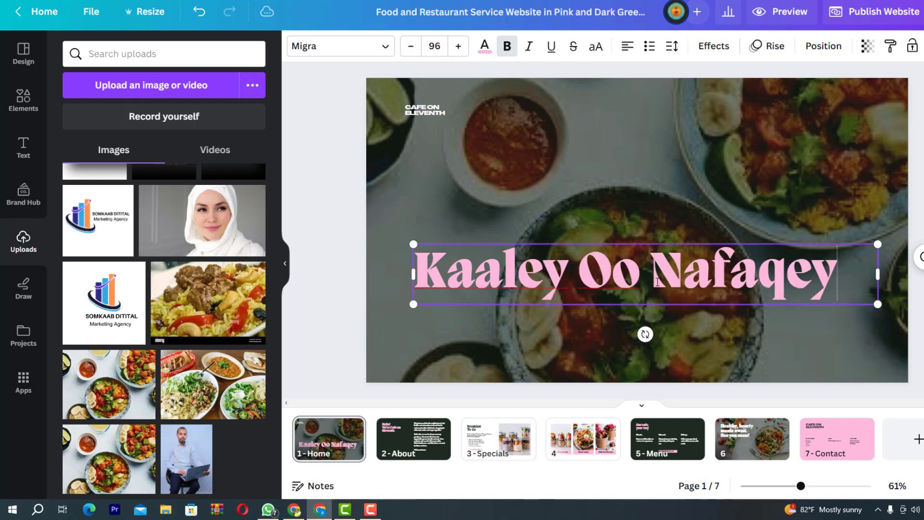
type(" Naftaada")
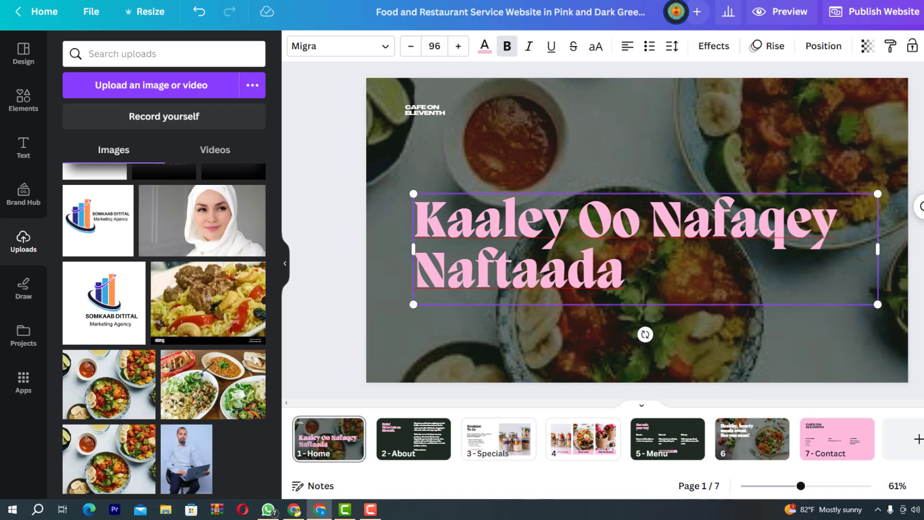
key("Escape")
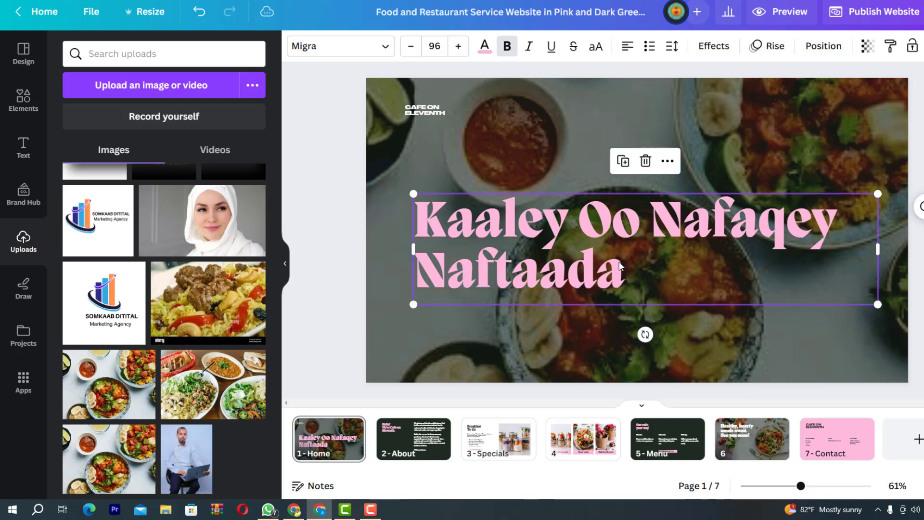
Try orange, blue and green on the headline, then settle on yellow
left_click(485, 48)
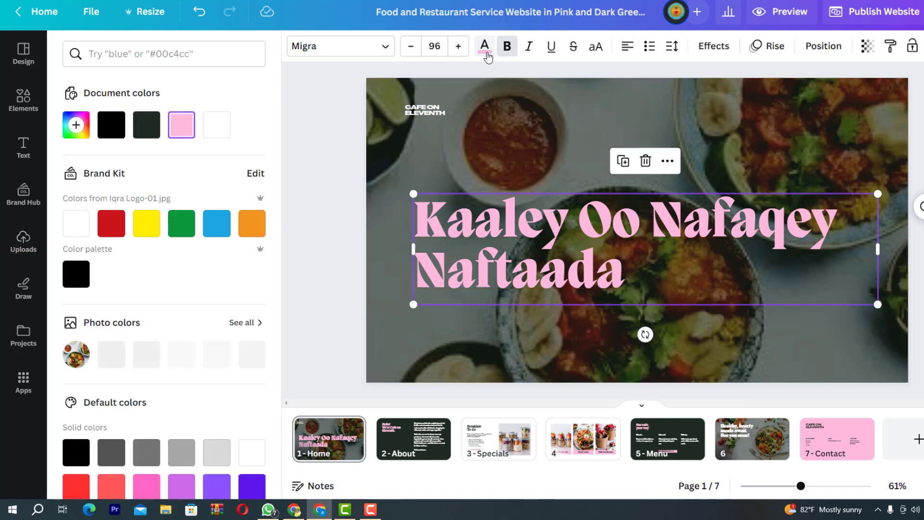
left_click(262, 229)
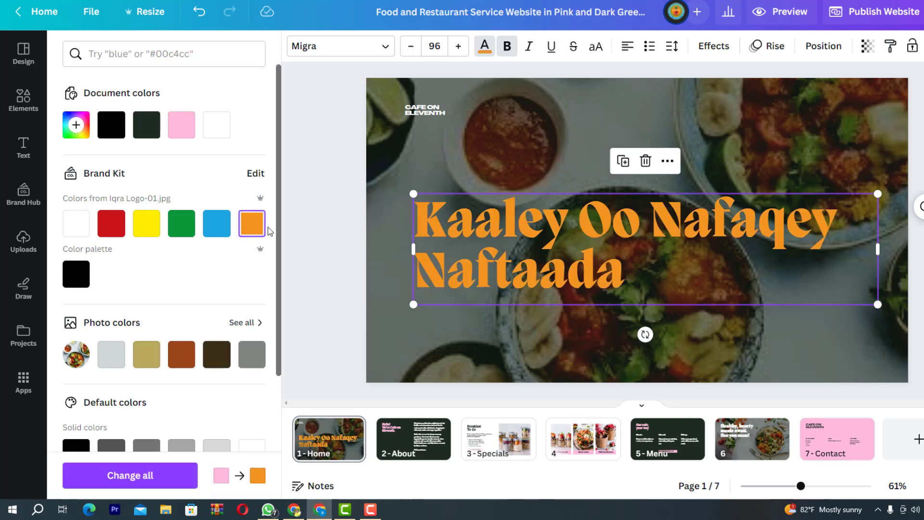
left_click(219, 231)
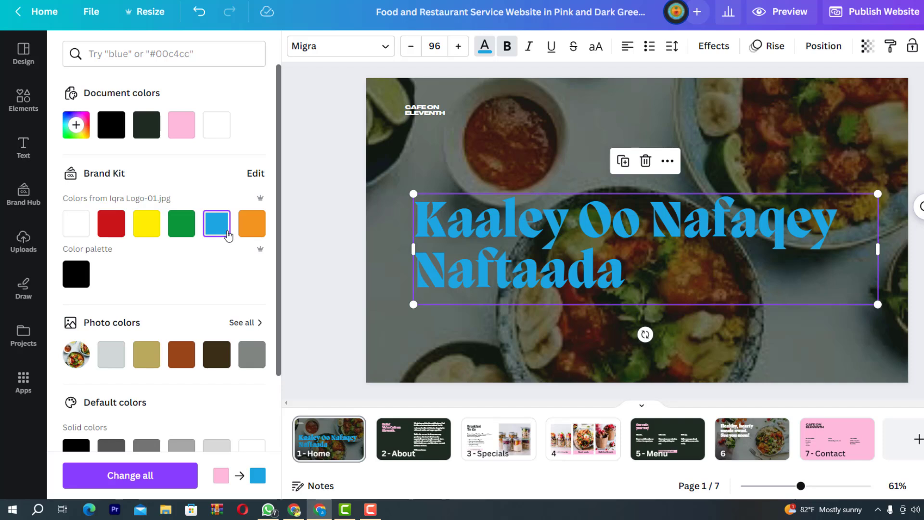
left_click(186, 229)
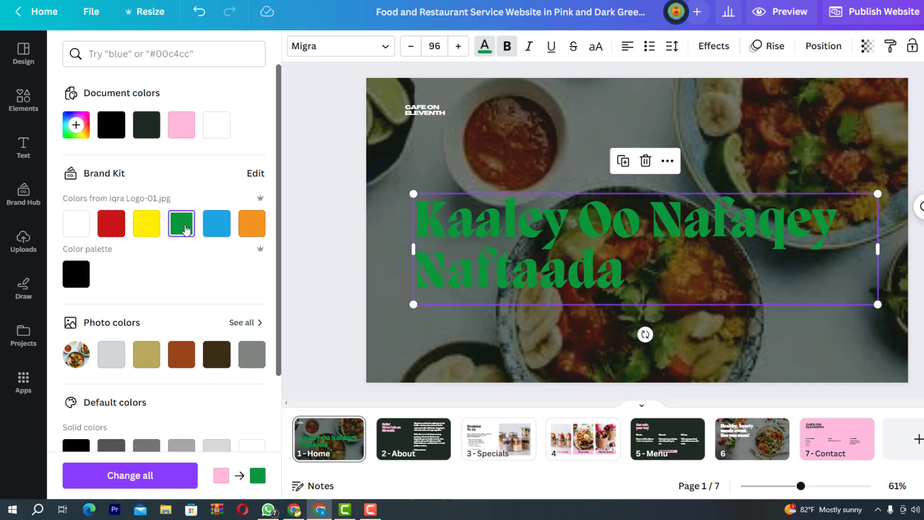
left_click(152, 228)
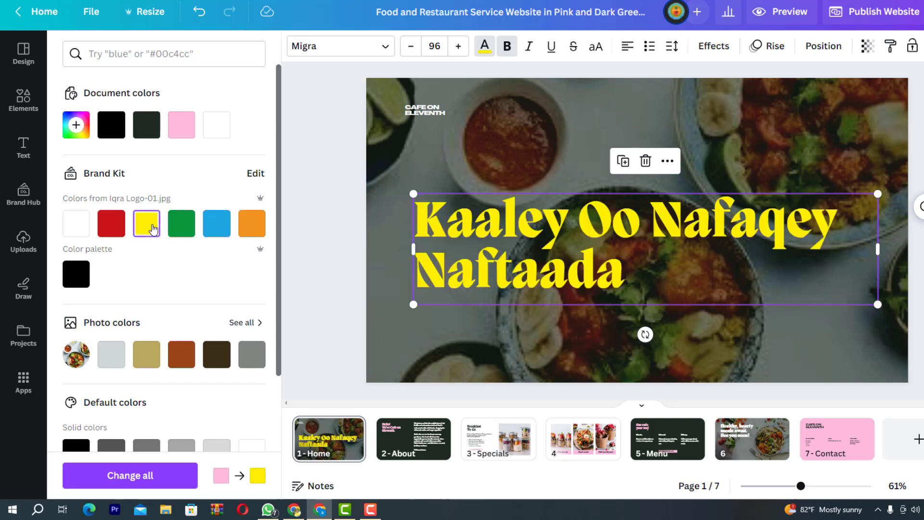
left_click(23, 241)
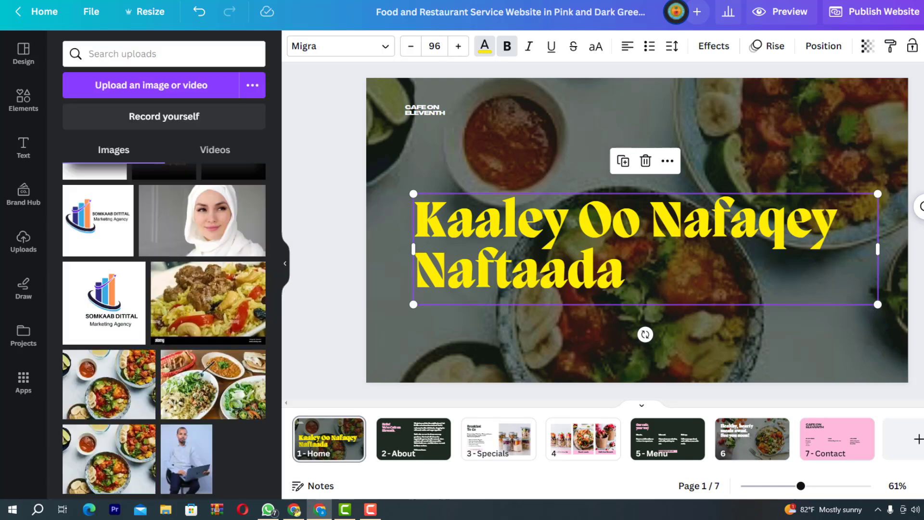
key("Escape")
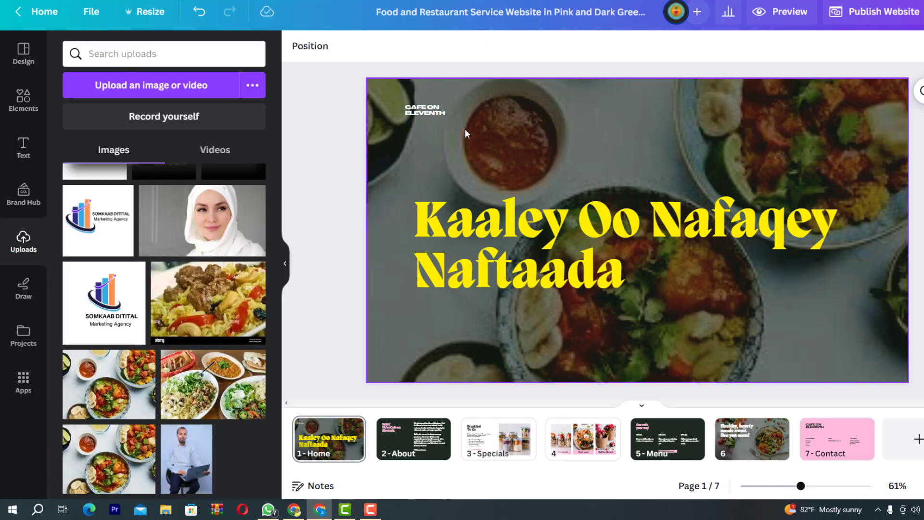
Delete the CAFE ON ELEVENTH label and copy the whole HALDOOR logo from the logo design
left_click(424, 111)
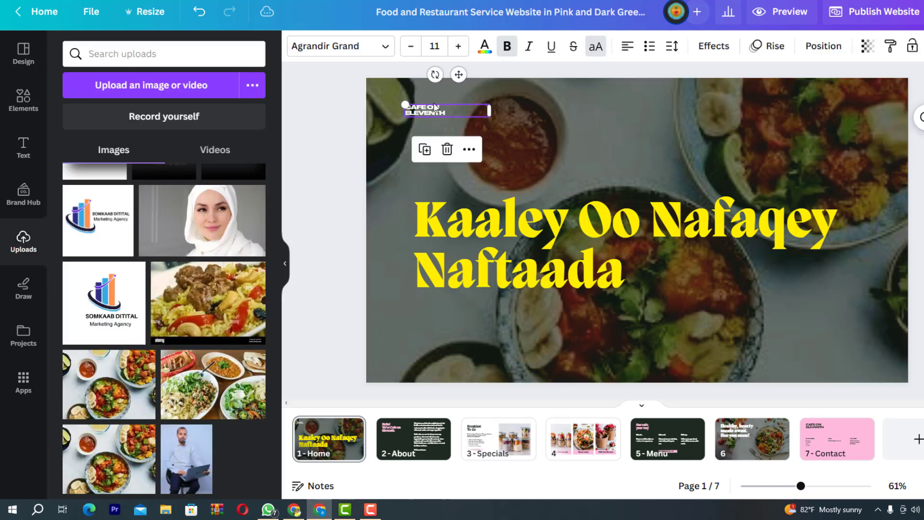
left_click(447, 149)
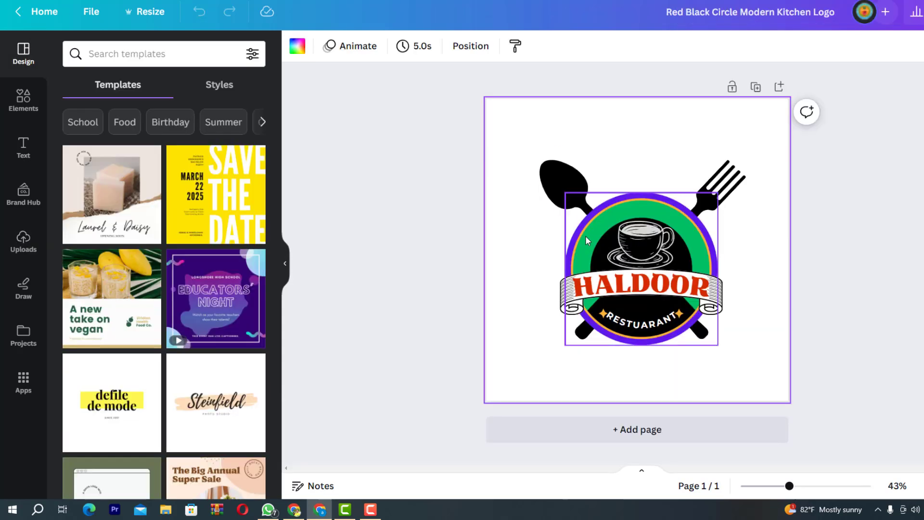
left_click(586, 236)
left_click_drag(752, 360, 525, 146)
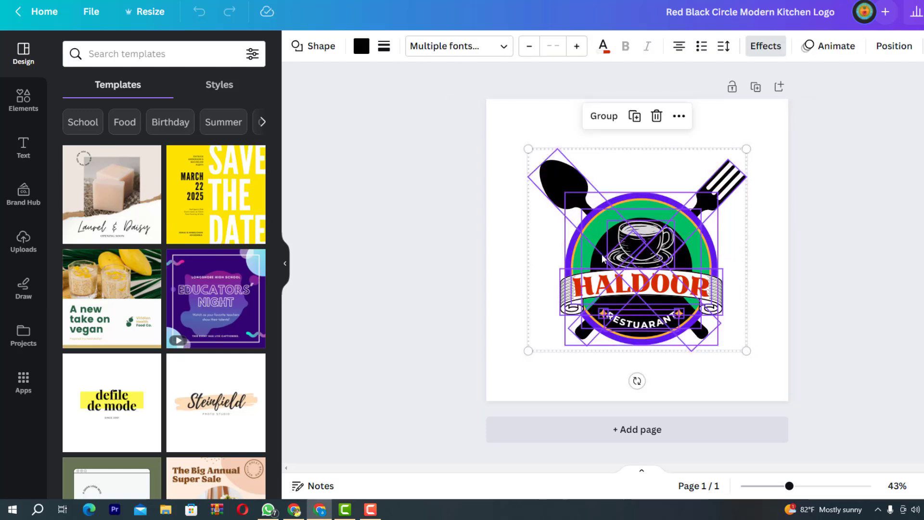
right_click(603, 258)
left_click(653, 187)
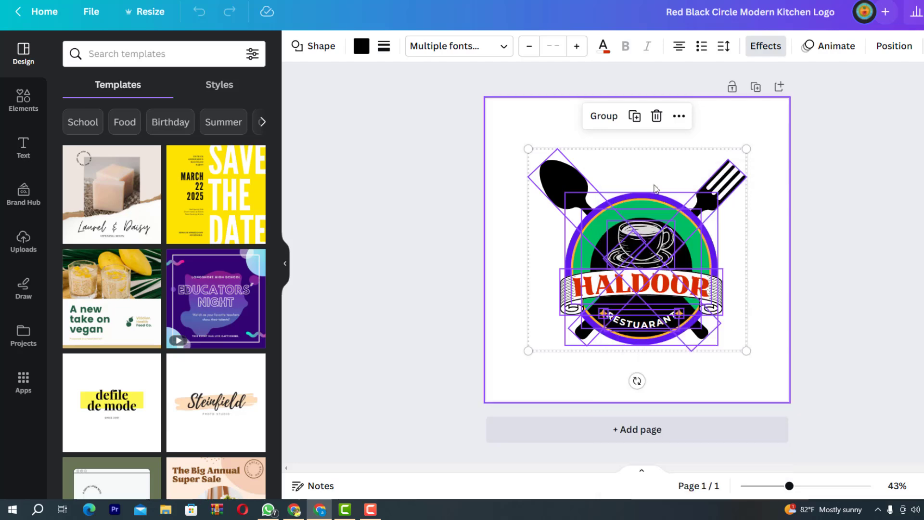
key("alt+Tab")
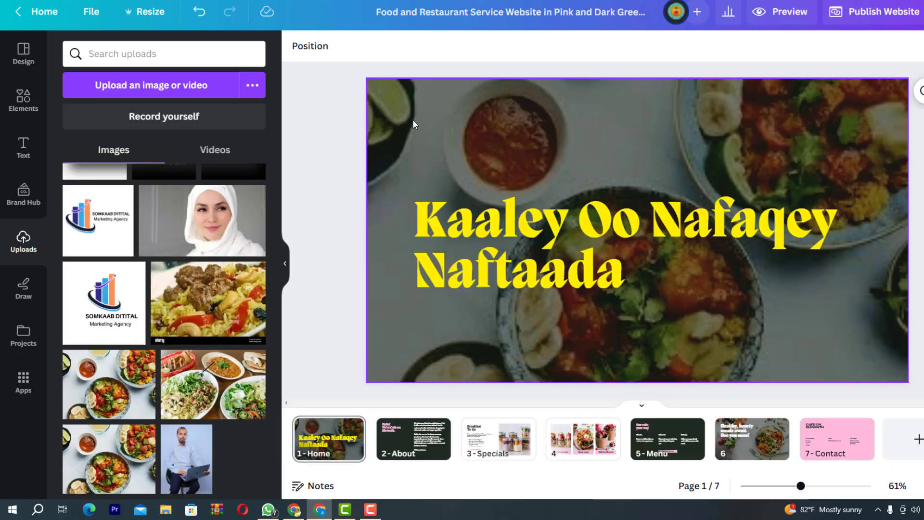
Paste the HALDOOR logo onto the Home page and shrink it to a small top-left badge
right_click(413, 120)
left_click(470, 190)
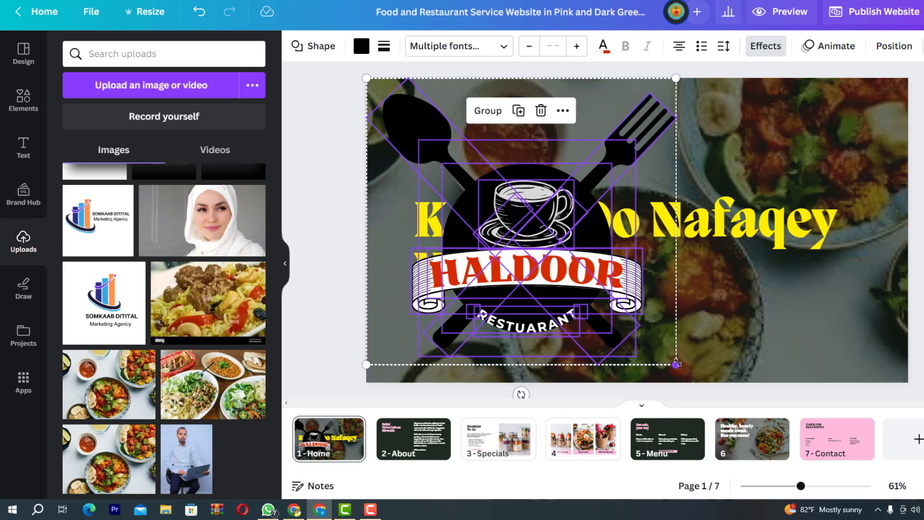
left_click_drag(647, 327, 430, 143)
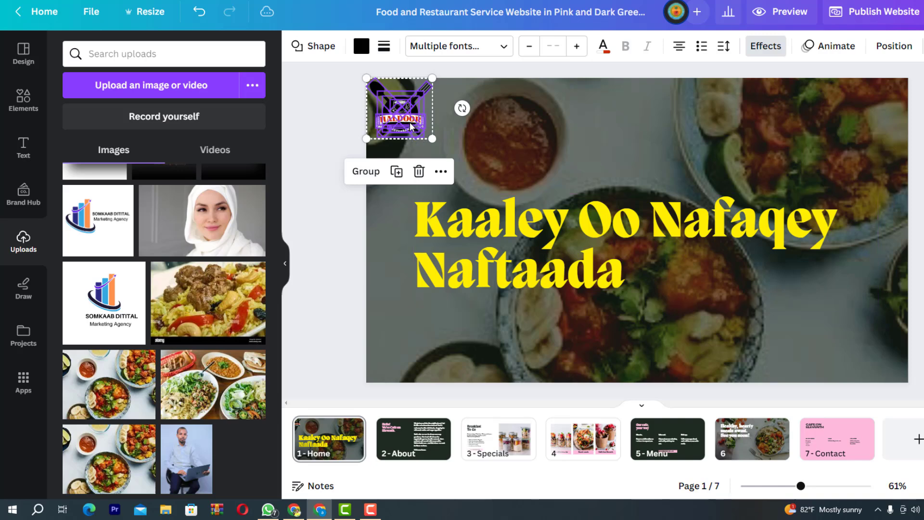
key("ctrl+z")
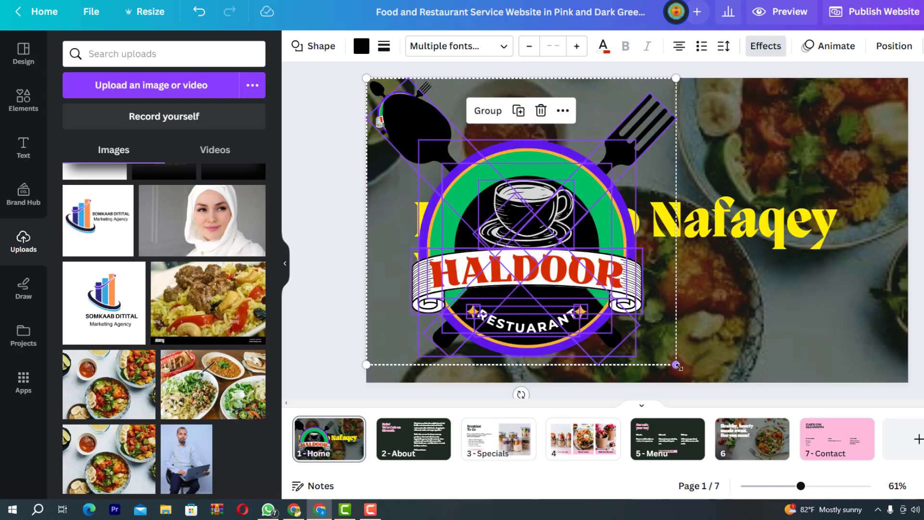
left_click_drag(672, 360, 411, 130)
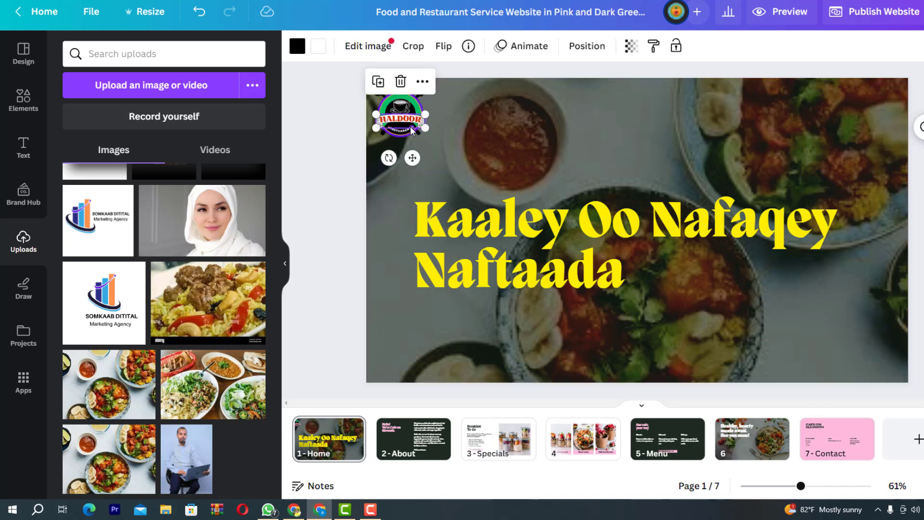
left_click(452, 144)
Enlarge the logo and centre it at the top of the page above the headline
left_click_drag(435, 145, 357, 83)
left_click_drag(432, 139, 446, 152)
left_click_drag(408, 127, 637, 137)
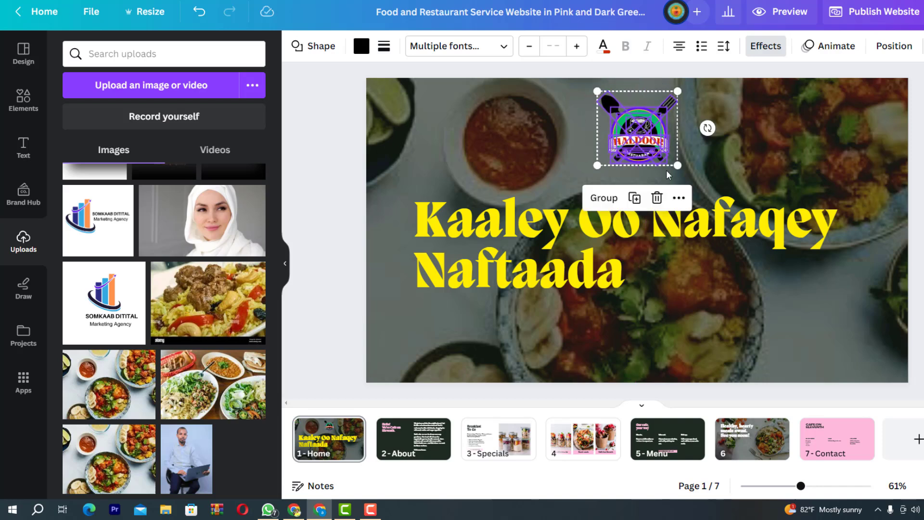
left_click_drag(680, 169, 711, 196)
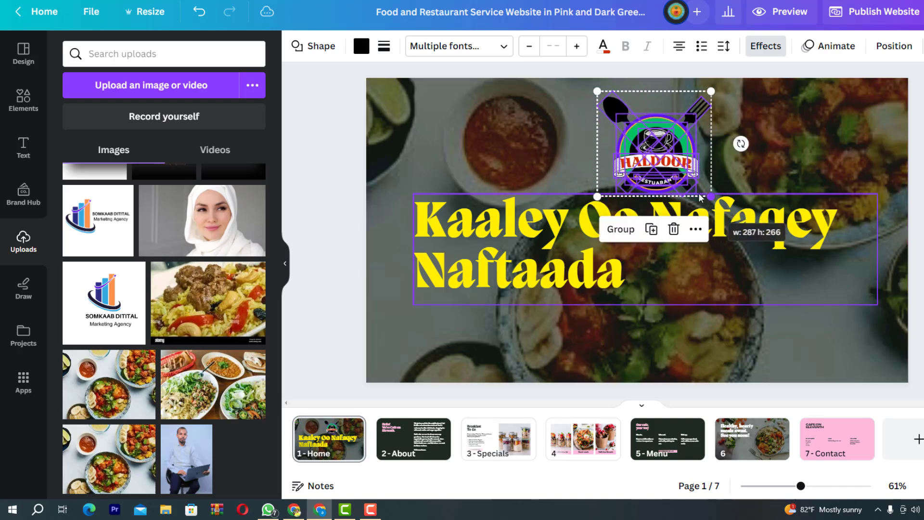
left_click_drag(657, 168, 628, 157)
left_click(828, 332)
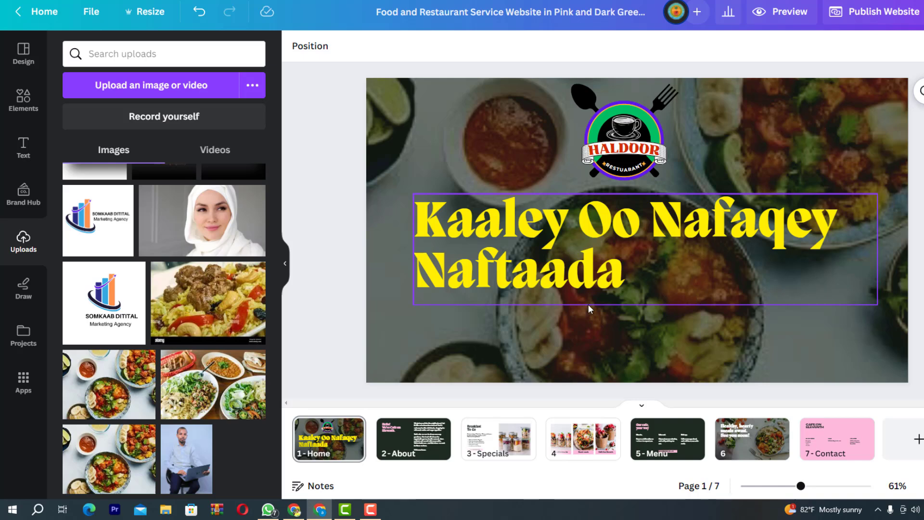
Replace the About page title with 'Xarunteena Waa' and 'MOQADISHO_SOMLIA' on two lines
left_click(414, 447)
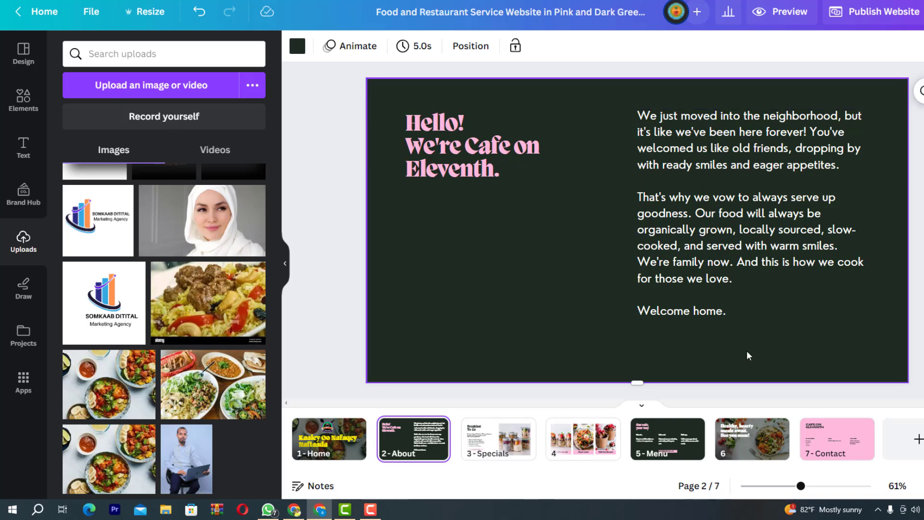
double_click(454, 153)
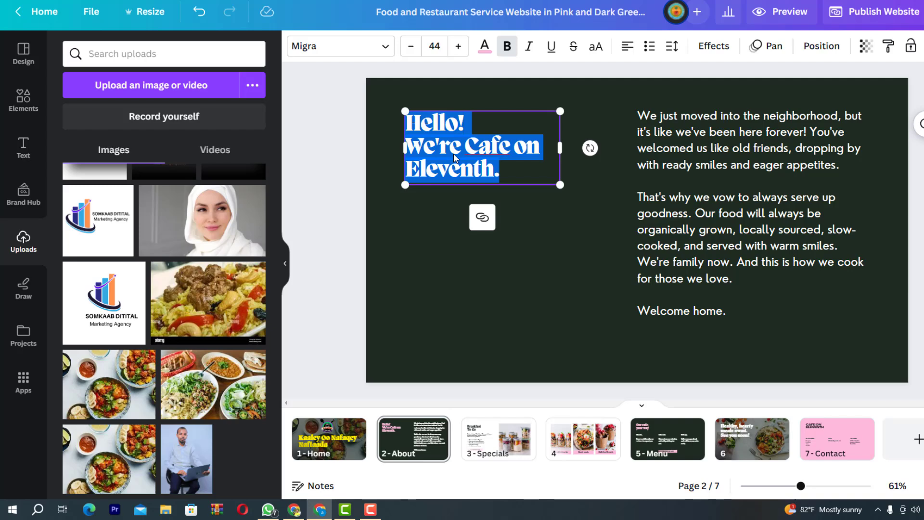
key("BackSpace")
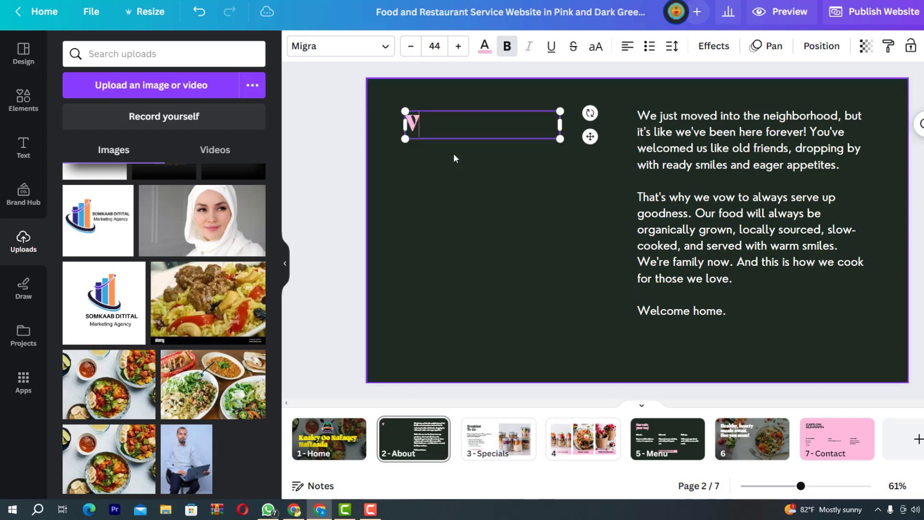
type("Xaru")
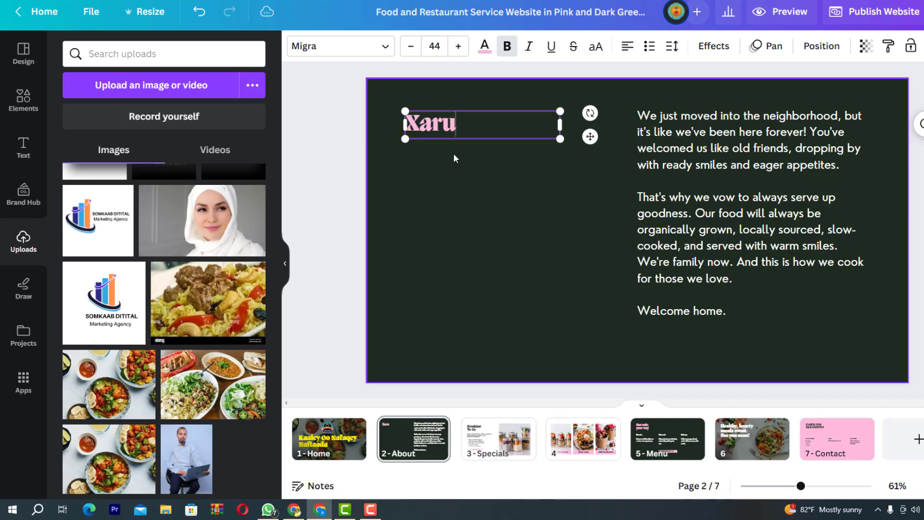
type("nteena")
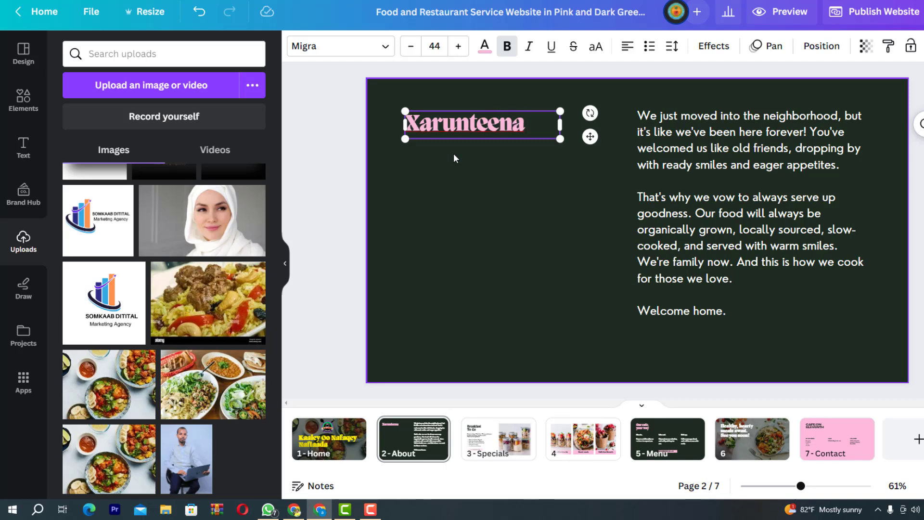
type(" Waa")
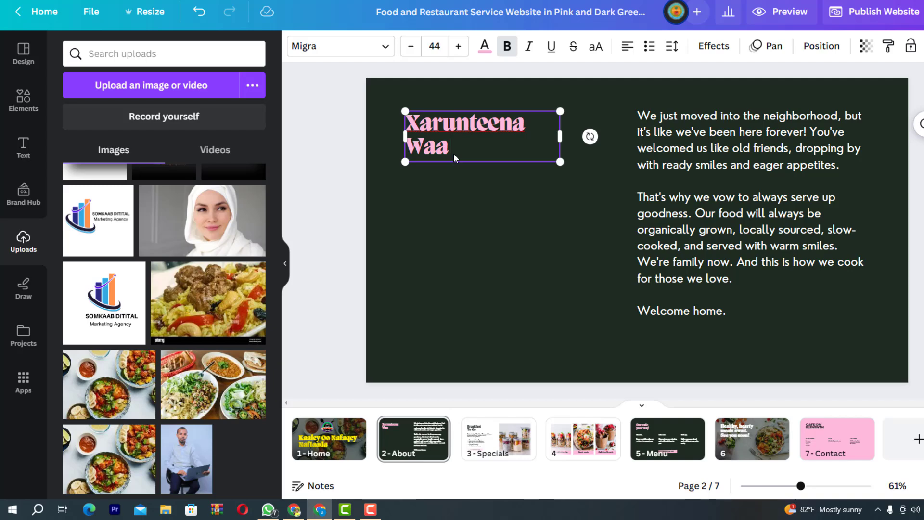
key("Return")
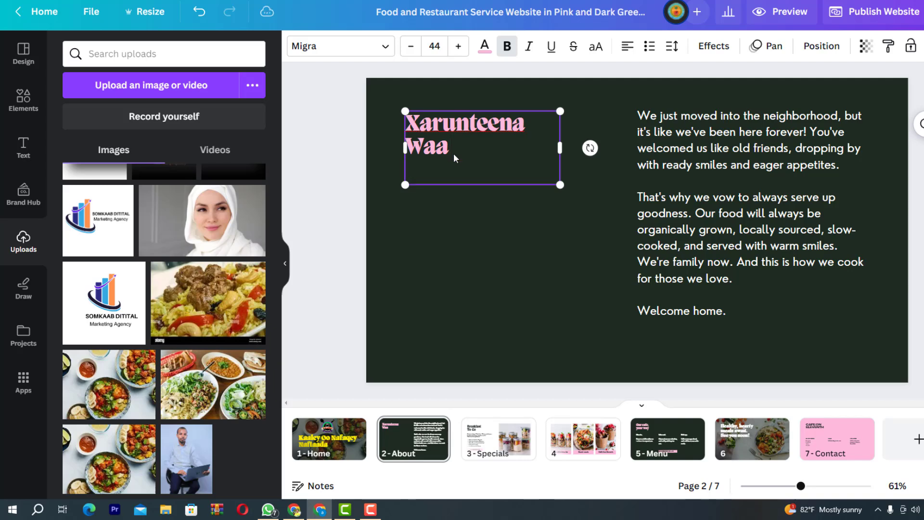
type("MOQAD")
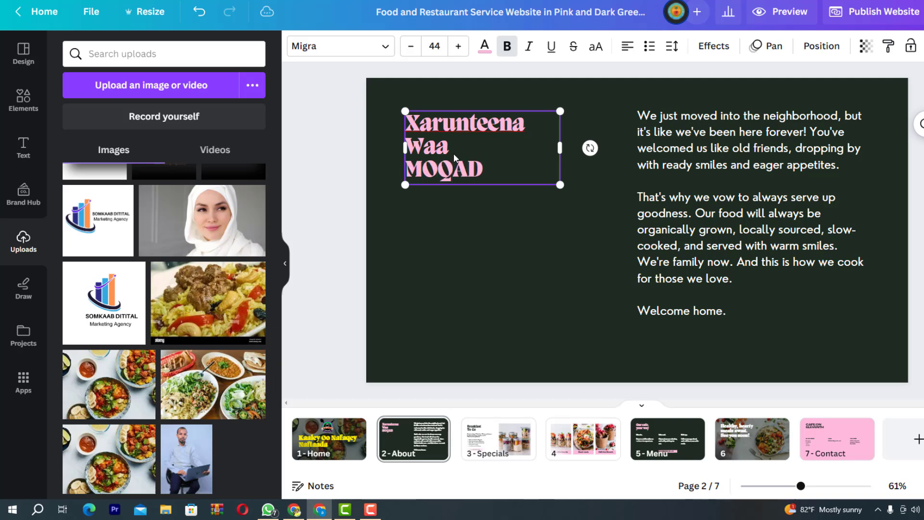
type("ISHO")
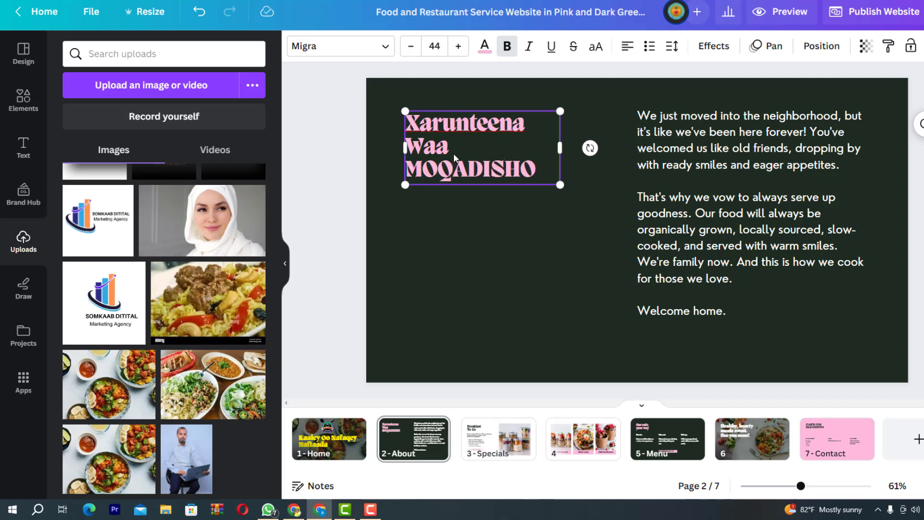
type("_SO")
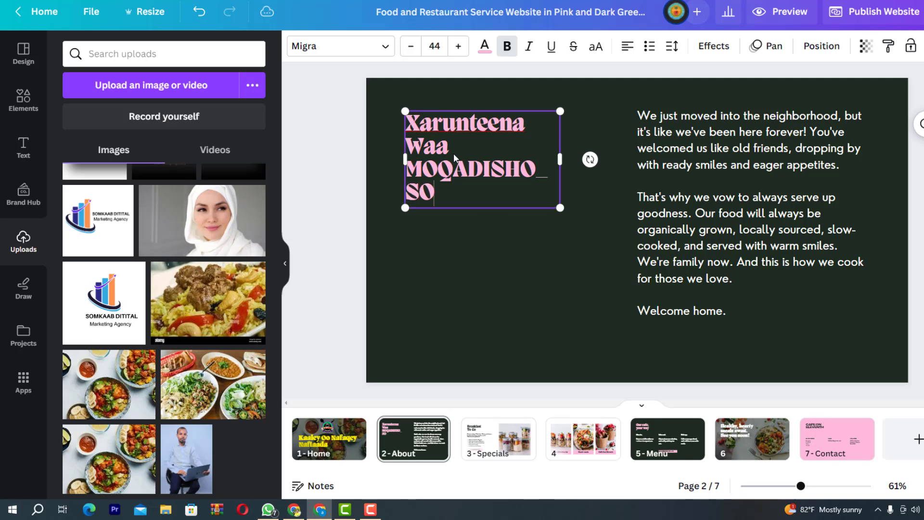
type("MLIA")
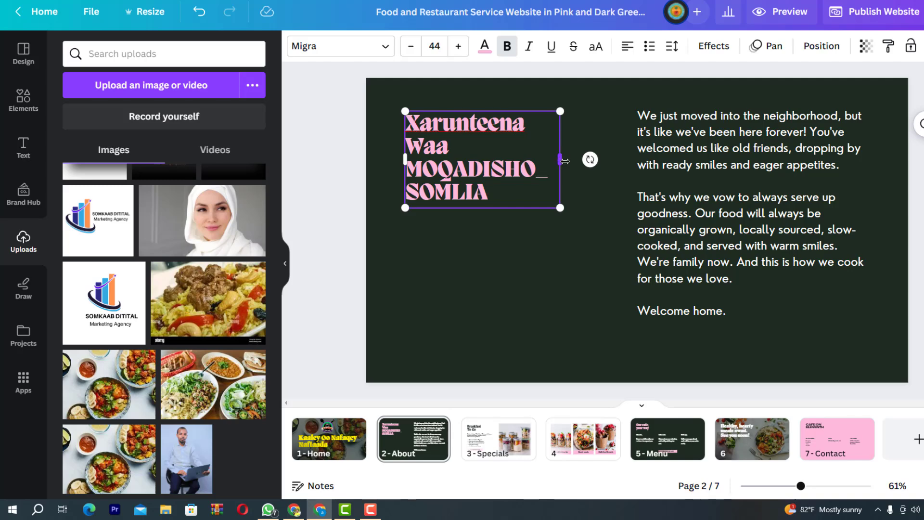
Widen and reposition the title box so the heading fits neatly on two lines
left_click_drag(562, 161, 628, 160)
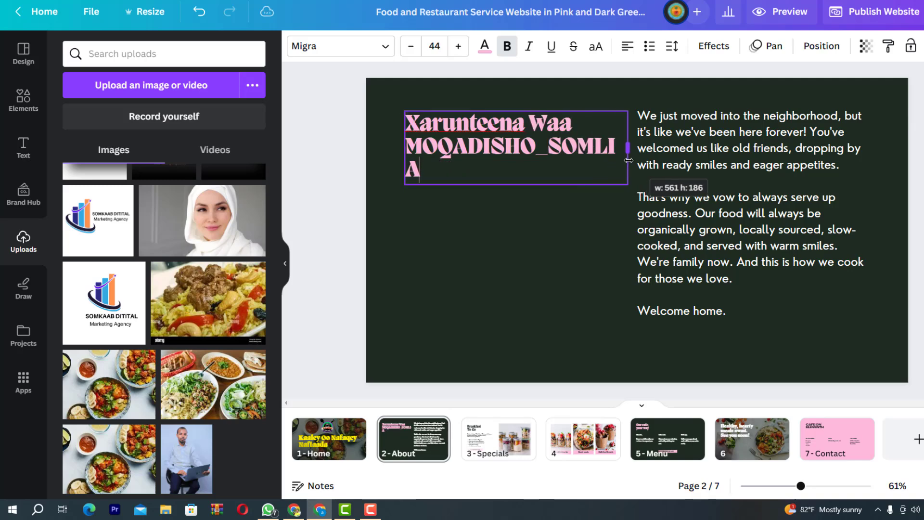
left_click(429, 229)
left_click_drag(455, 138, 417, 143)
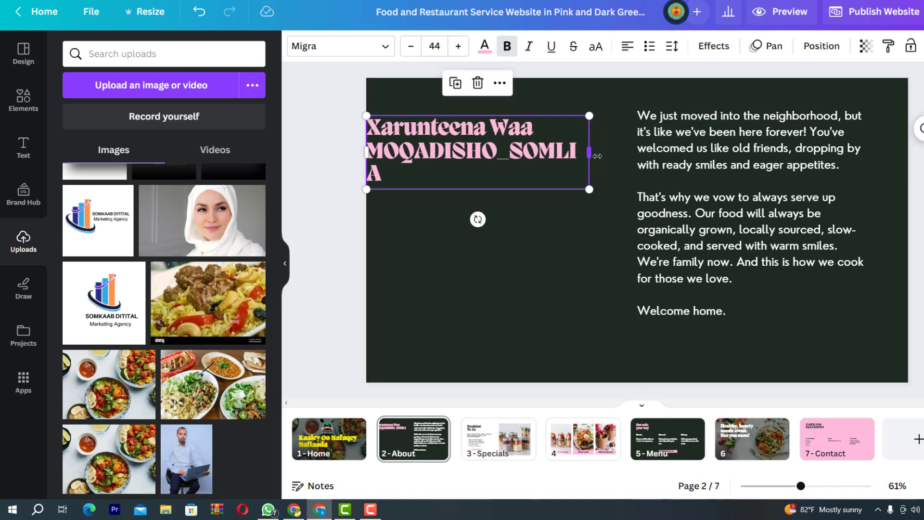
left_click_drag(592, 155, 631, 155)
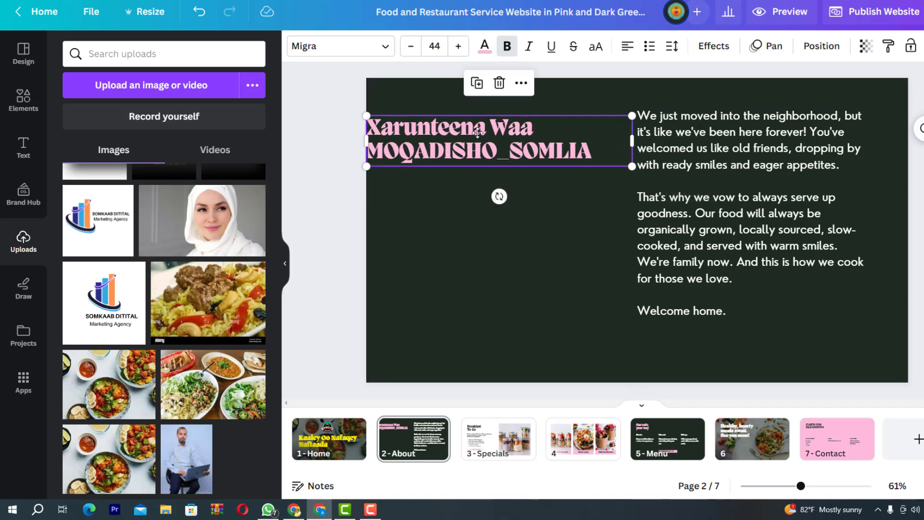
left_click_drag(447, 128, 485, 137)
left_click_drag(479, 137, 465, 164)
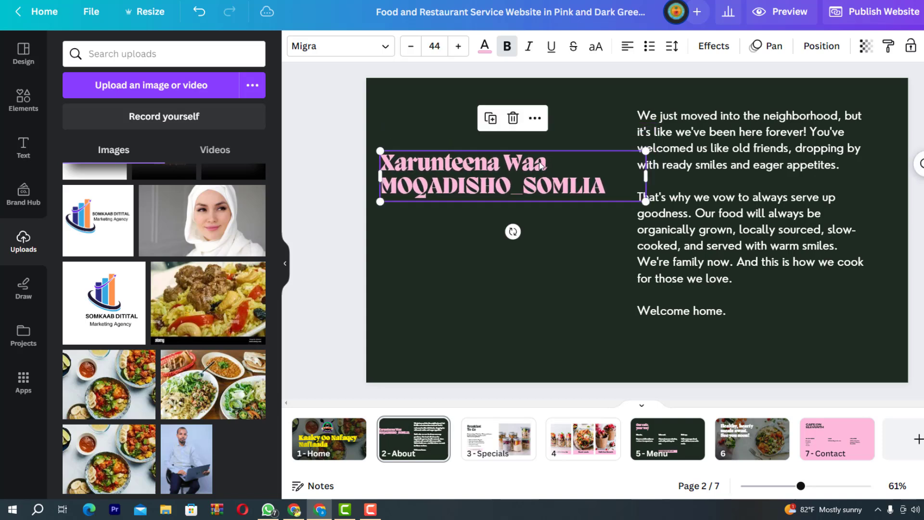
Color the MOQADISHO_SOMLIA line orange and nudge the body text slightly right
double_click(510, 164)
left_click(561, 164)
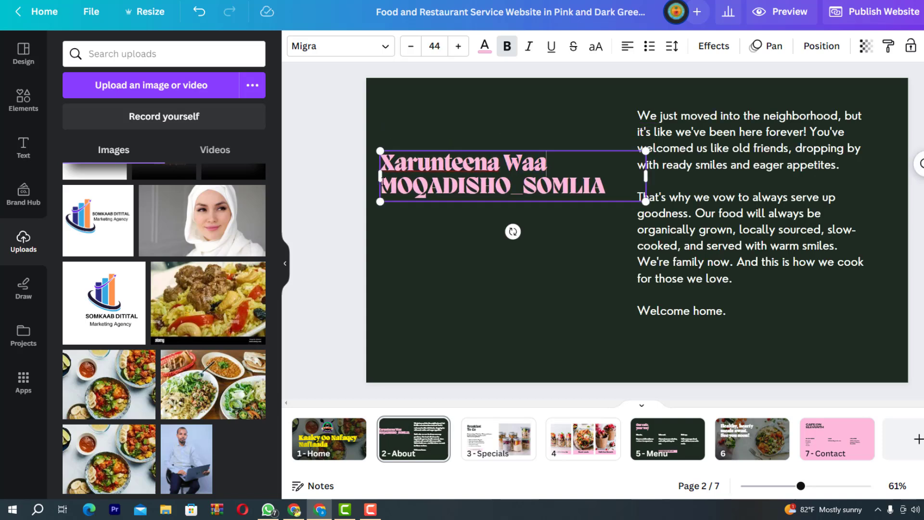
left_click_drag(382, 185, 605, 187)
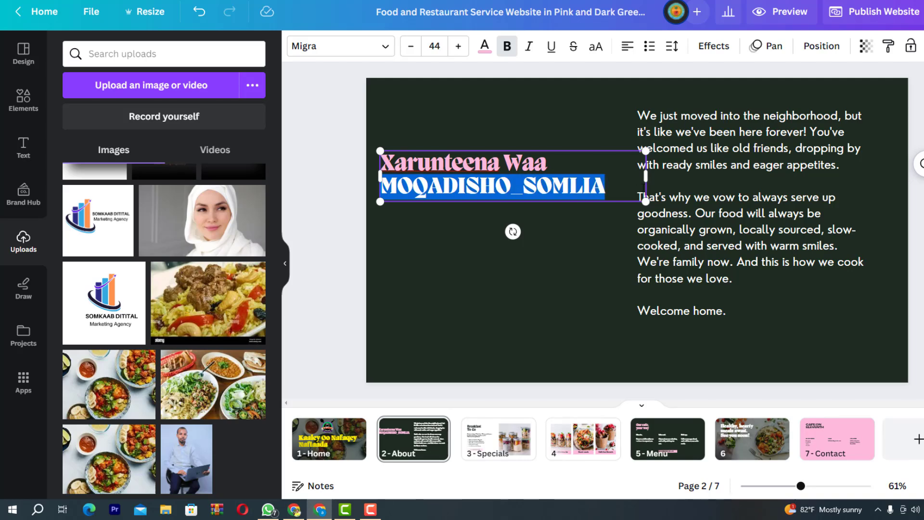
left_click(483, 47)
left_click(252, 259)
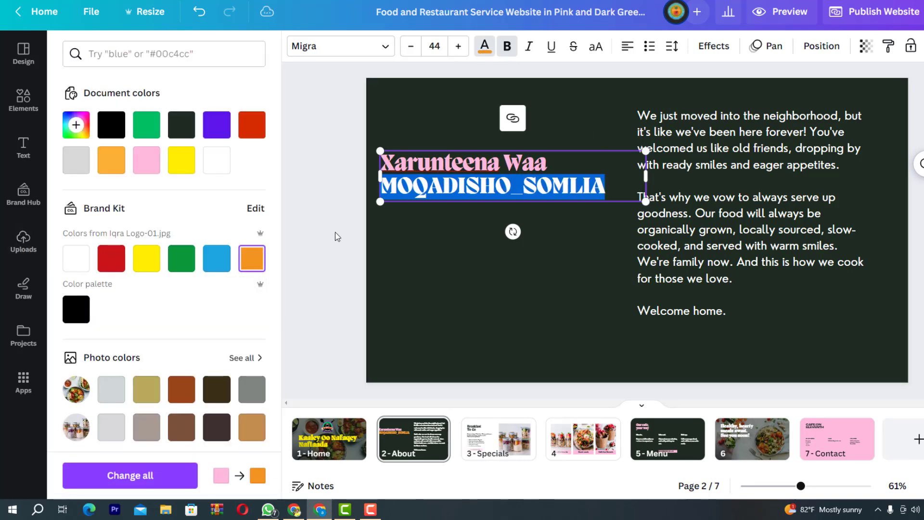
left_click(335, 232)
left_click(335, 232)
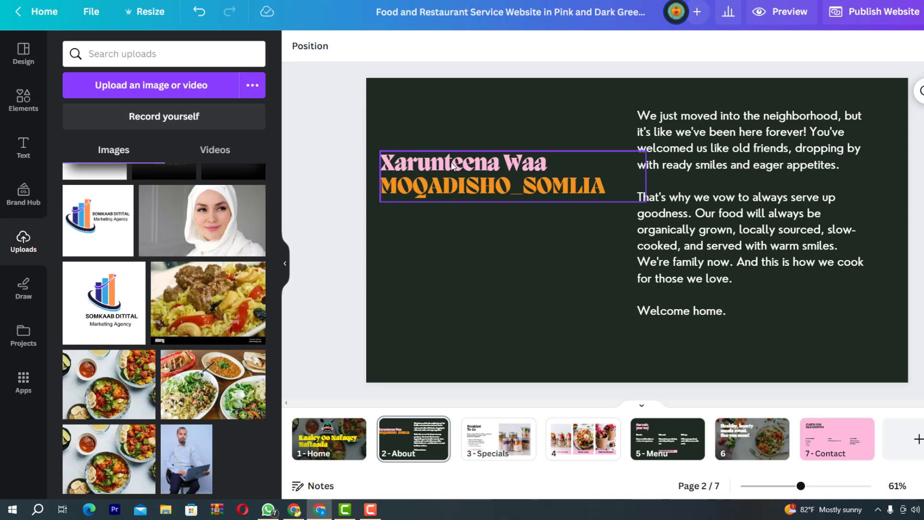
left_click(452, 165)
left_click(334, 226)
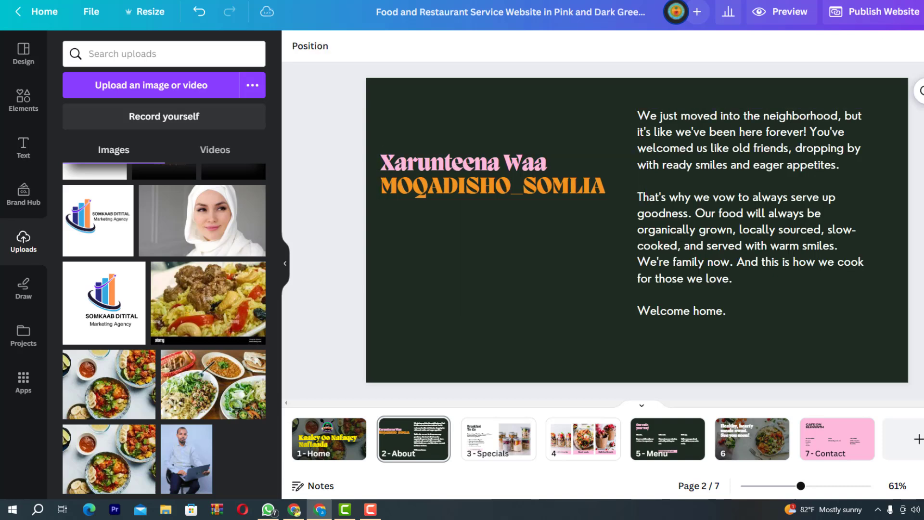
left_click_drag(690, 199, 703, 199)
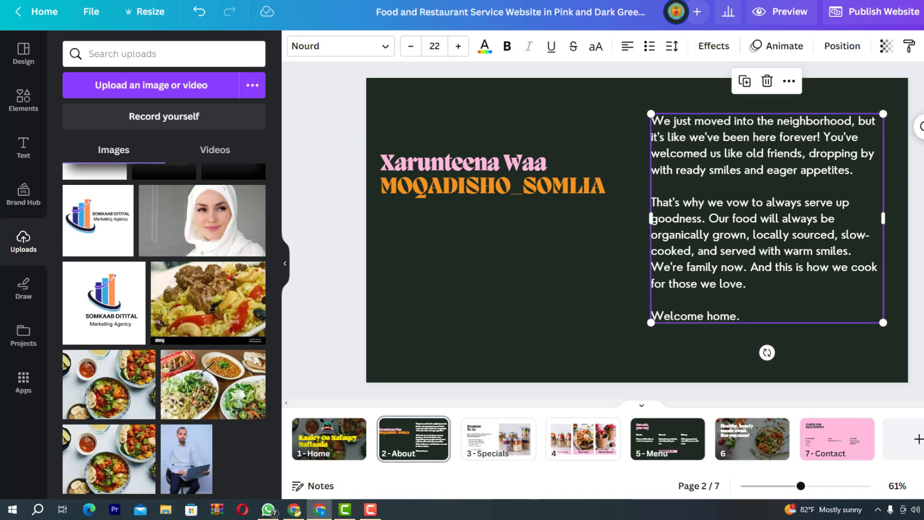
left_click(891, 352)
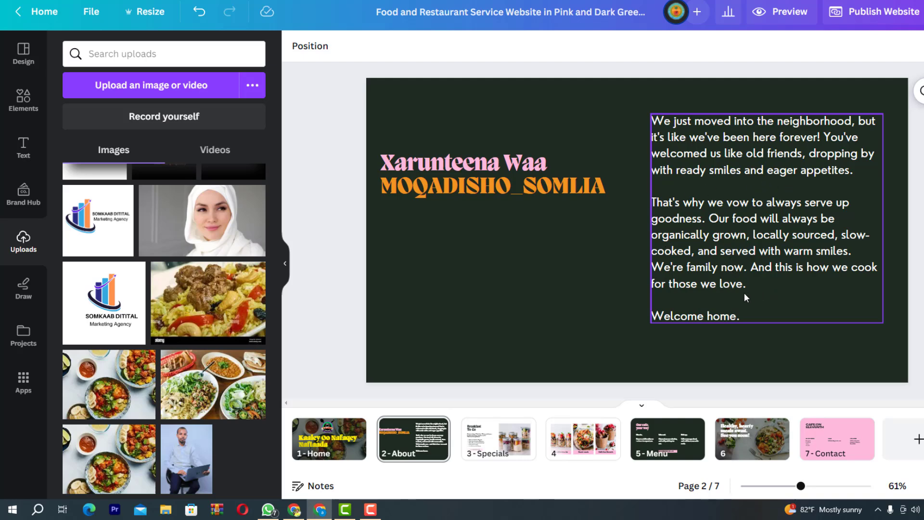
Replace the first two paragraphs with 'Kusoo dhowoow Maqaayada haldoor Restaurant…' and enlarge it to 23.7
double_click(744, 293)
left_click(767, 291)
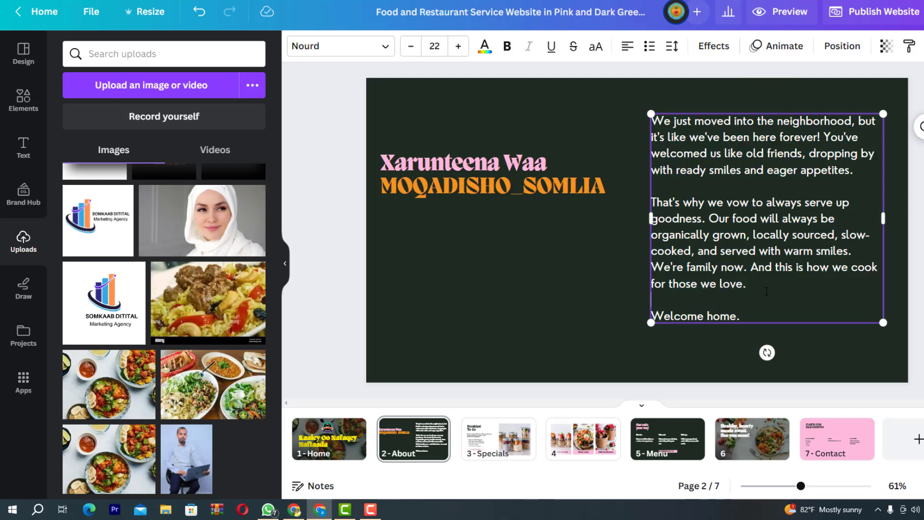
left_click_drag(767, 291, 653, 121)
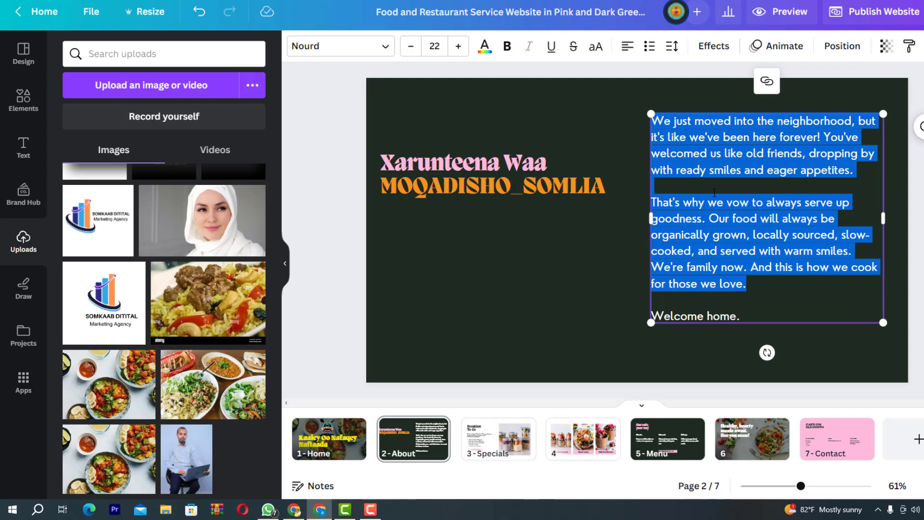
type("Kua")
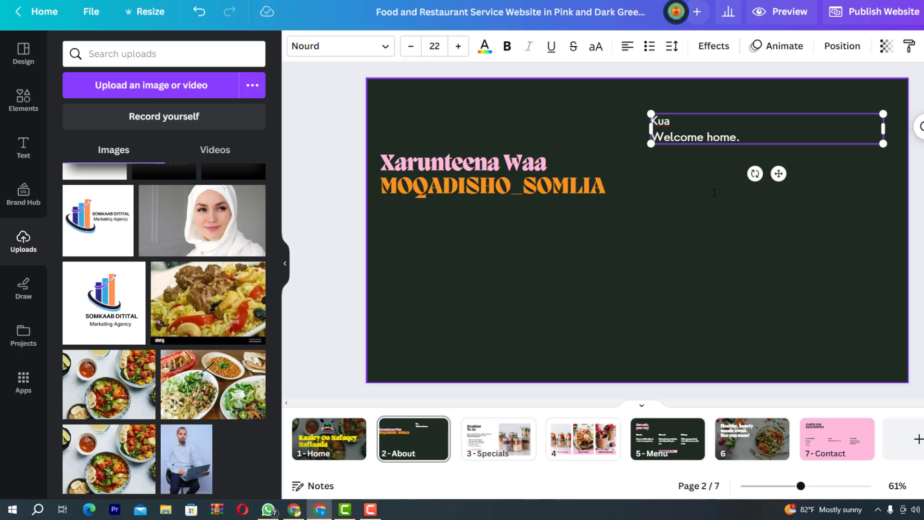
key("BackSpace")
type("soo dhowoow N")
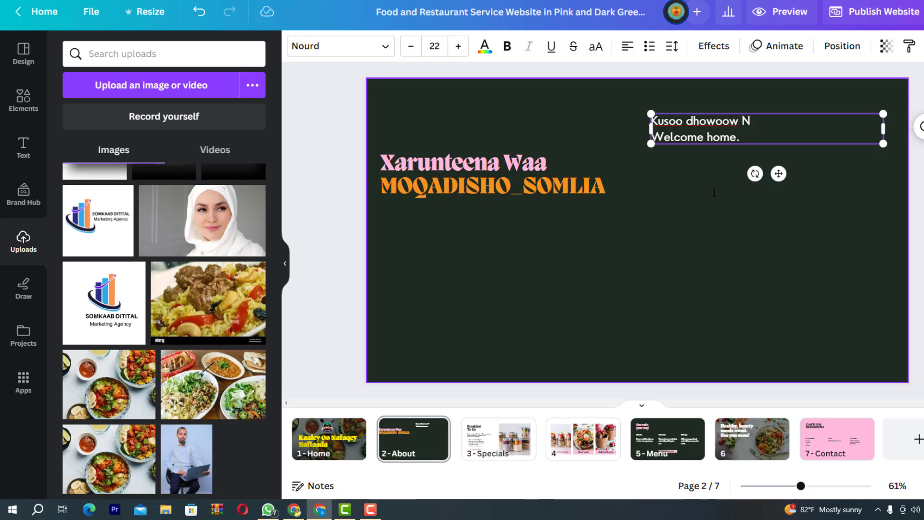
key("BackSpace")
type("Maqaayada haldo")
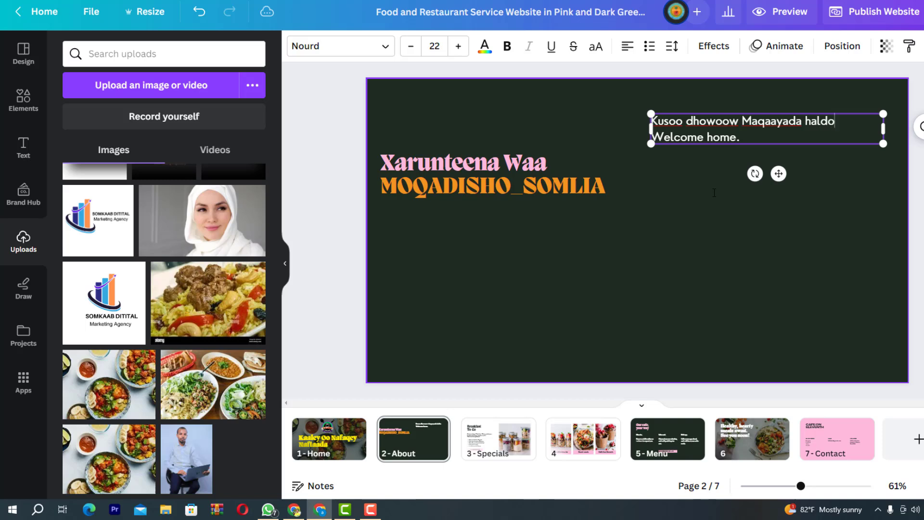
type("or Restau")
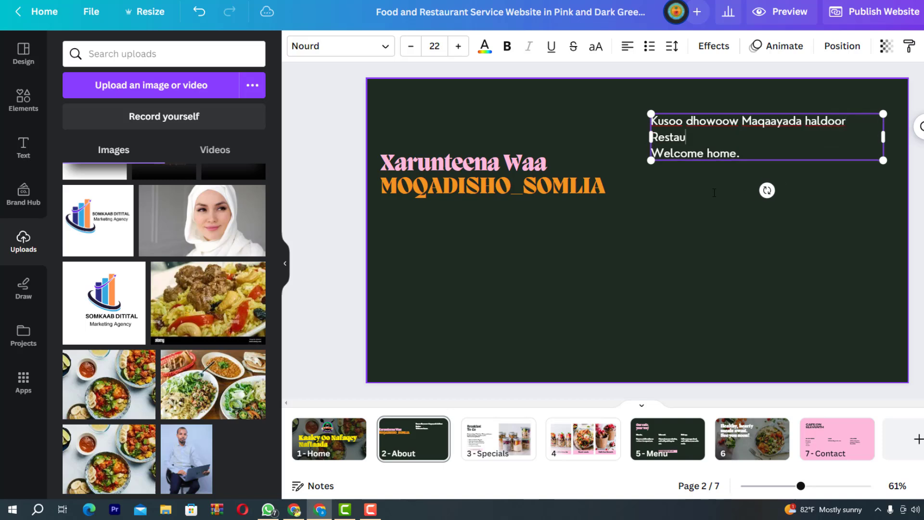
type("rant Oo aad ka ")
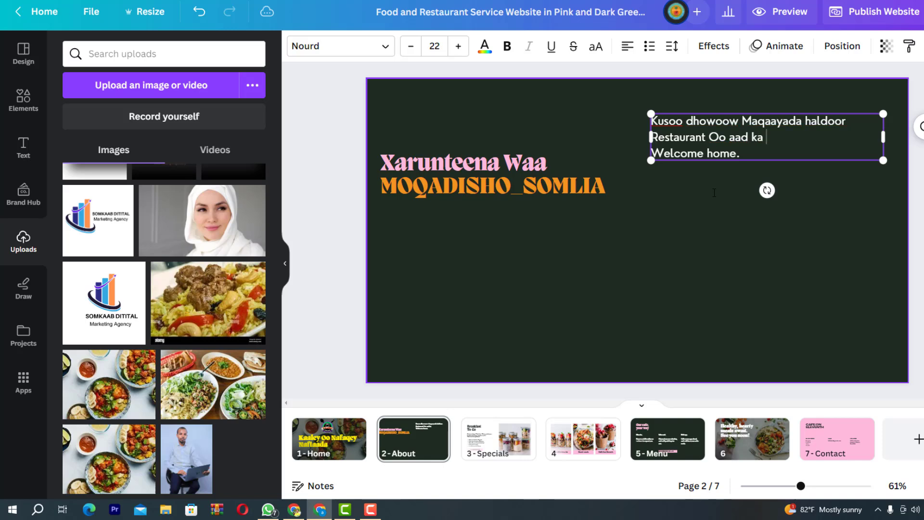
type("heli karto Cun")
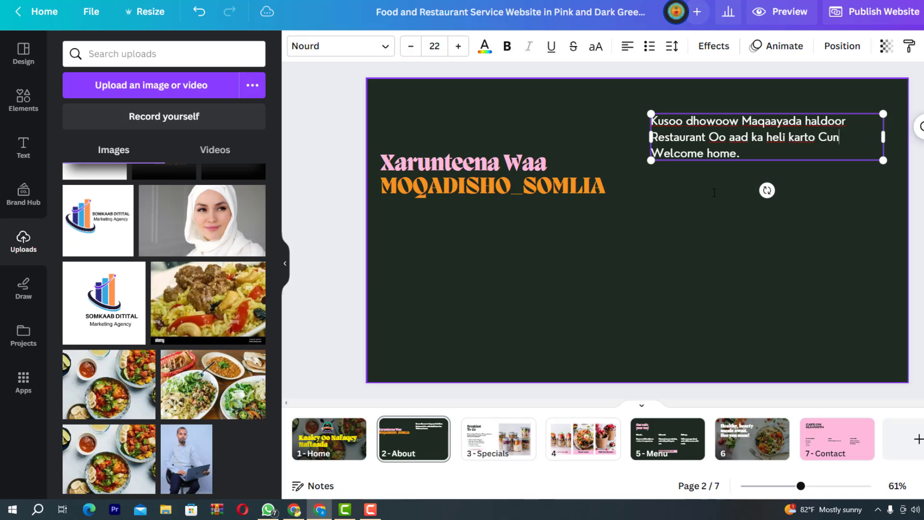
type("to dhadg")
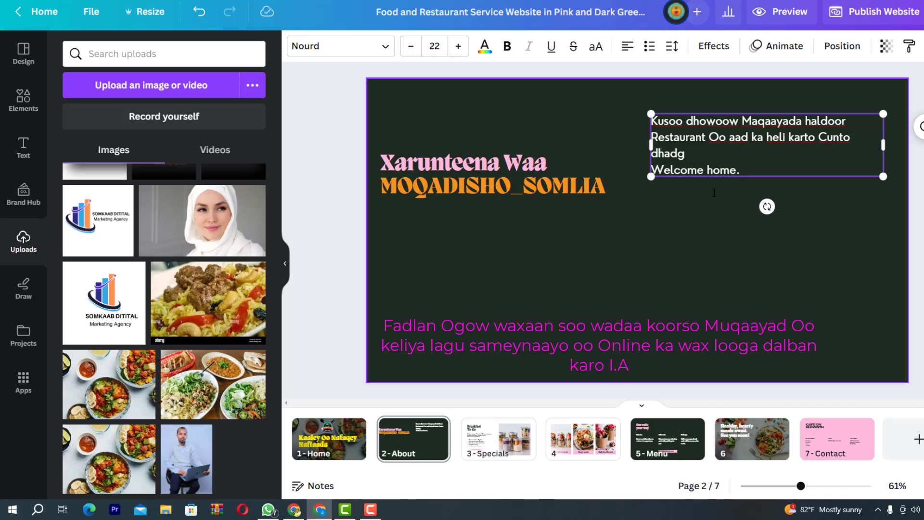
key("BackSpace")
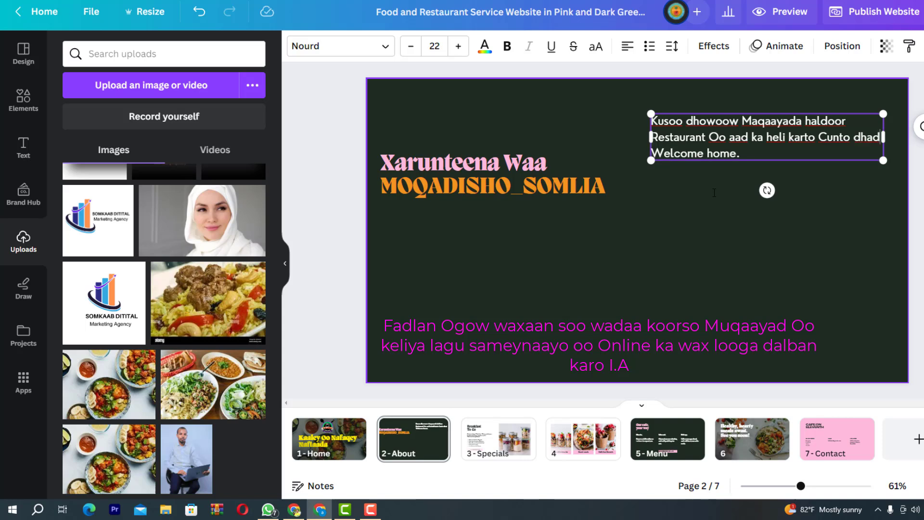
type("ha")
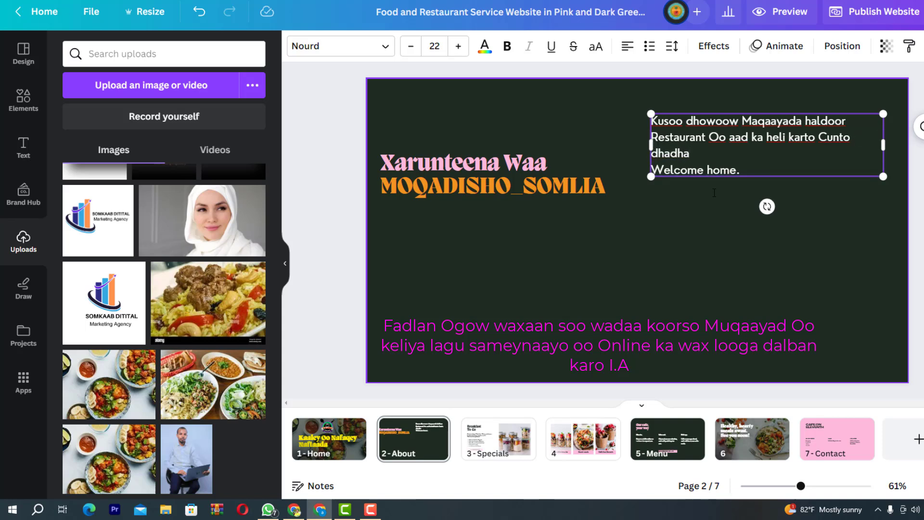
type("n leh iyo Adeeg")
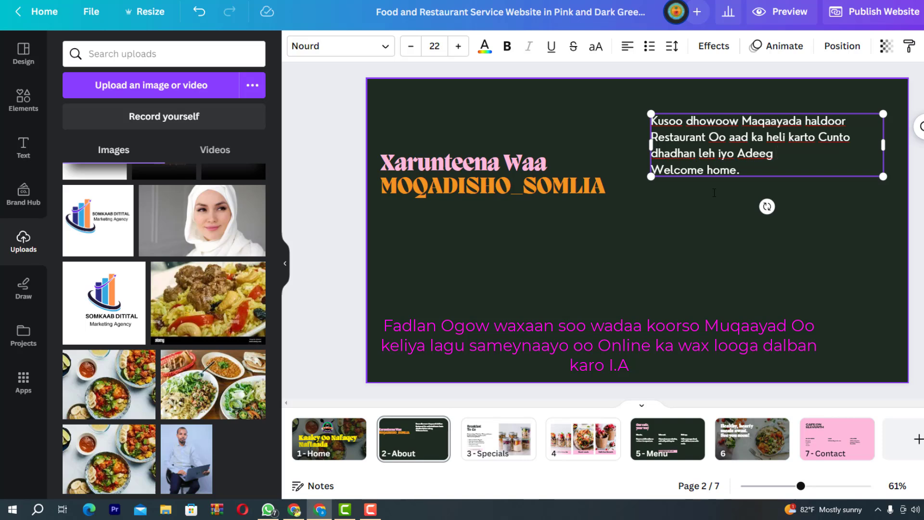
type(" ku raali geliya")
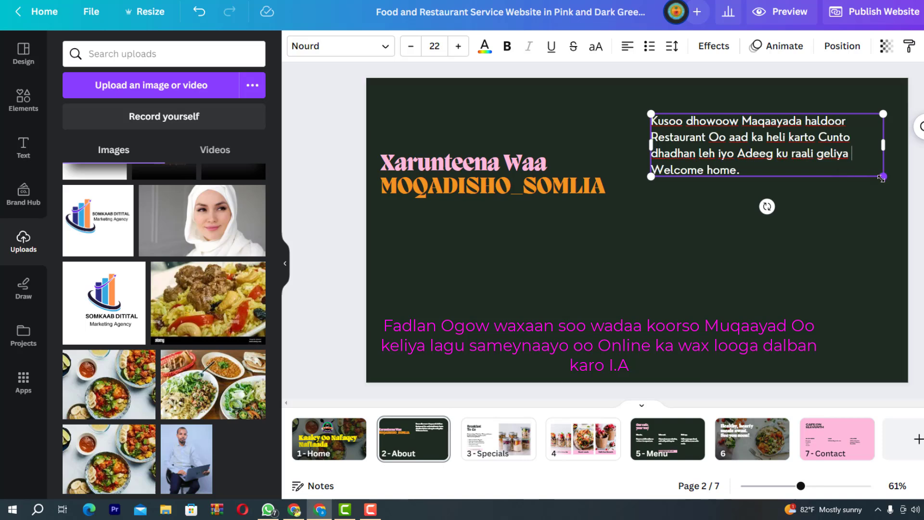
left_click_drag(883, 177, 905, 190)
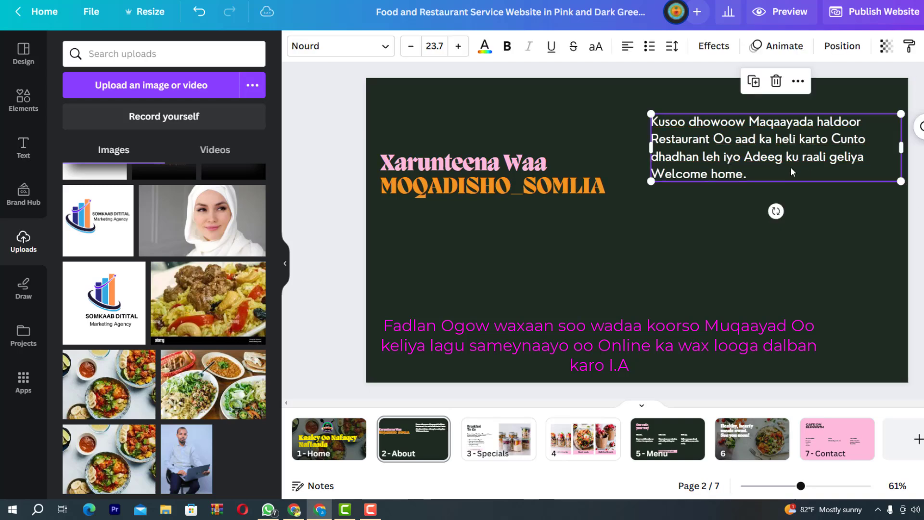
Duplicate the Somali paragraph twice, stack the copies below it, and lower the title slightly
left_click(754, 81)
left_click_drag(756, 162, 751, 230)
left_click(755, 299)
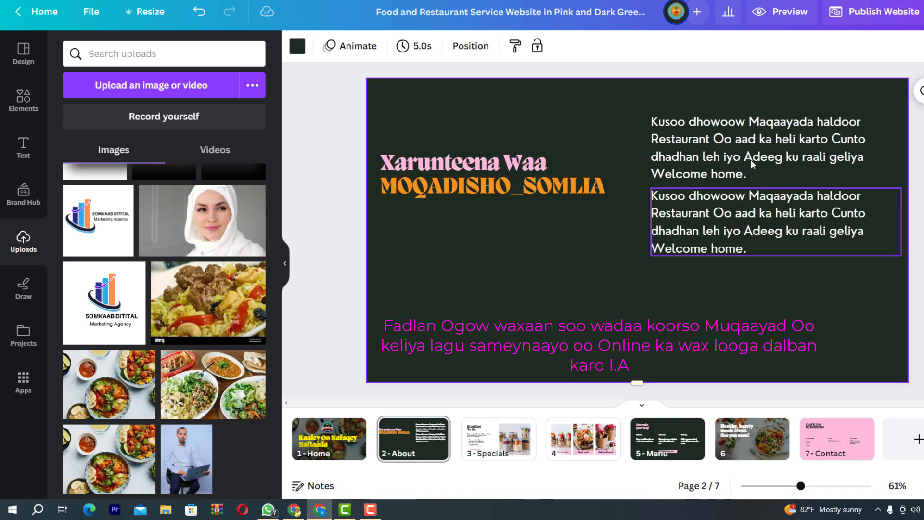
left_click(756, 240)
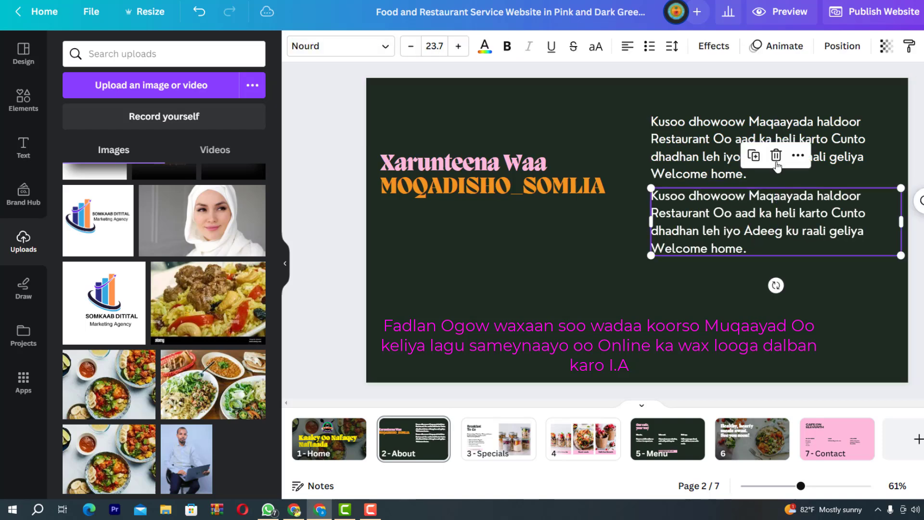
left_click(755, 155)
left_click_drag(766, 280, 756, 304)
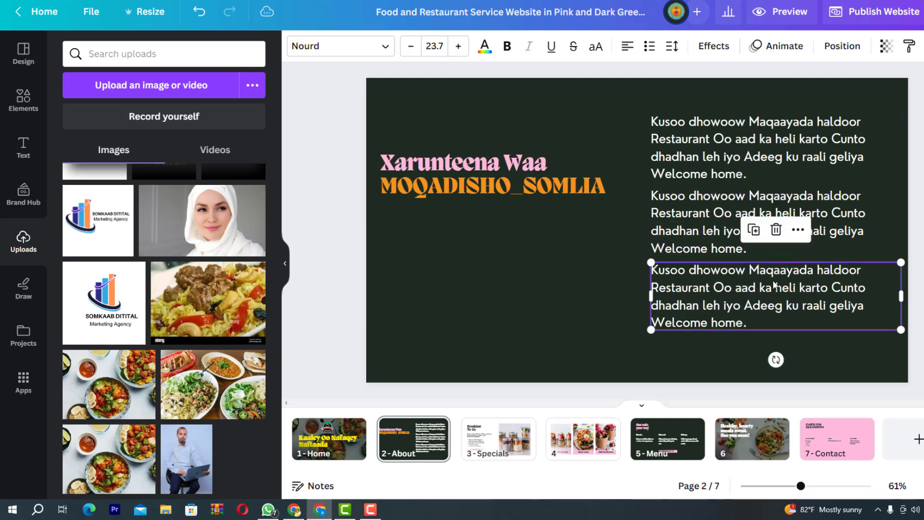
key("Escape")
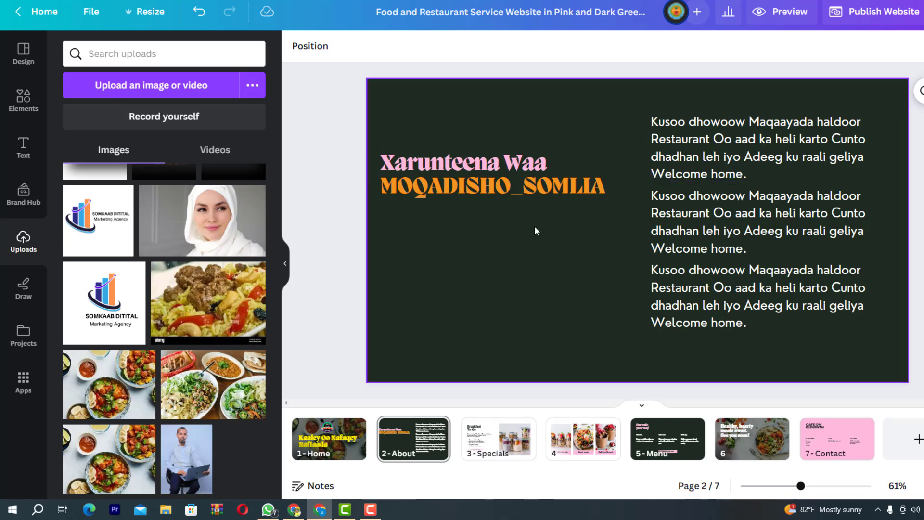
left_click_drag(484, 188, 492, 235)
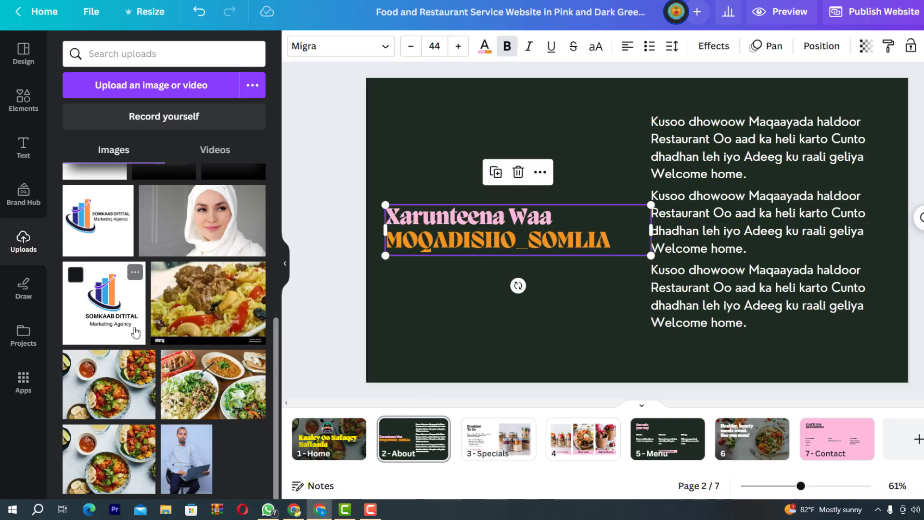
Copy the HALDOOR logo onto the About page and shrink it into the top-left corner
scroll(134, 404, "up", 10)
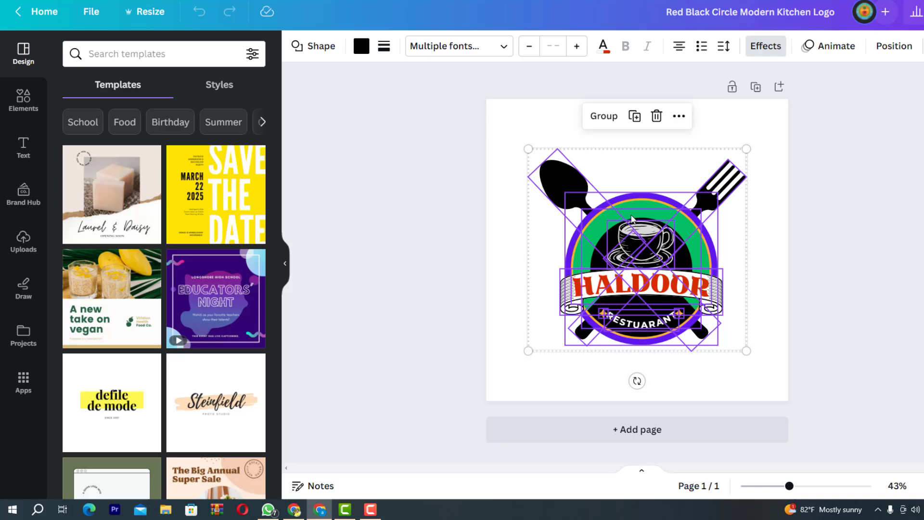
right_click(632, 217)
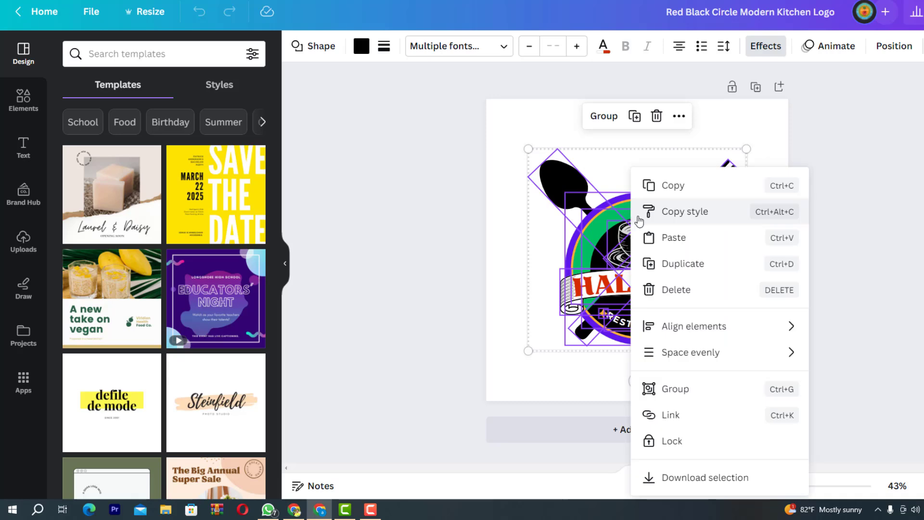
left_click(659, 187)
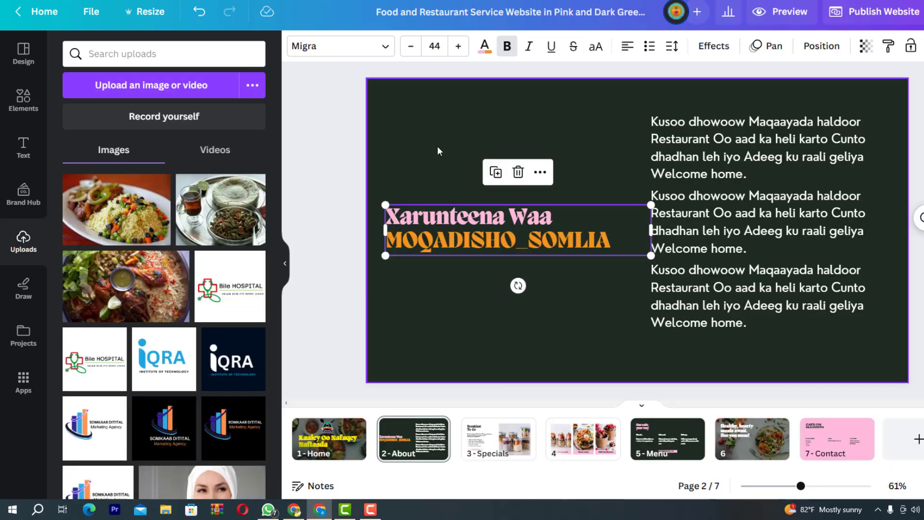
right_click(437, 150)
left_click(480, 218)
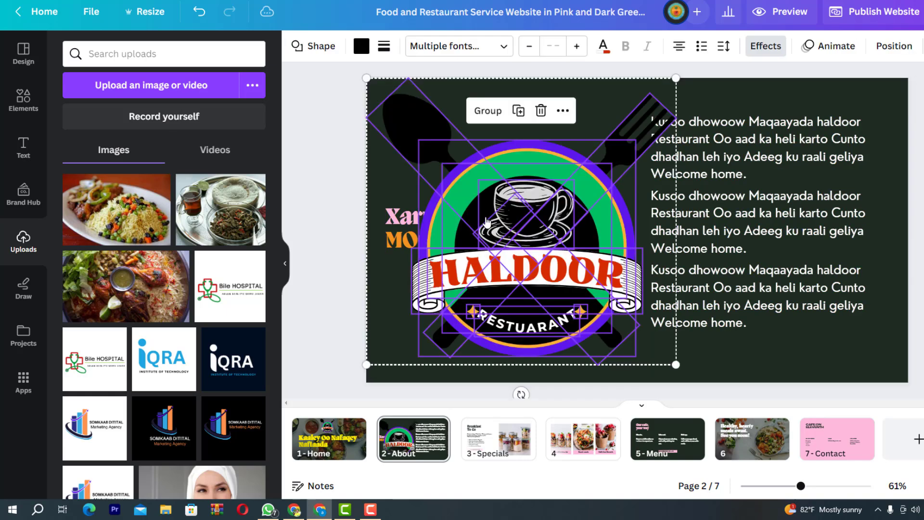
left_click_drag(677, 365, 465, 169)
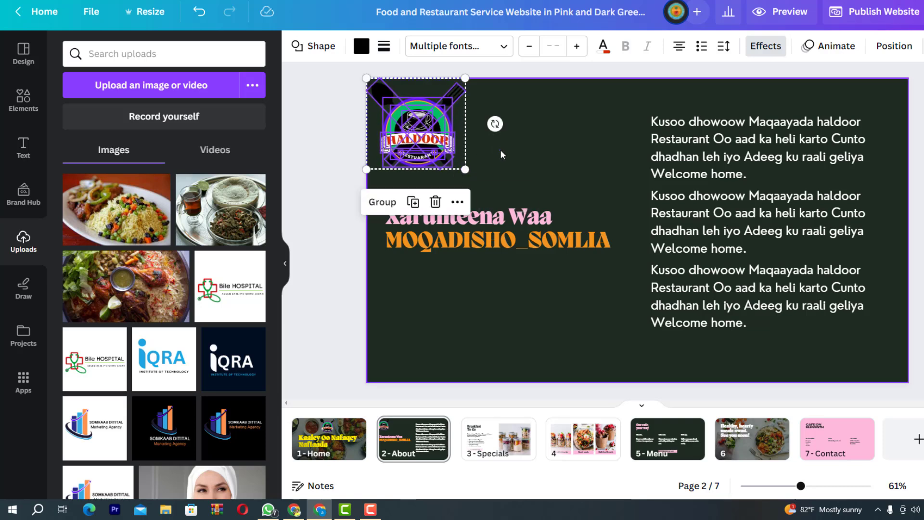
Move the small logo right so it sits above the pink-and-orange title
left_click(502, 154)
left_click(446, 144)
left_click(484, 153)
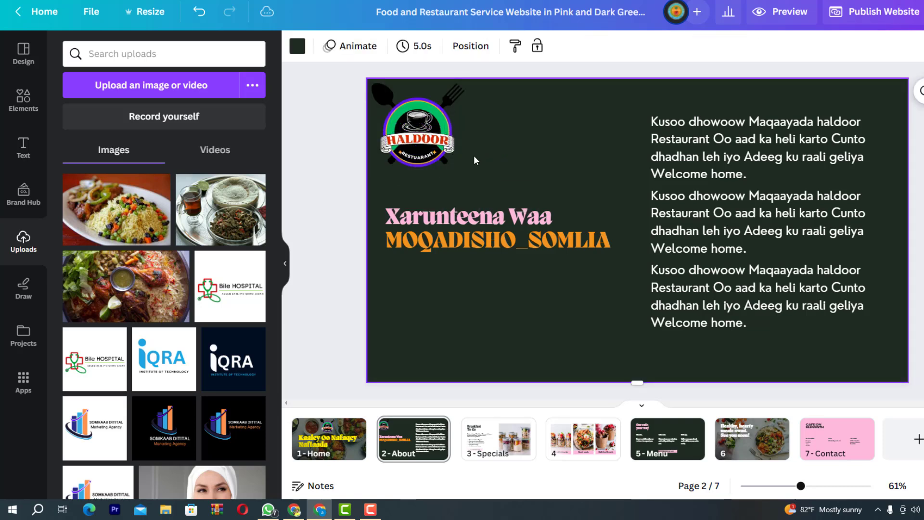
left_click_drag(475, 157, 375, 96)
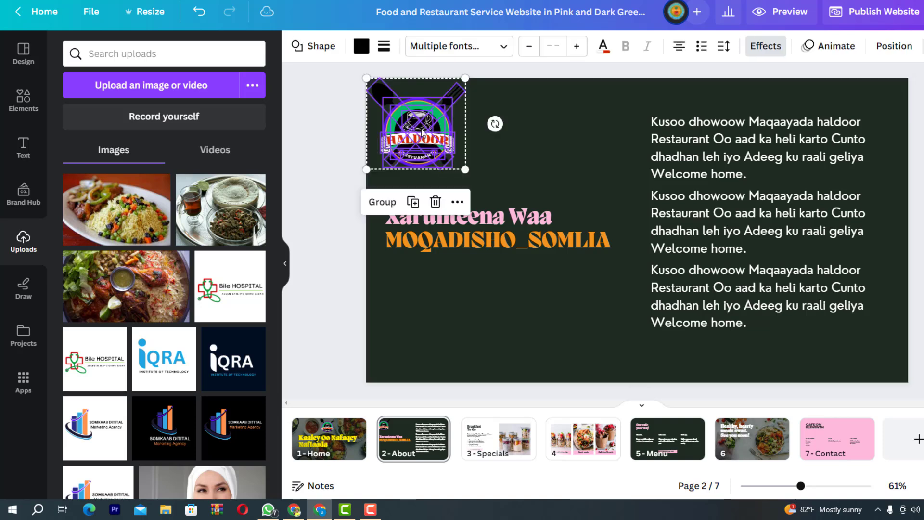
left_click_drag(419, 128, 572, 126)
left_click(918, 196)
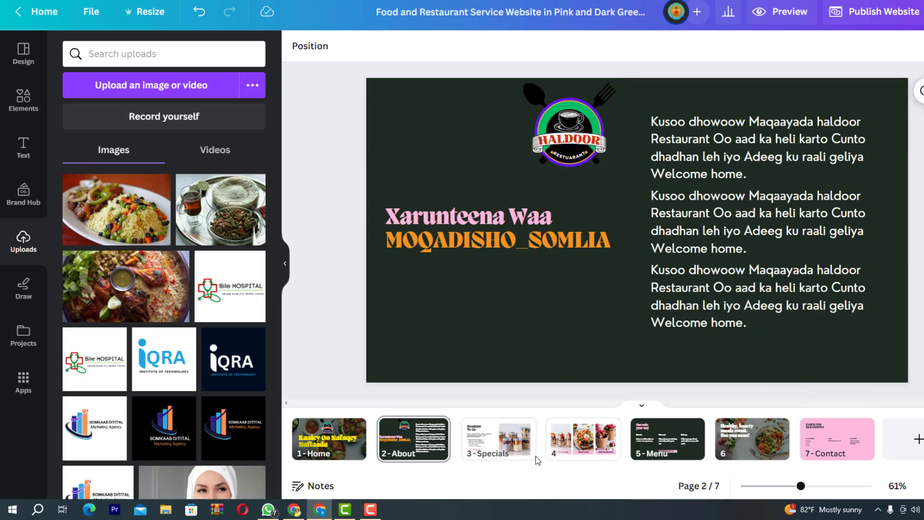
Go to page 3, Specials, and select the jars photo beside the Breakfast To-Go text
left_click(506, 439)
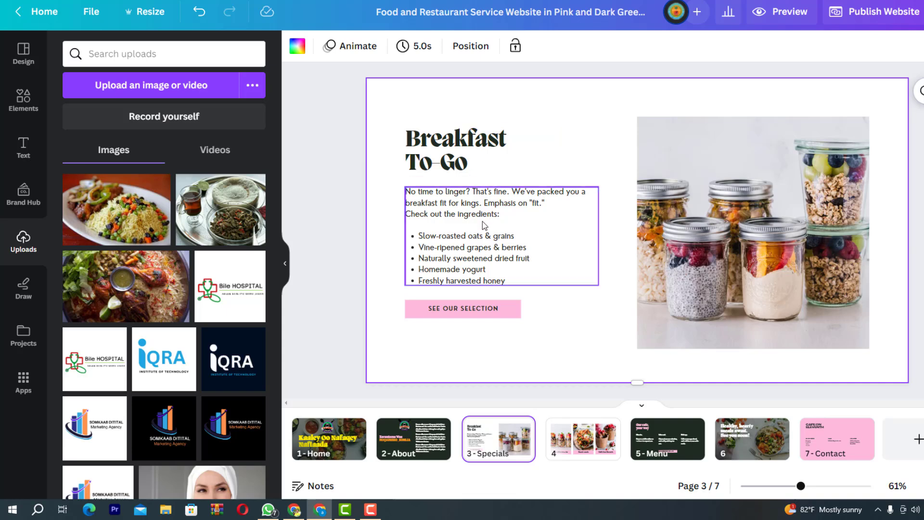
left_click(746, 212)
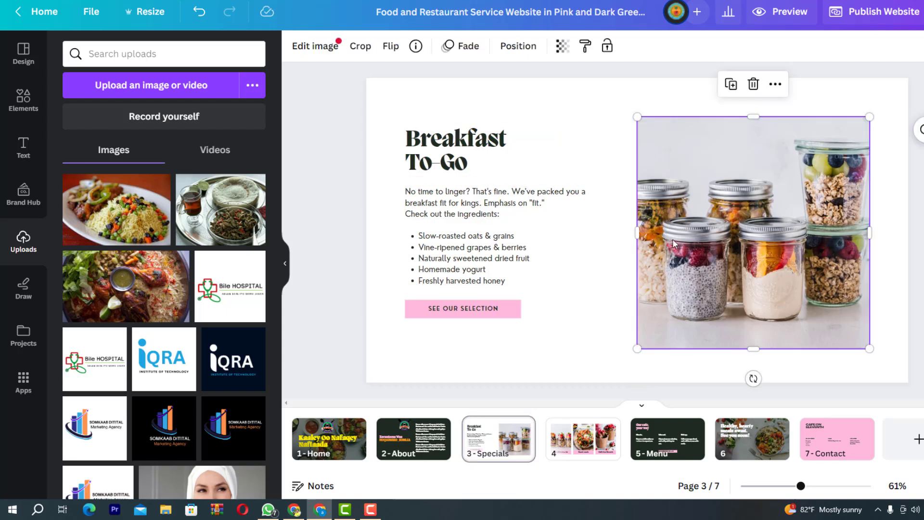
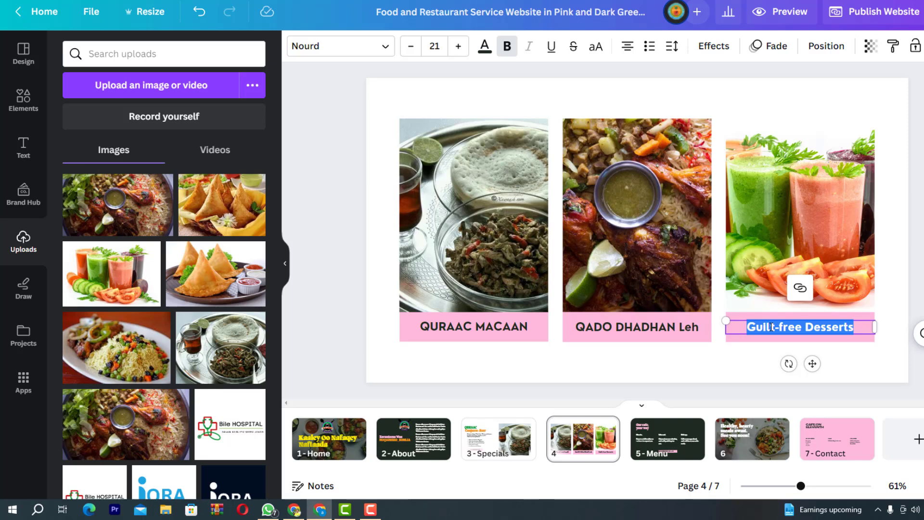
Overwrite the third photo's 'Guilt-free Desserts' caption with 'Cabitaan Ku qaboojiya'
type("C")
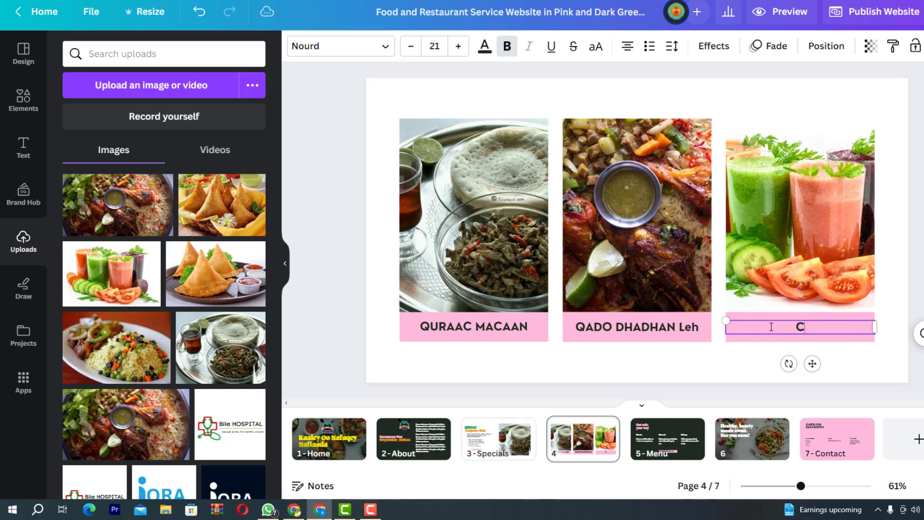
type("abitaan ")
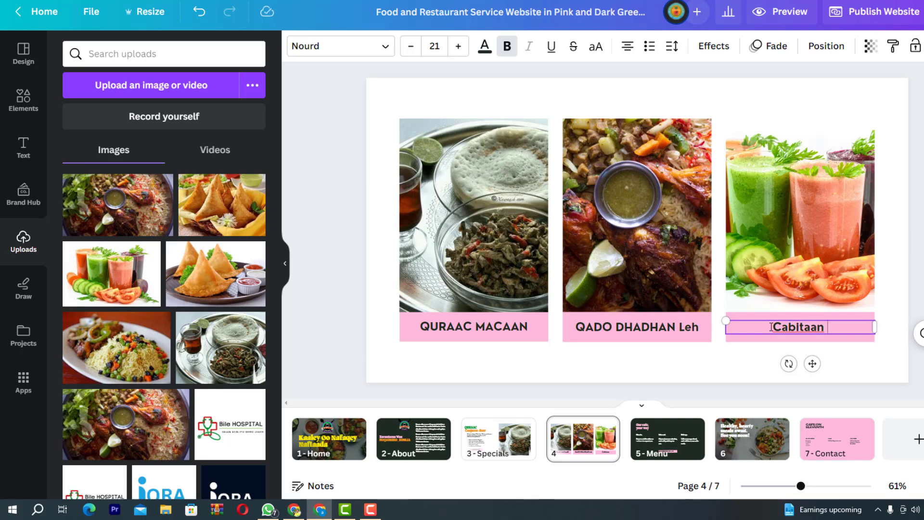
type("K")
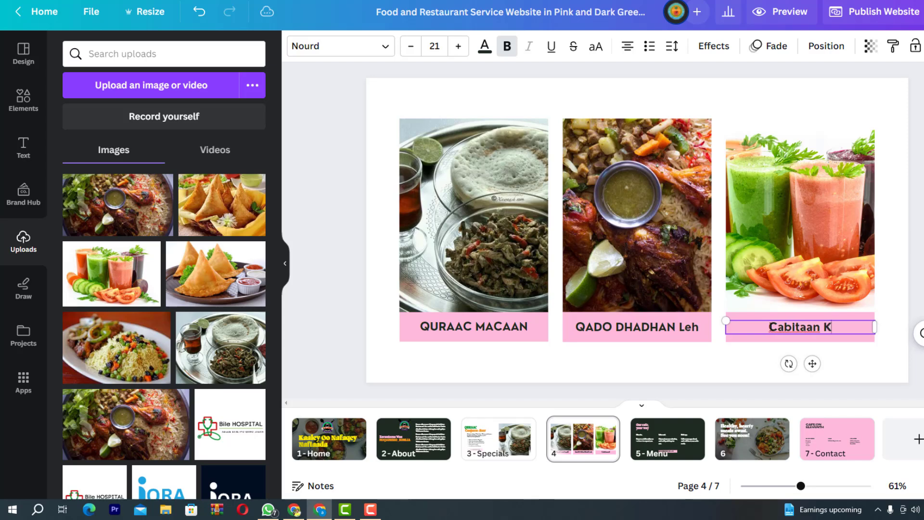
type("u qab")
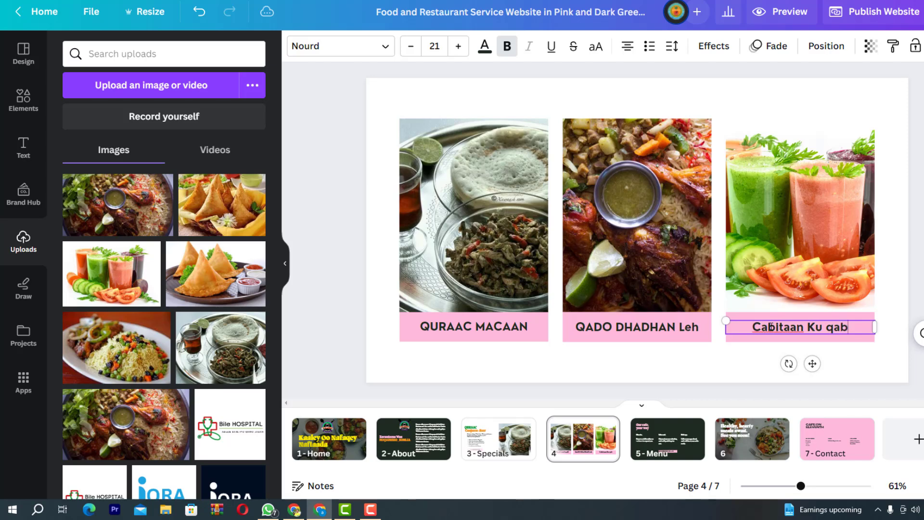
type("oojiya")
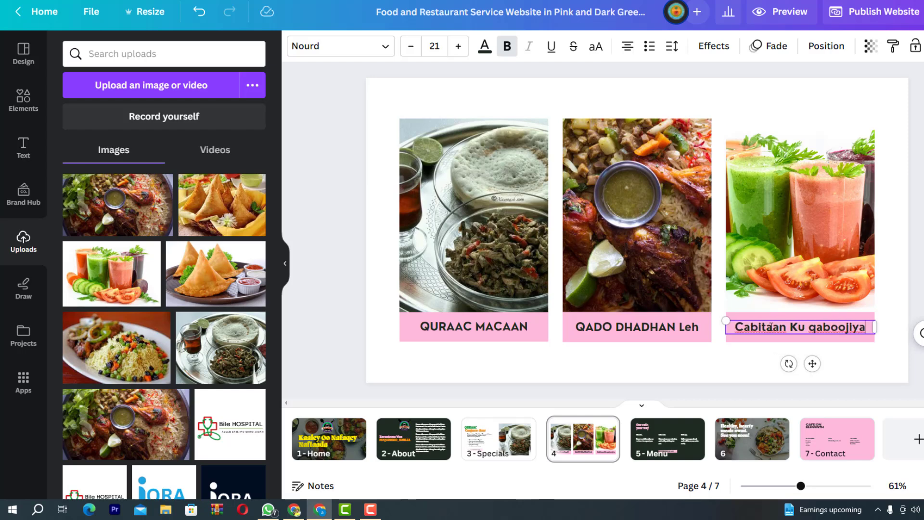
key("Escape")
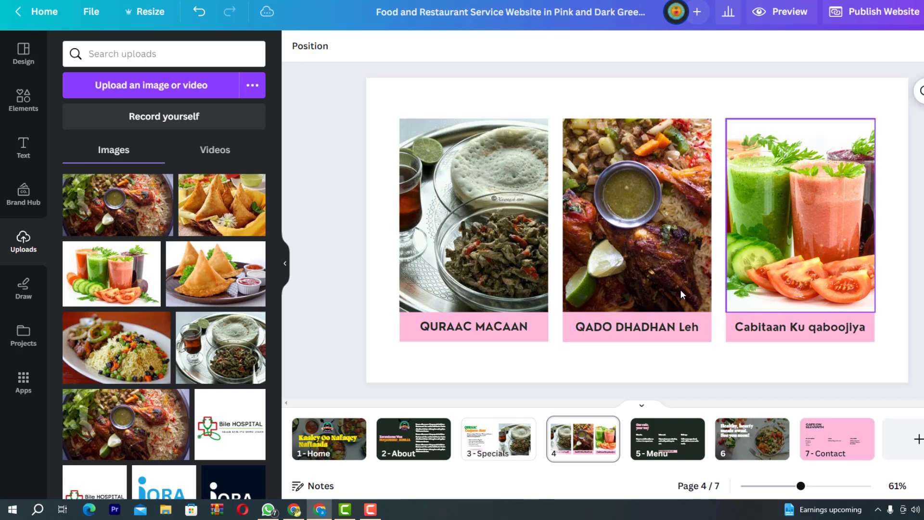
Try orange, then yellow, backgrounds on the three page 4 label boxes
left_click(410, 340)
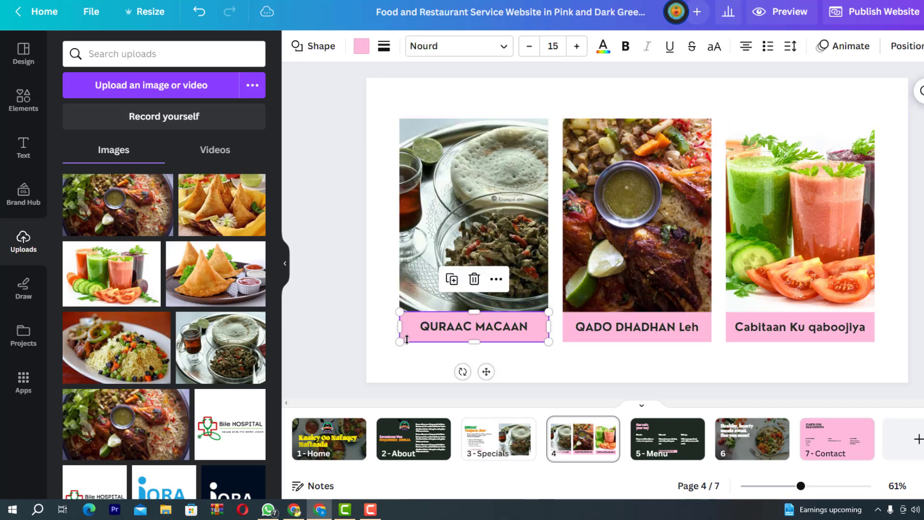
left_click(362, 47)
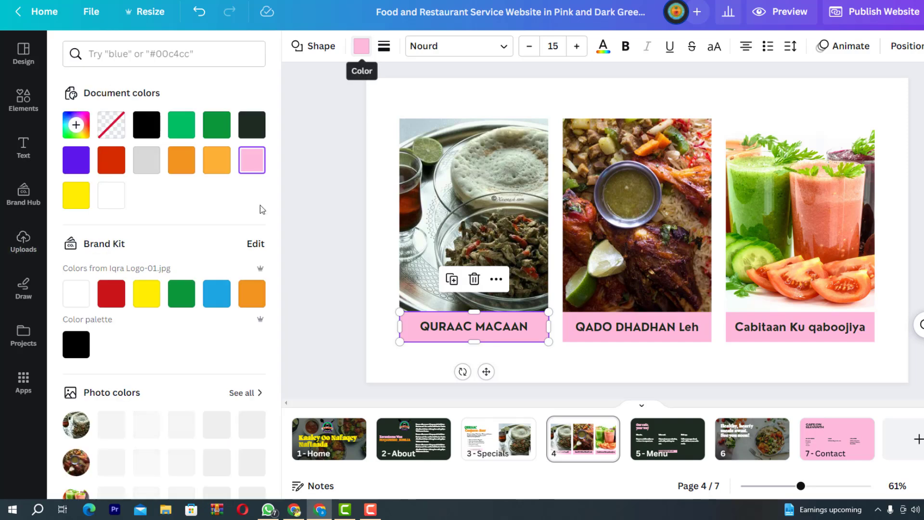
left_click(251, 293)
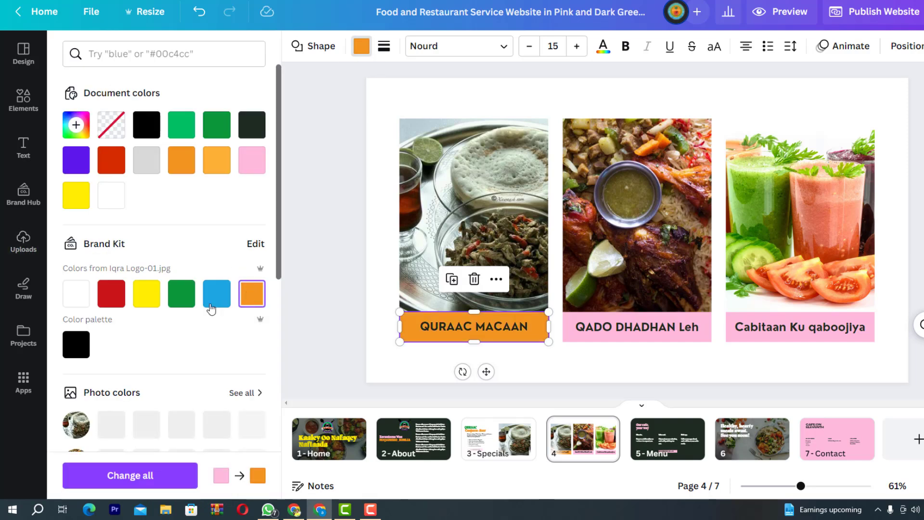
left_click(156, 297)
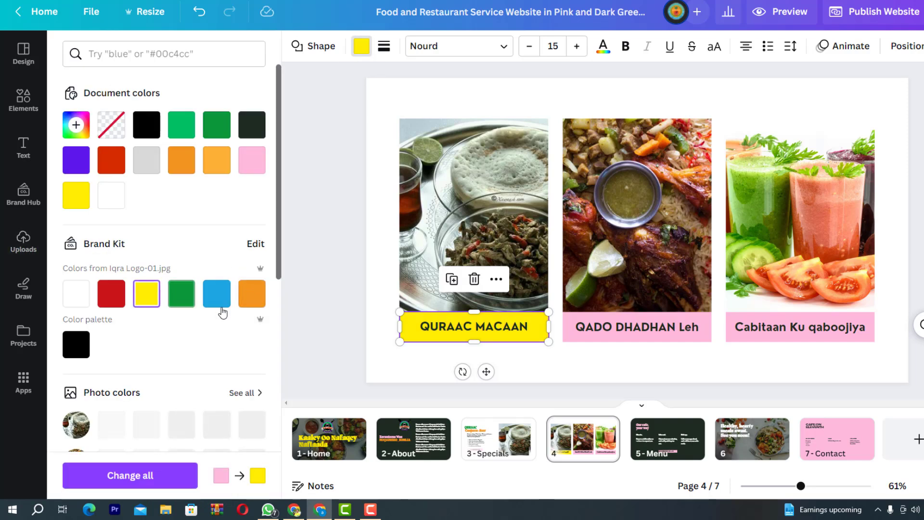
left_click(574, 330)
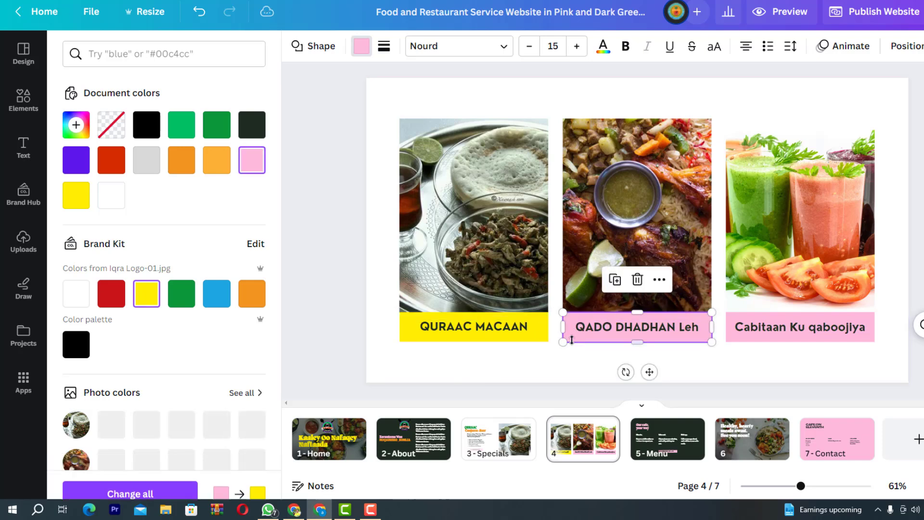
left_click(154, 306)
left_click(743, 333)
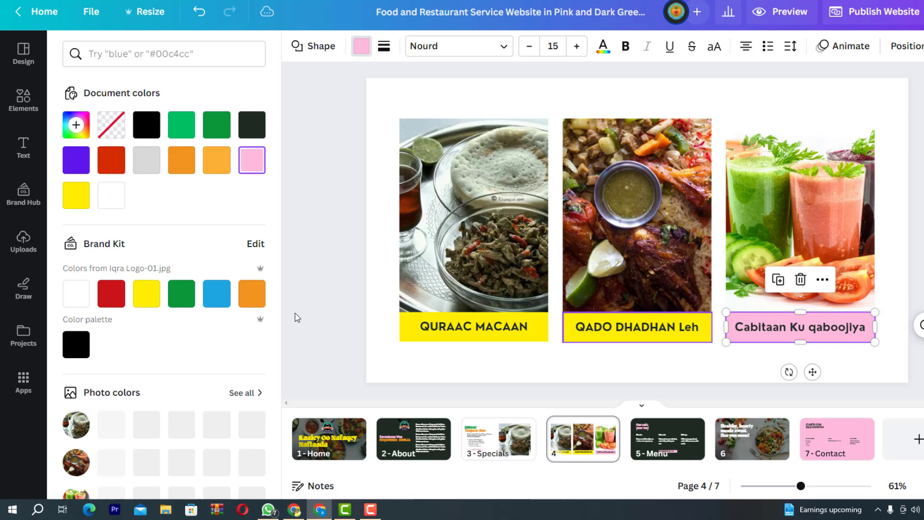
left_click(150, 300)
Try white, blue and orange QURAAC MACAAN text, then undo so the labels return to pink
left_click(420, 330)
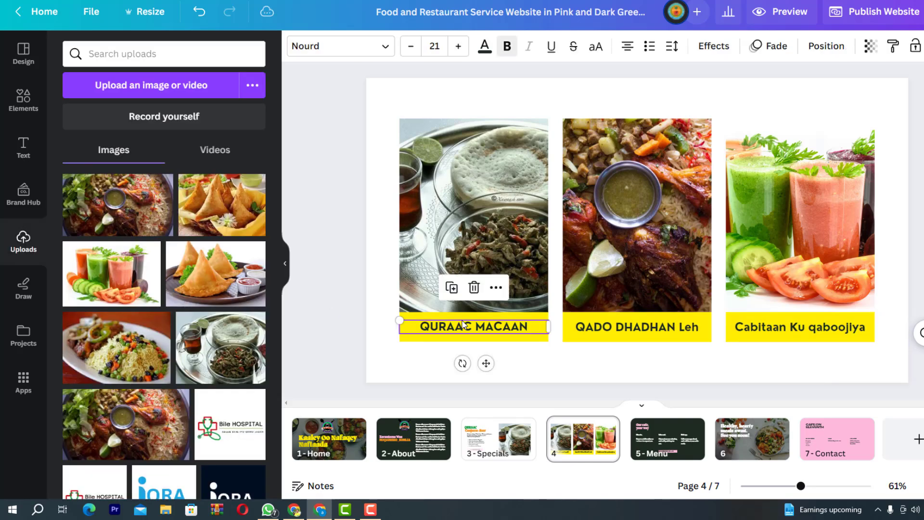
left_click(486, 53)
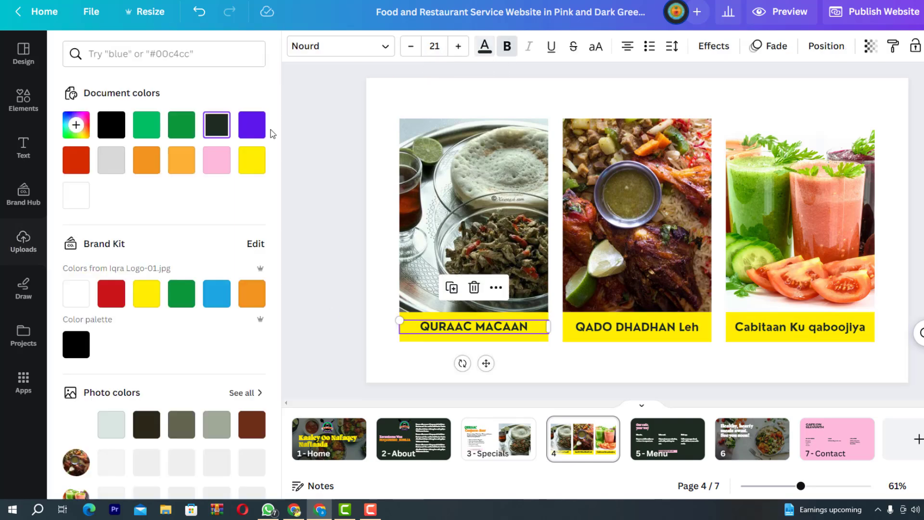
left_click(80, 298)
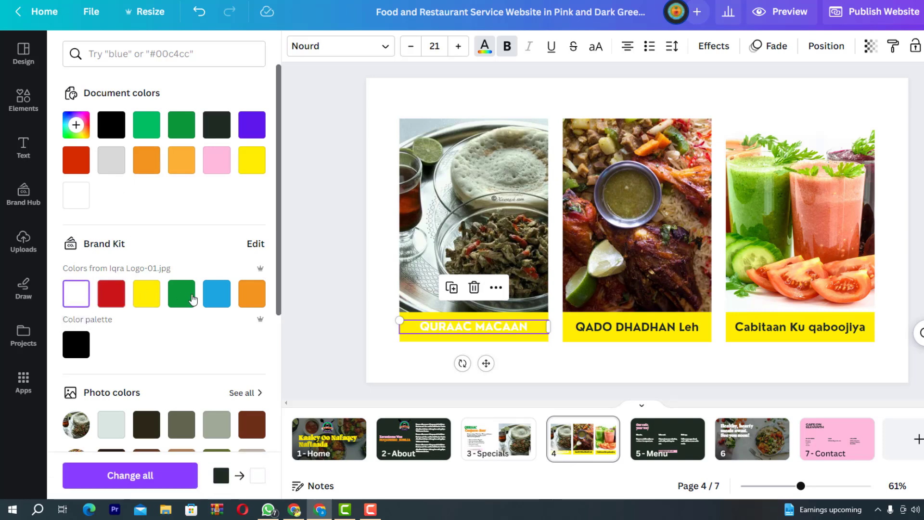
left_click(220, 300)
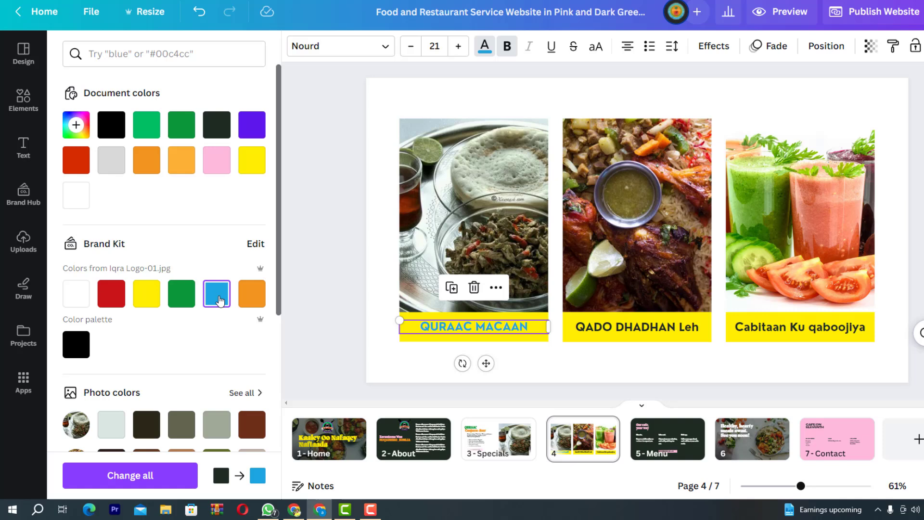
left_click(252, 297)
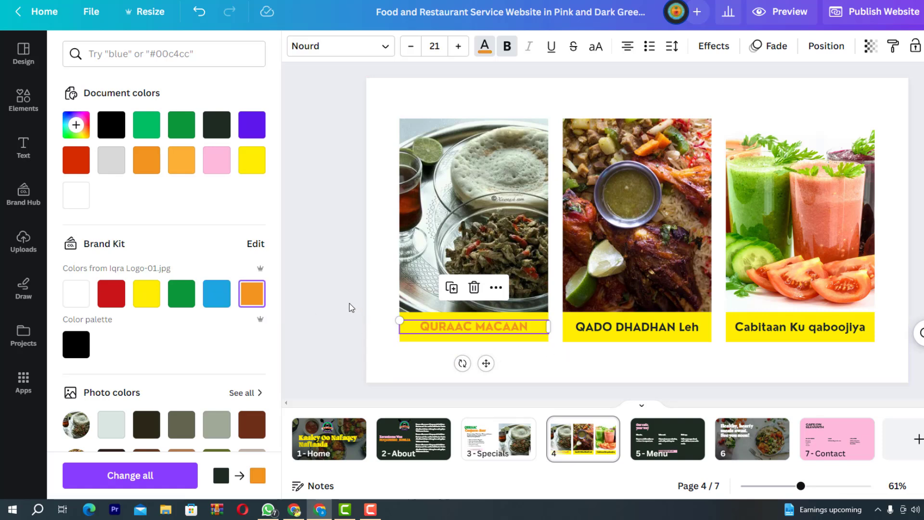
key("ctrl+z")
key("ctrl+z")
key("ctrl+z")
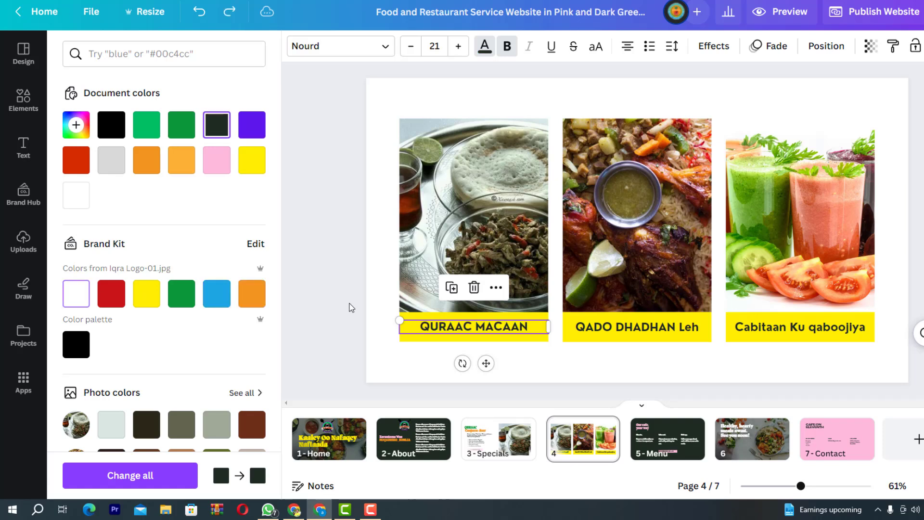
key("ctrl+z")
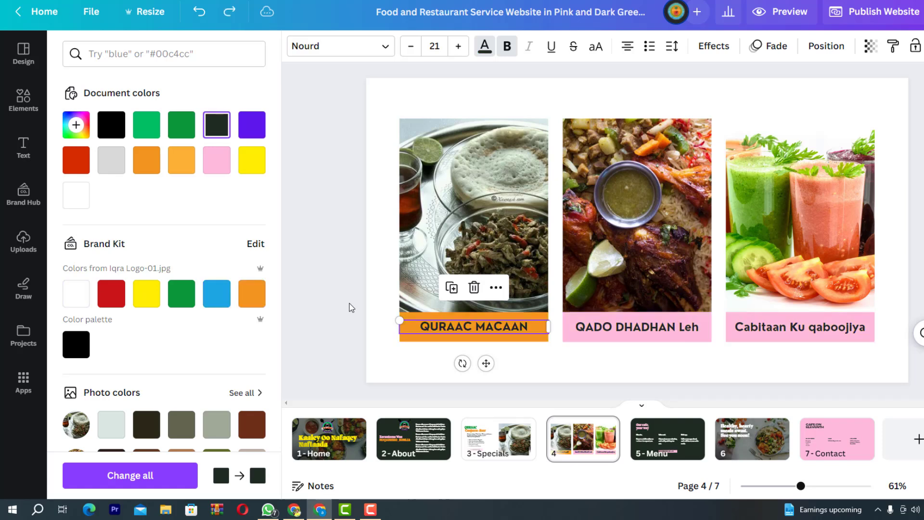
key("ctrl+z")
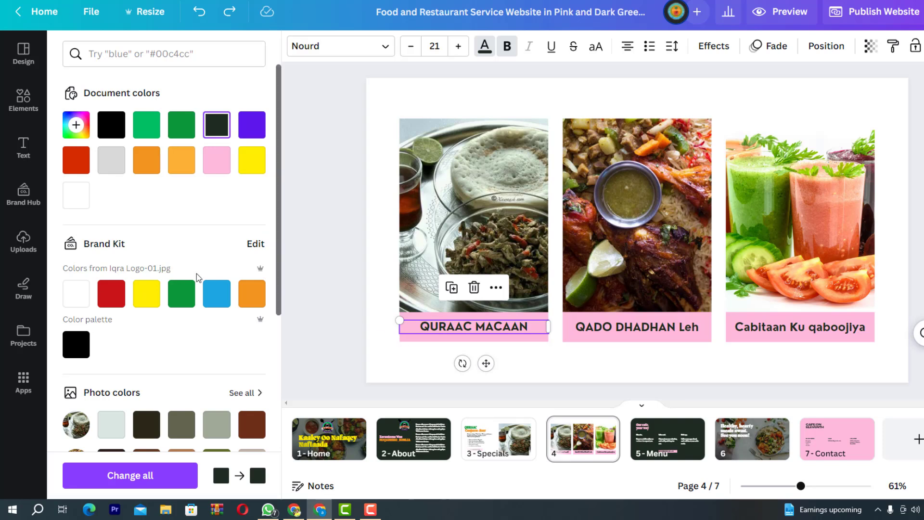
Cycle the QURAAC MACAAN text through white, green, blue, orange and red, settling on black
left_click(74, 298)
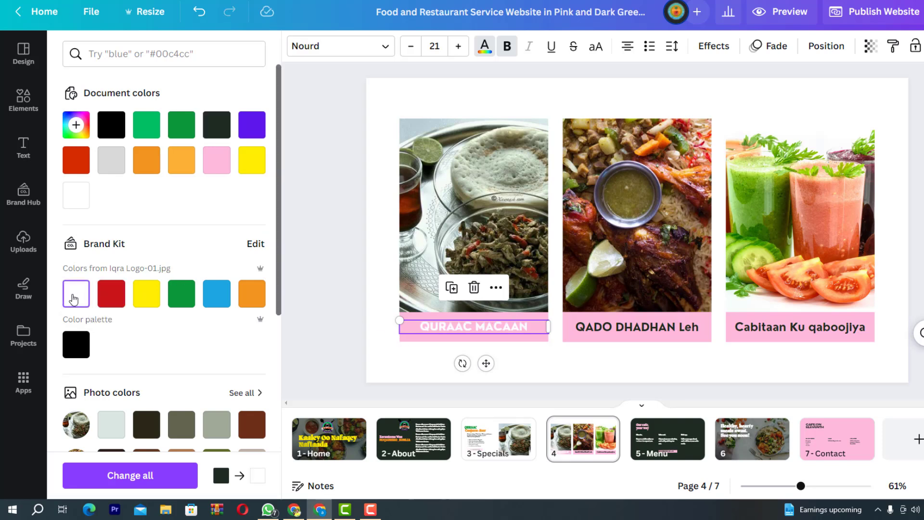
left_click(188, 303)
left_click(222, 306)
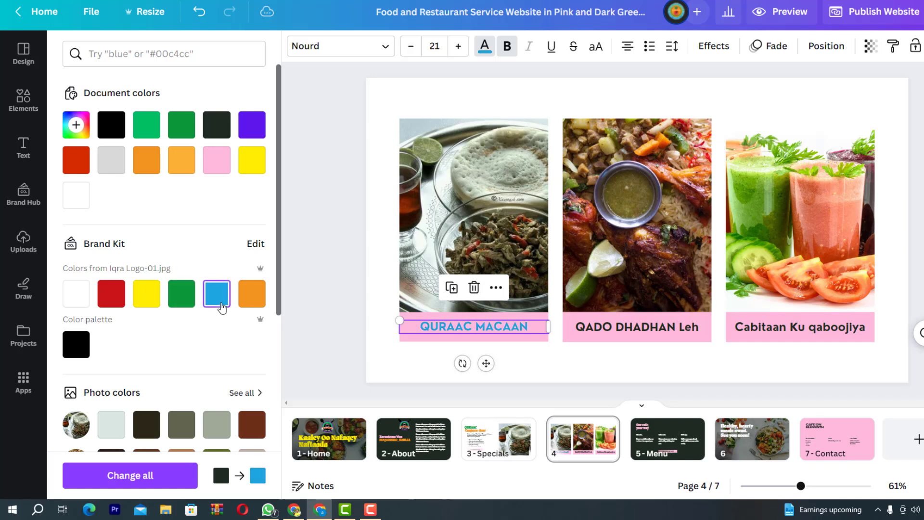
left_click(253, 305)
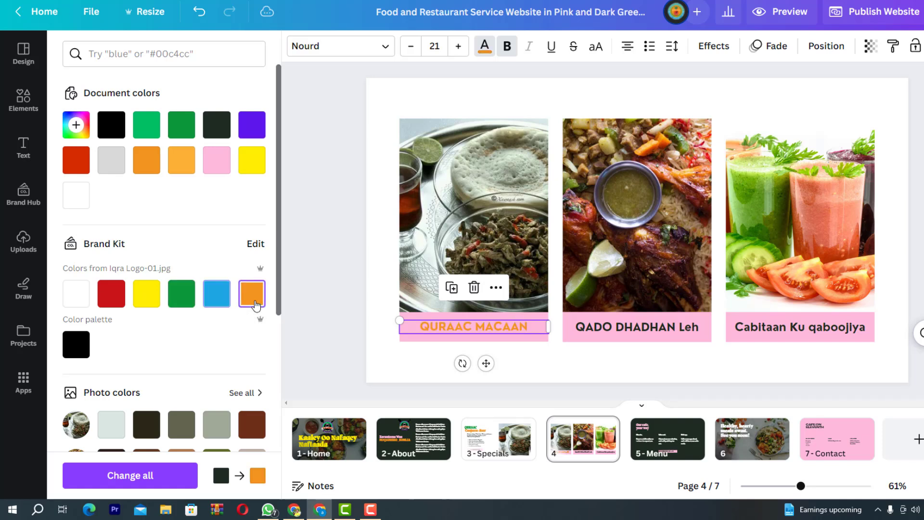
left_click(115, 301)
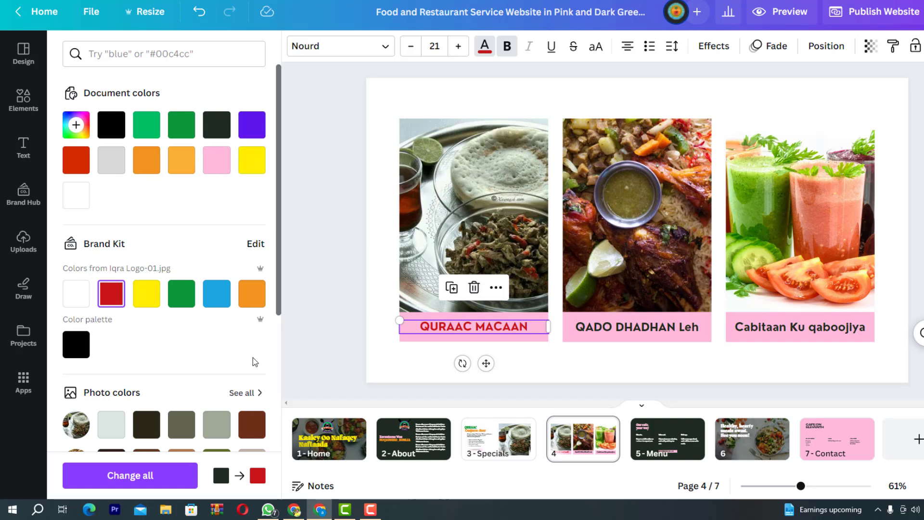
left_click(81, 348)
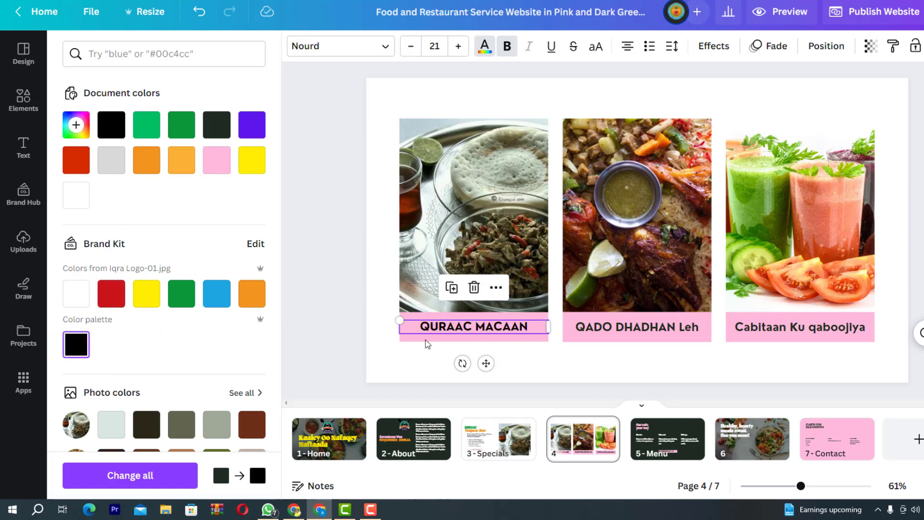
key("Escape")
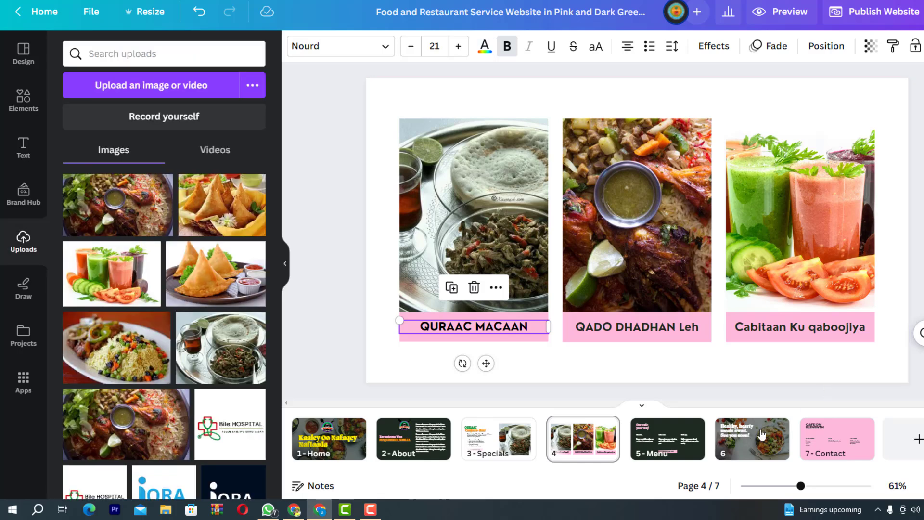
On page 5, replace 'Our cafe, your way' with 'Cuntooyinkeena' and 'Waa Rabitaankaaga' on two lines, widening the box
scroll(784, 311, "up", 1)
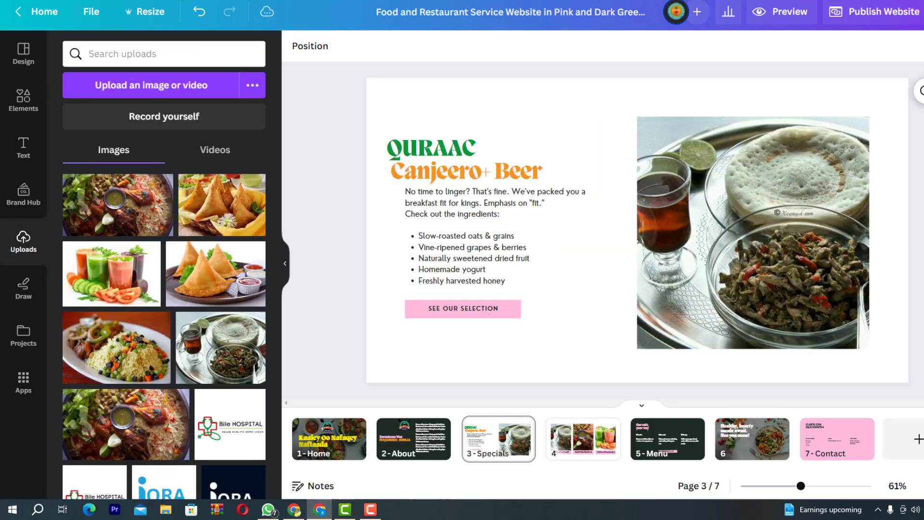
left_click(664, 450)
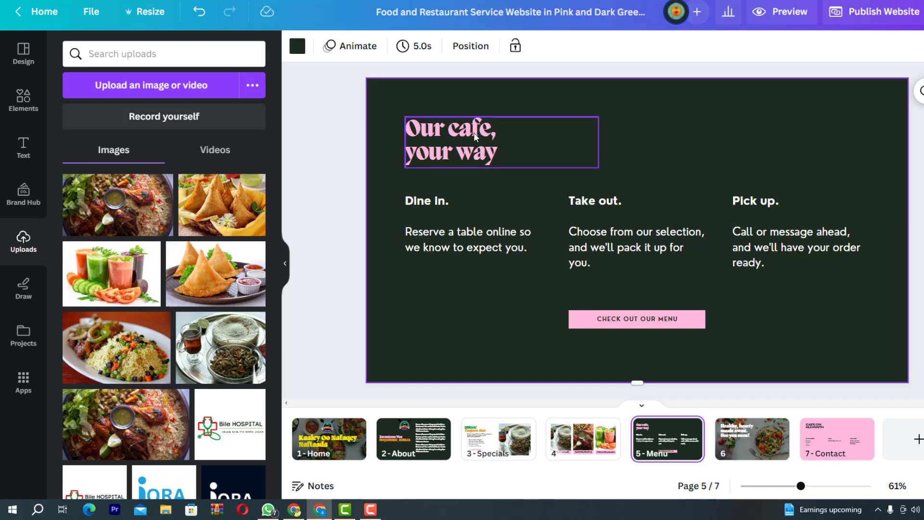
double_click(474, 144)
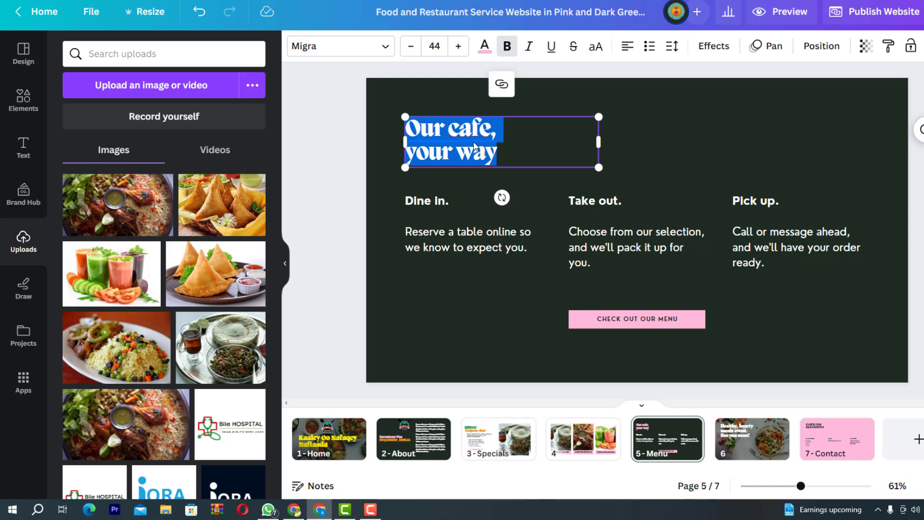
type("Cuntoo")
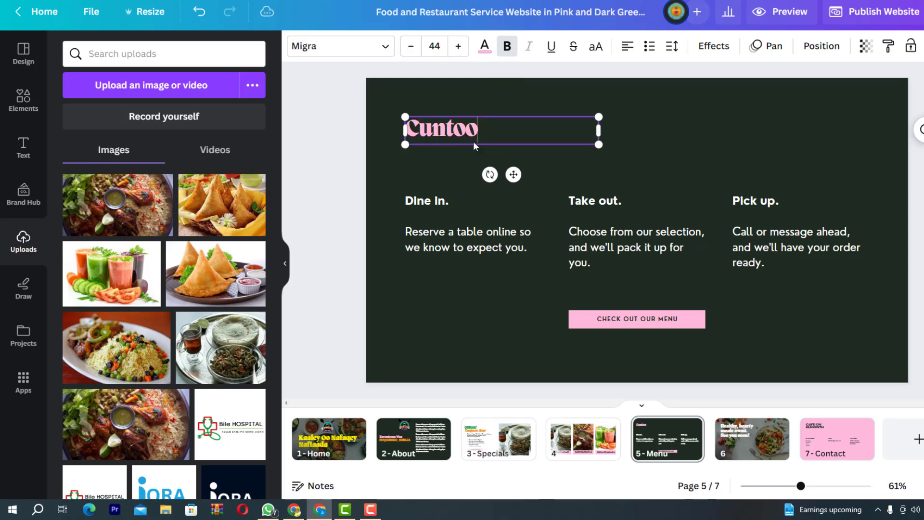
type("t")
key("BackSpace")
type("yink")
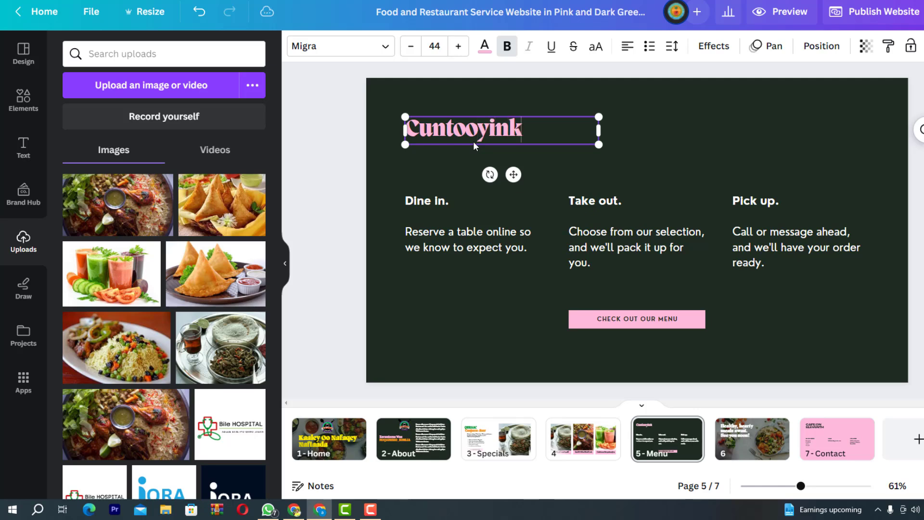
type("eena")
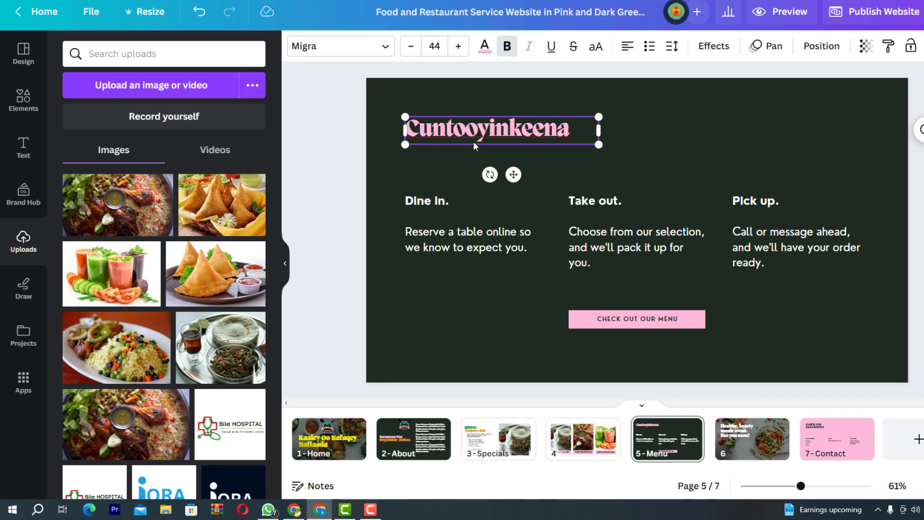
key("Return")
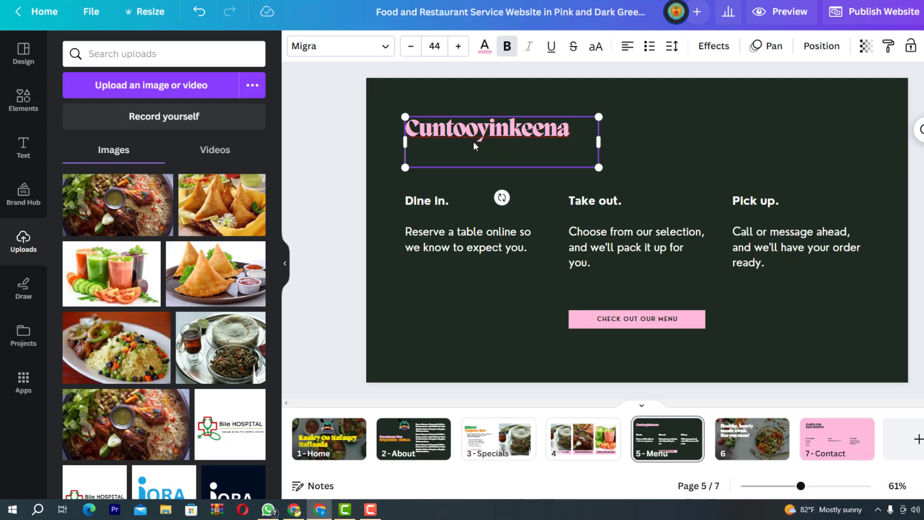
type("Waa")
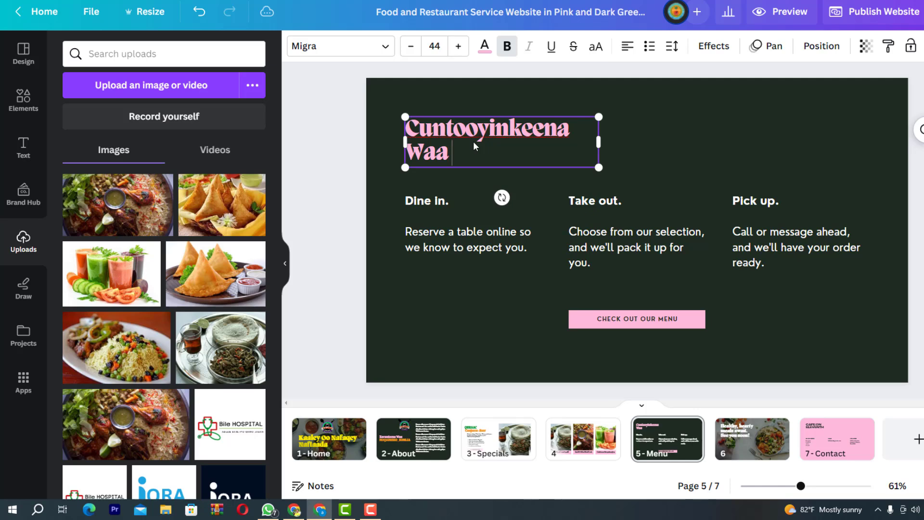
type(" Rabita")
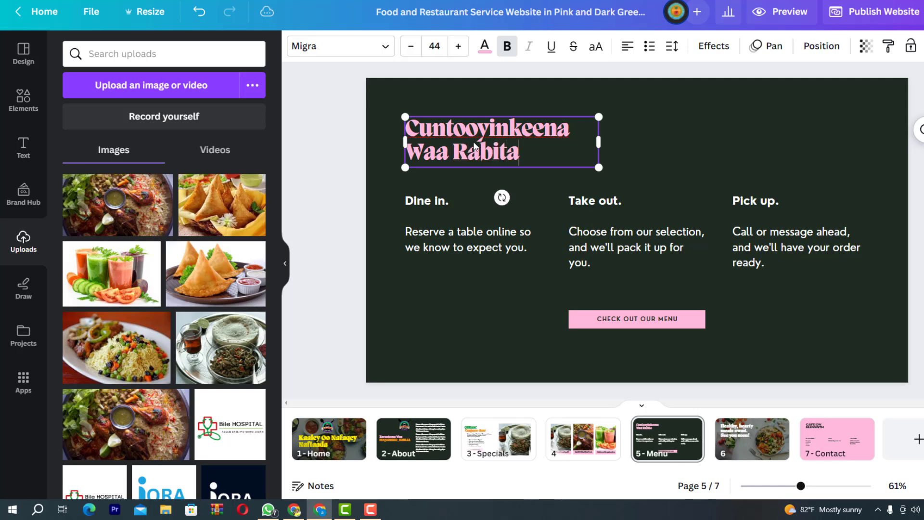
type("ankaa")
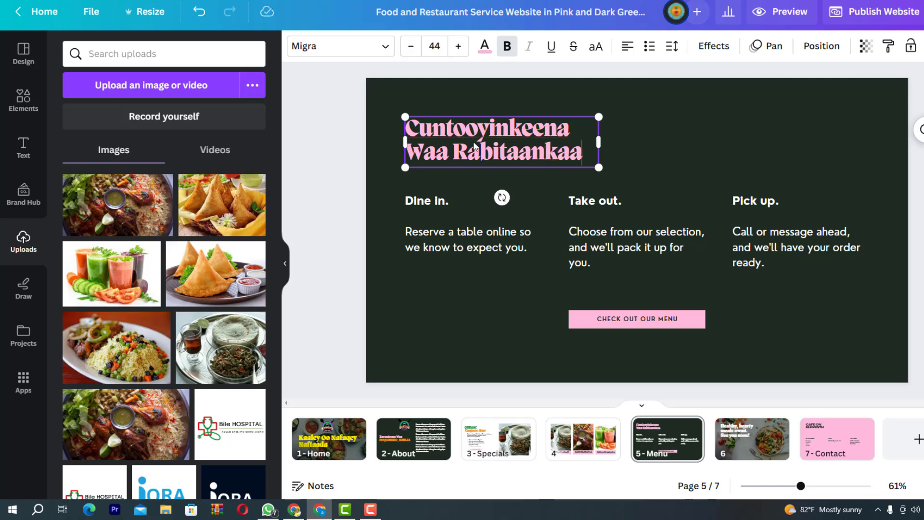
type("ga")
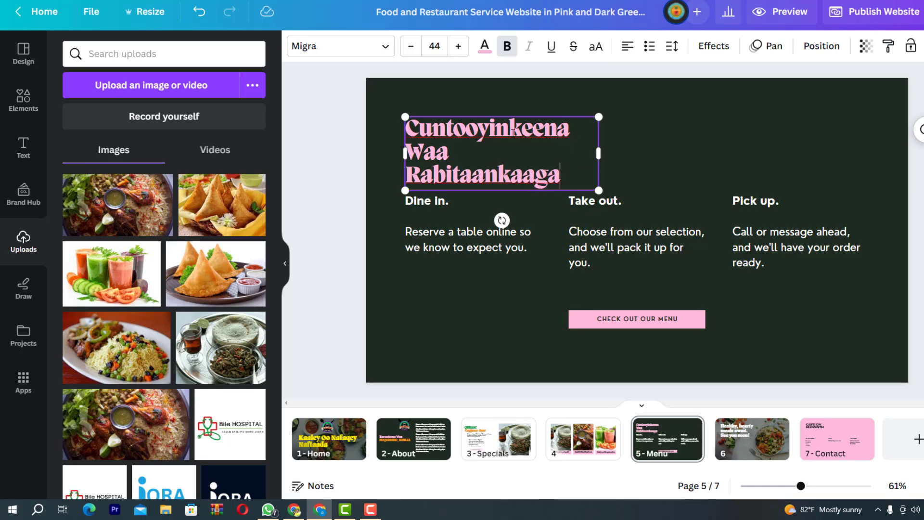
left_click_drag(598, 154, 634, 144)
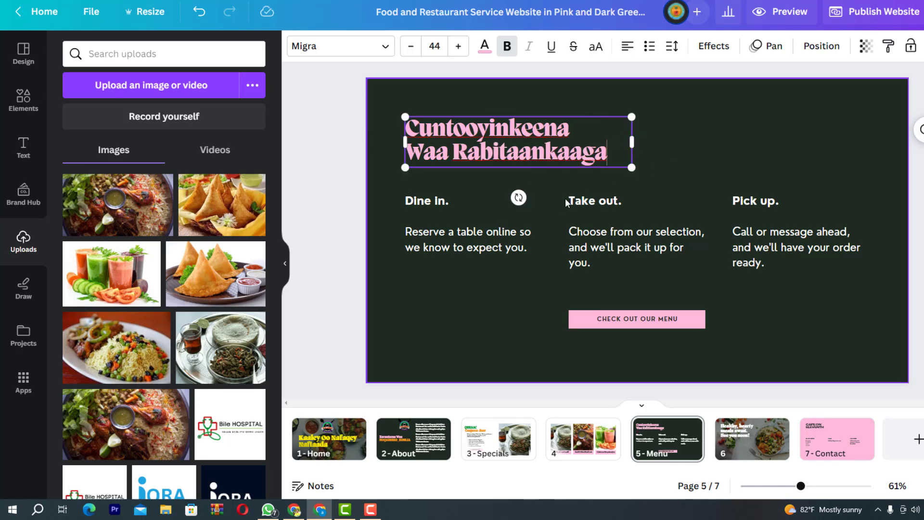
Colour the page 5 Cuntooyinkeena heading text yellow #ffee00
left_click(815, 319)
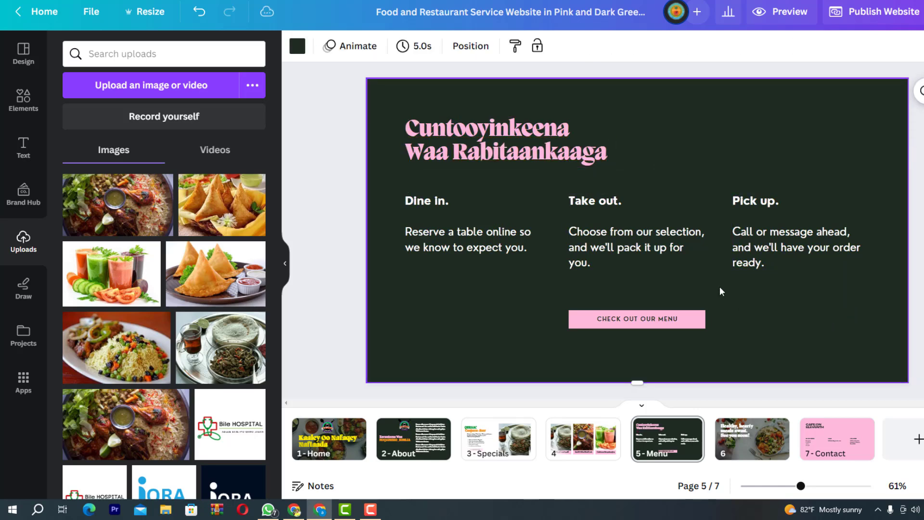
left_click(580, 144)
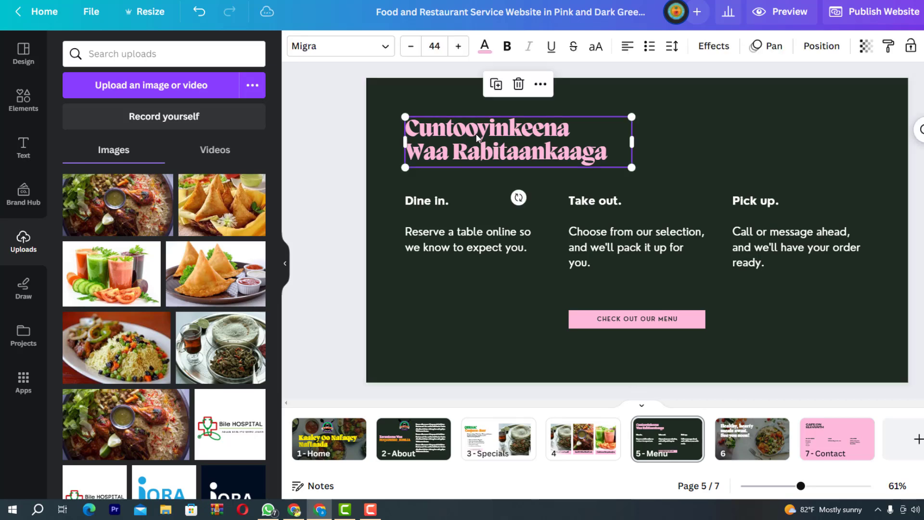
left_click(486, 46)
left_click(248, 165)
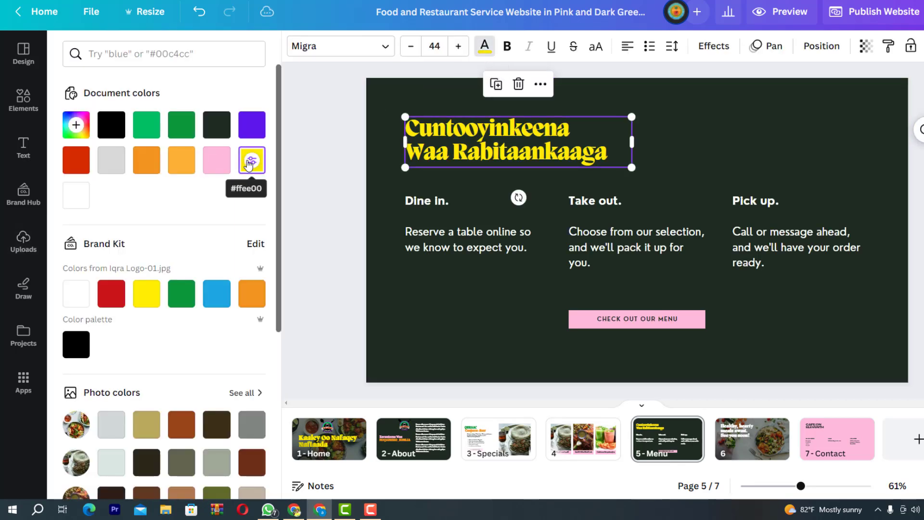
key("Escape")
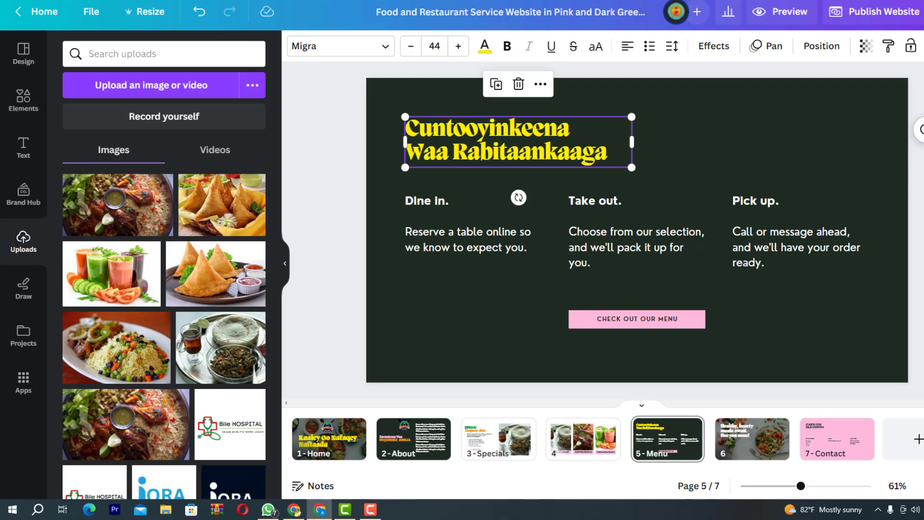
key("Escape")
left_click(446, 133)
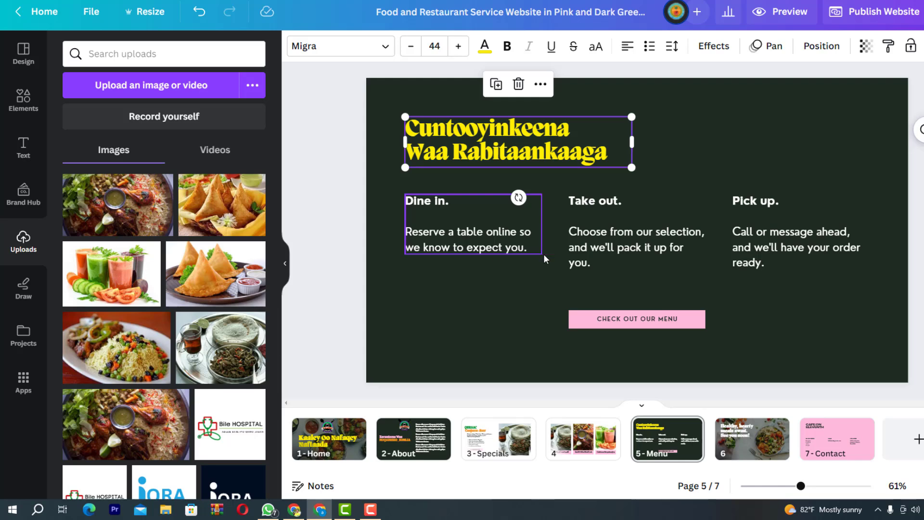
left_click(790, 337)
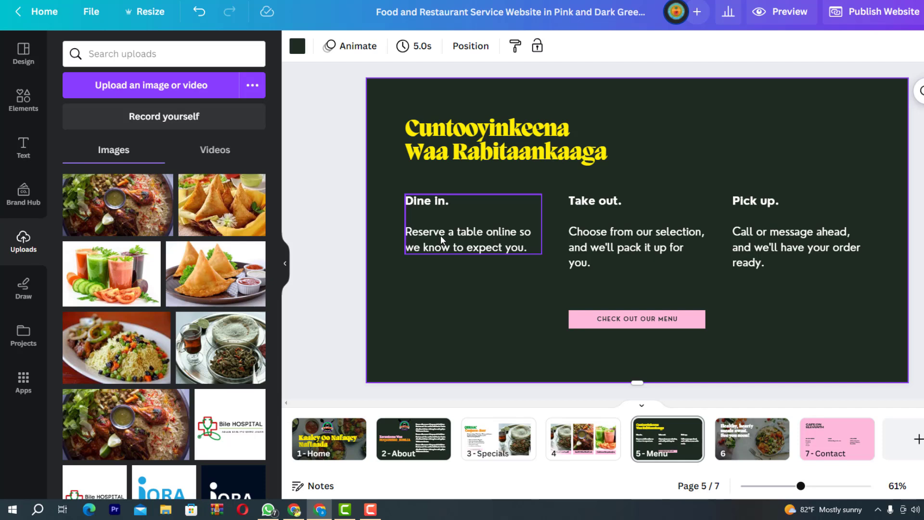
Replace 'Dine in.' with 'Ku Dalbo Online', enlarge it to about 28 and move it lower
double_click(441, 235)
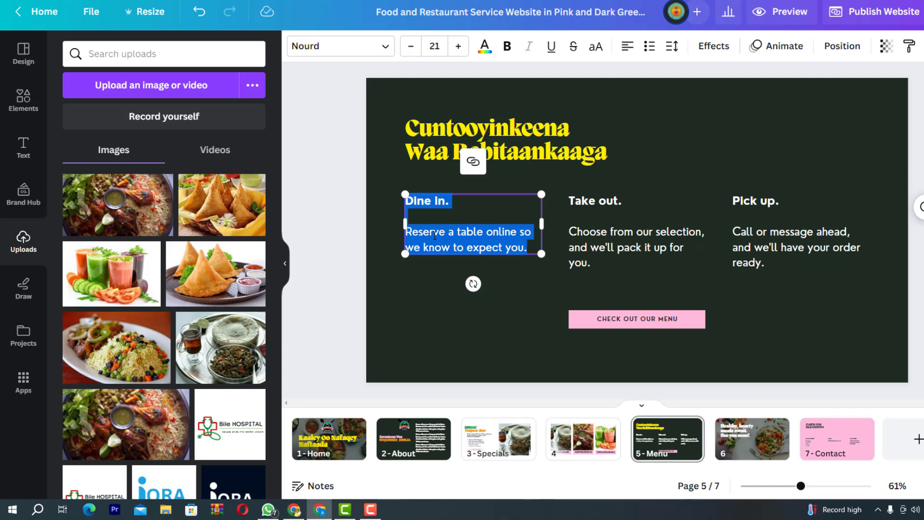
type("Ku Da")
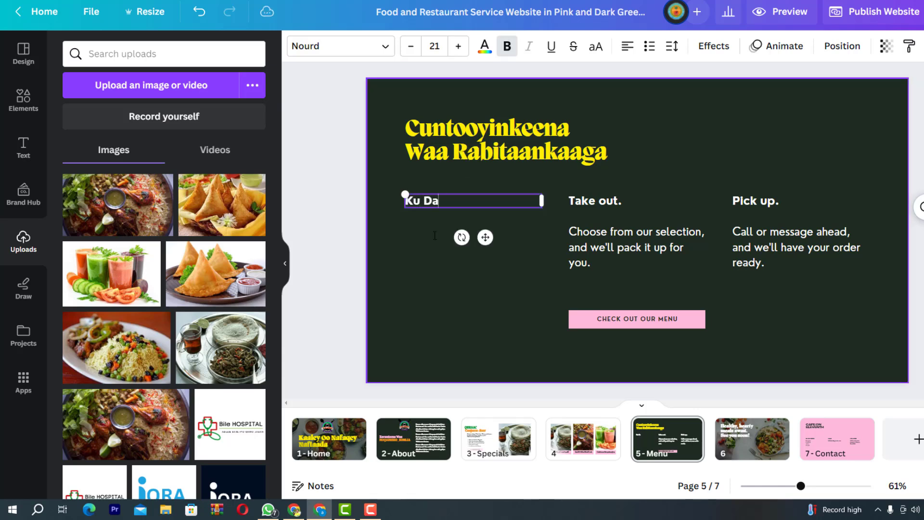
type("lbo Online")
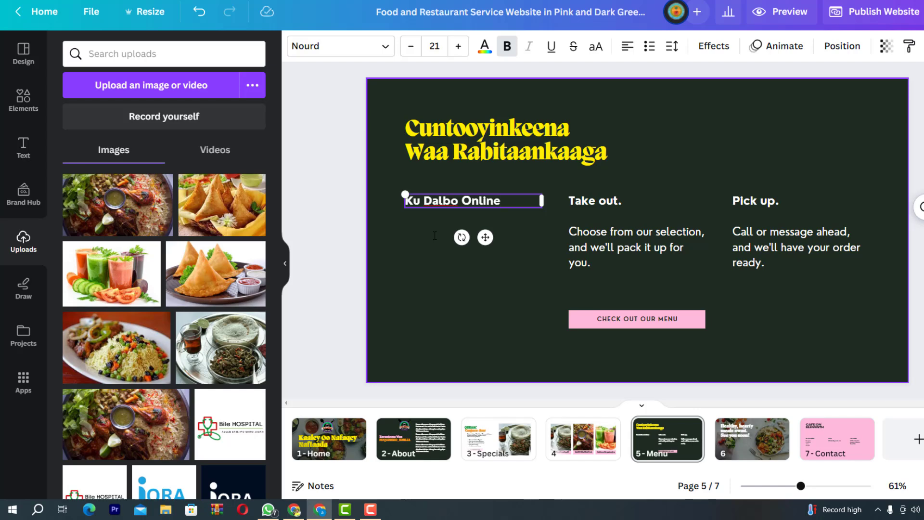
left_click_drag(405, 194, 357, 189)
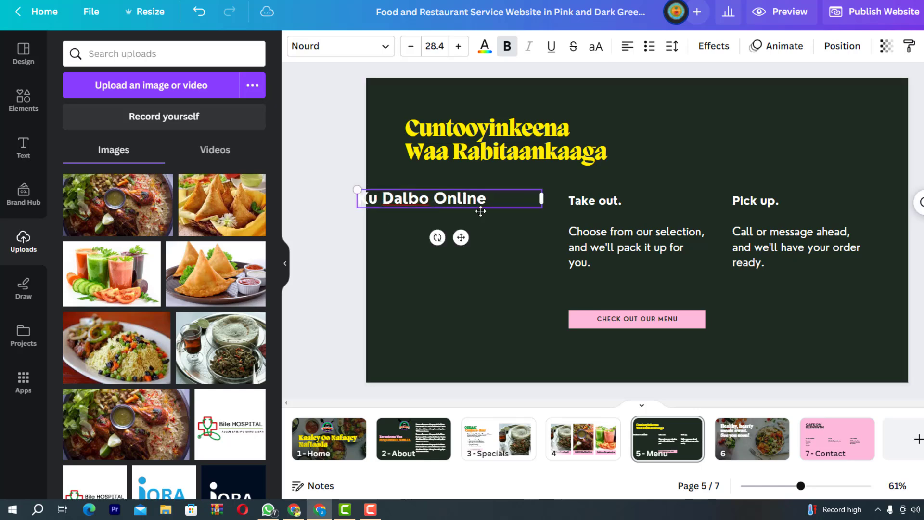
left_click_drag(449, 203, 467, 241)
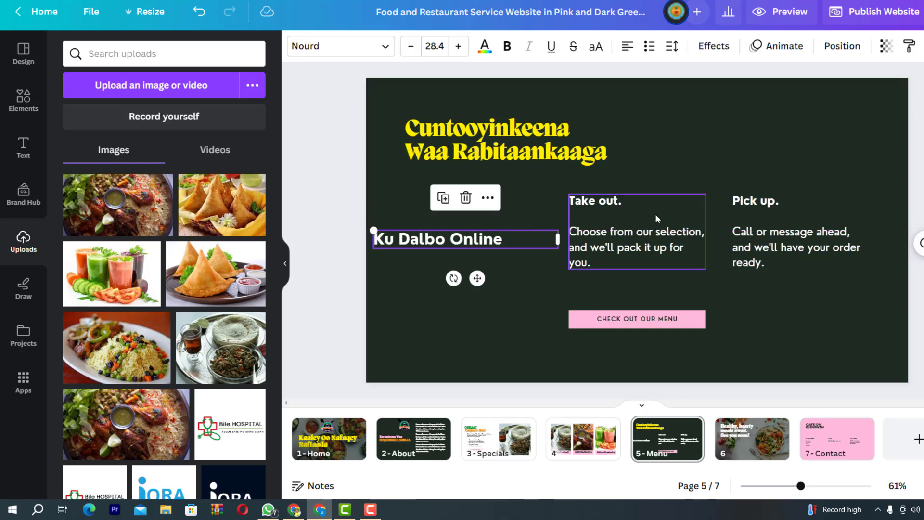
left_click(637, 236)
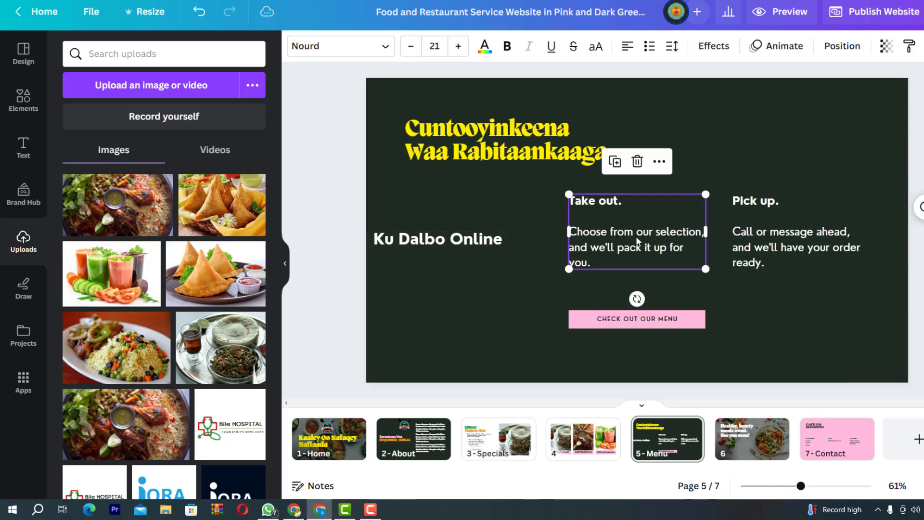
Retype 'Take out.' as 'Xulo Cuntooyinla aad ka heshey' level with Ku Dalbo Online; nudge Pick up. lower
double_click(596, 256)
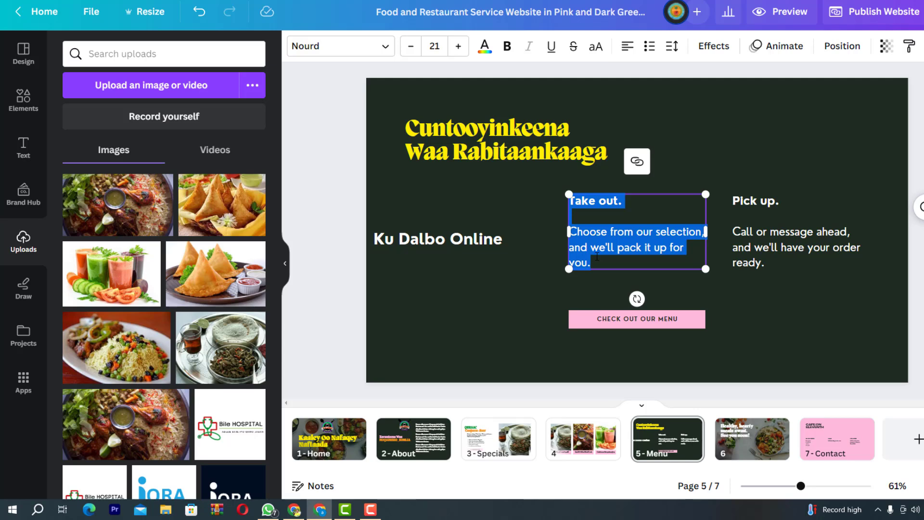
type("xu")
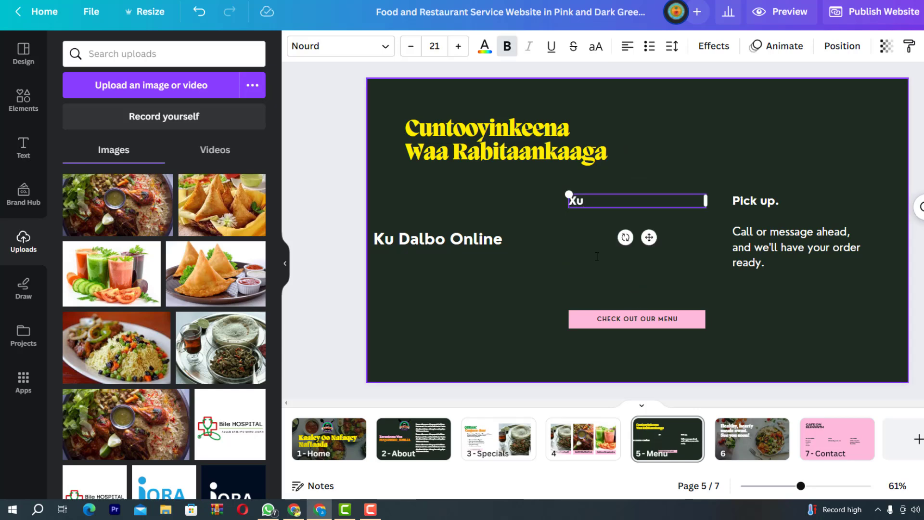
type("lo Cuntooyinl")
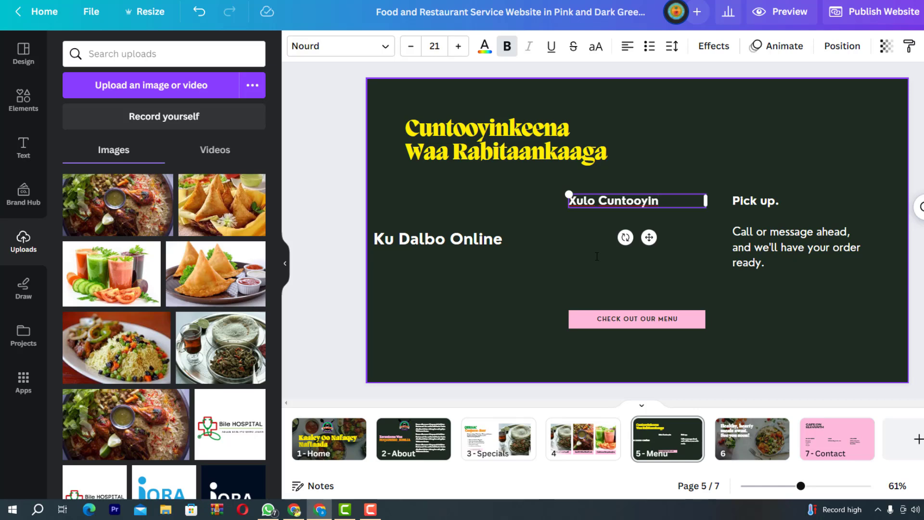
key("BackSpace")
key("BackSpace")
type("inla aad ka")
type("heshey")
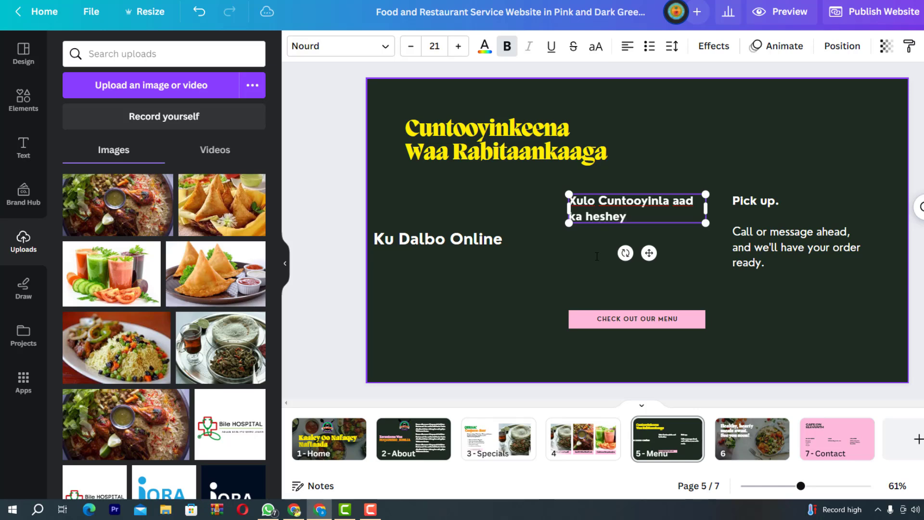
left_click(755, 318)
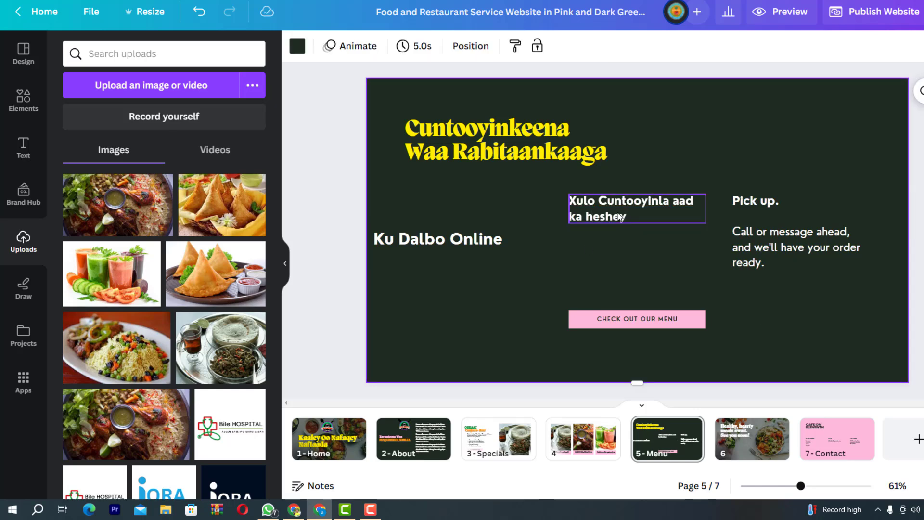
left_click_drag(617, 212, 614, 248)
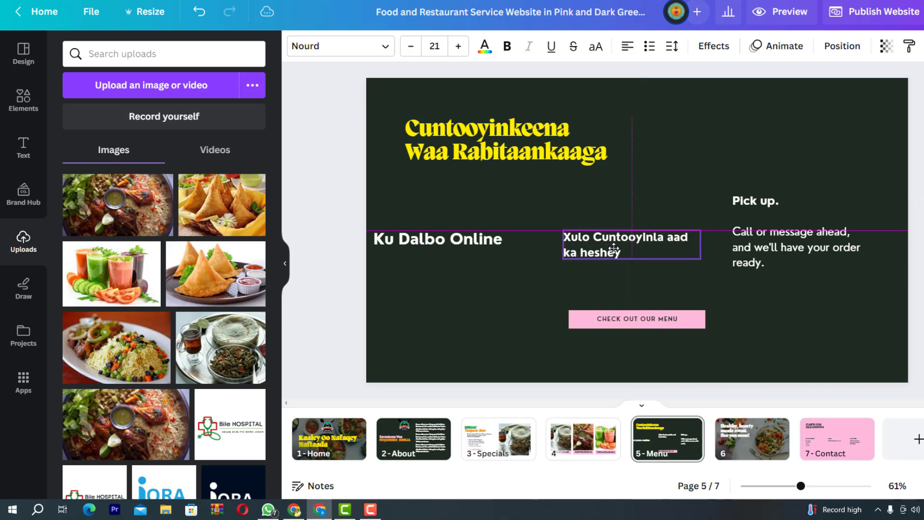
left_click(767, 209)
left_click_drag(776, 237, 776, 243)
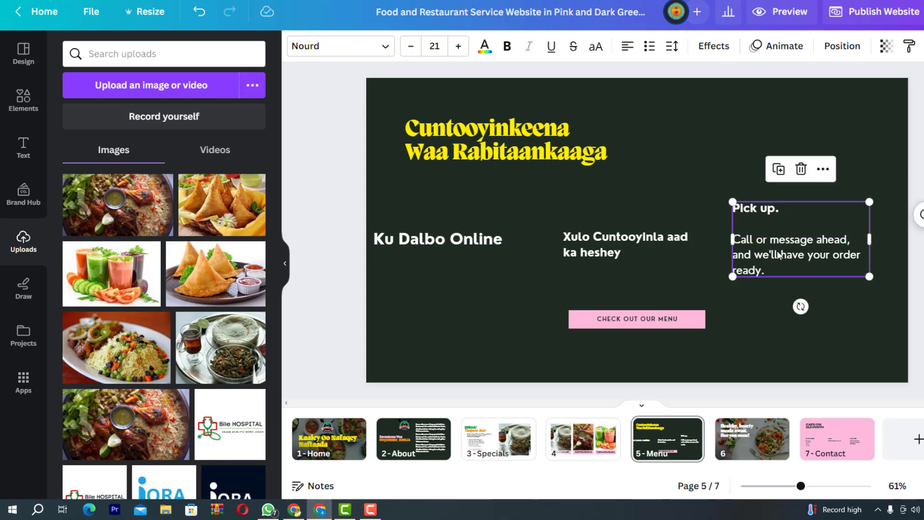
Replace 'Pick up.' with 'Kadib nala soo xidhiidh' and 'Adiga Oo soo Wacaya cinwaanadeena' on two lines
double_click(804, 255)
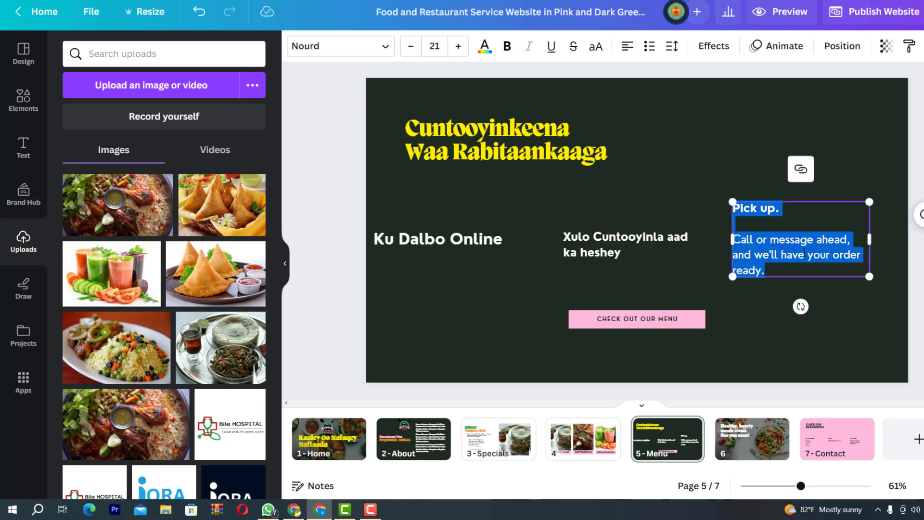
type("Ka")
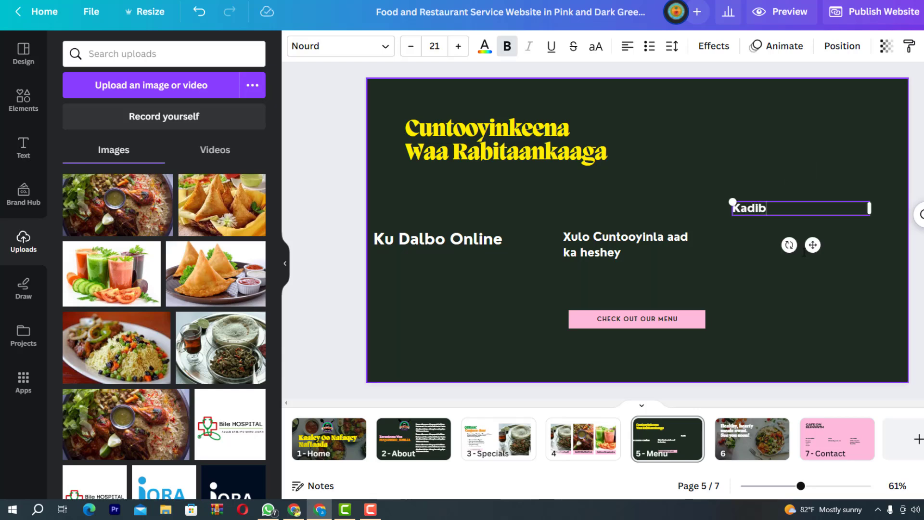
type("dib nala sloo")
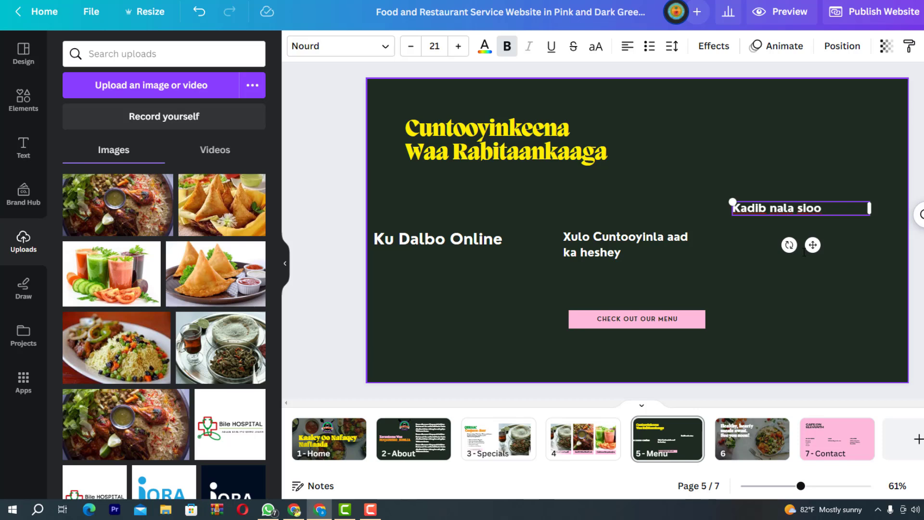
key("BackSpace")
key("BackSpace")
key("BackSpace")
type("oo xidhidh")
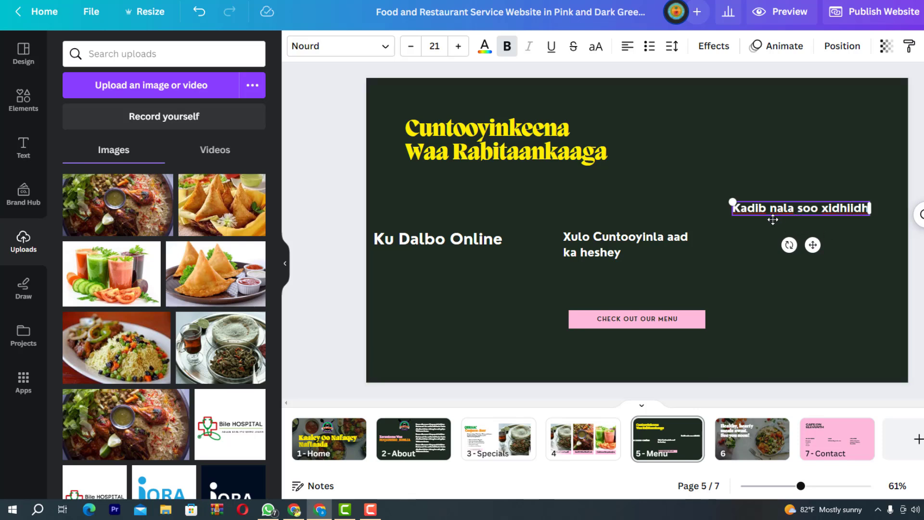
key("Return")
type("A")
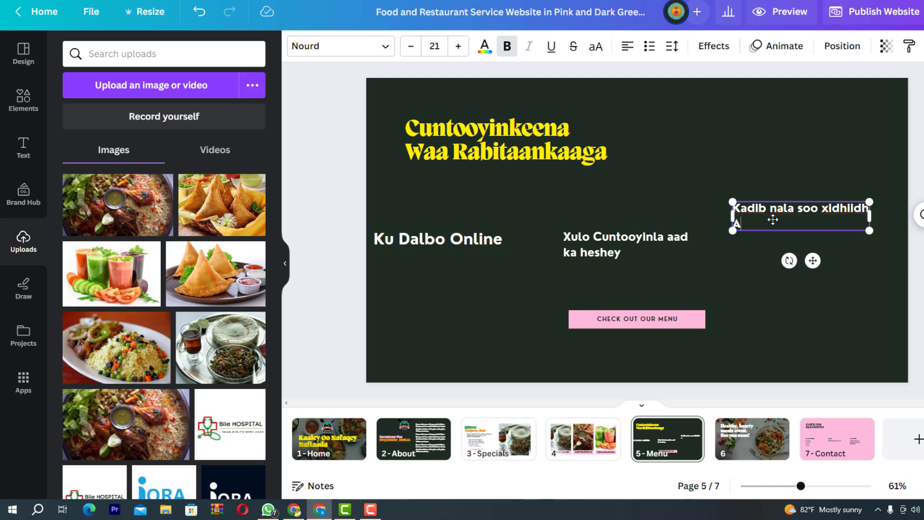
type("diga Oo soo ")
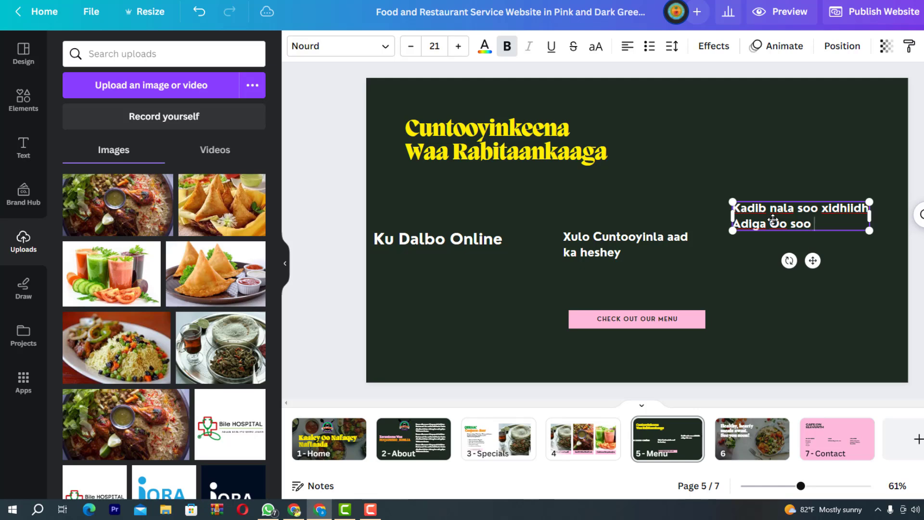
type("Wacaya cinwaa")
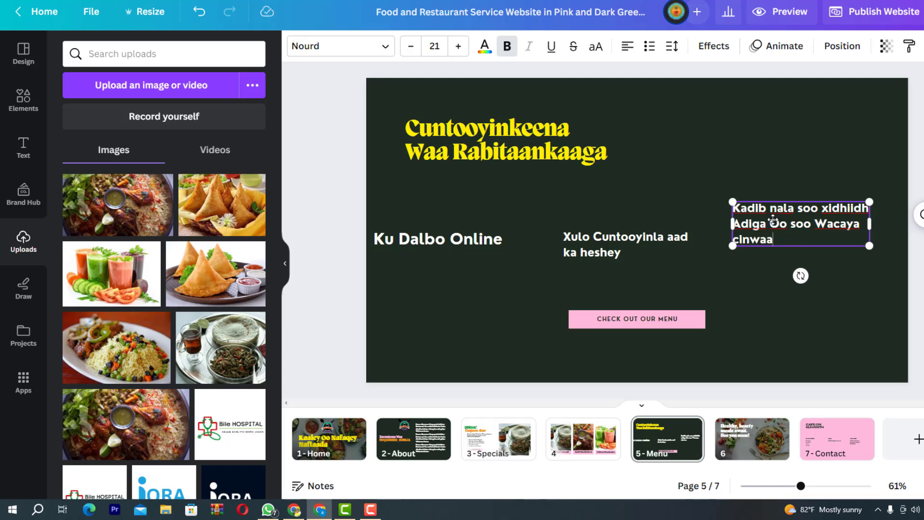
type("nadeena")
key("Escape")
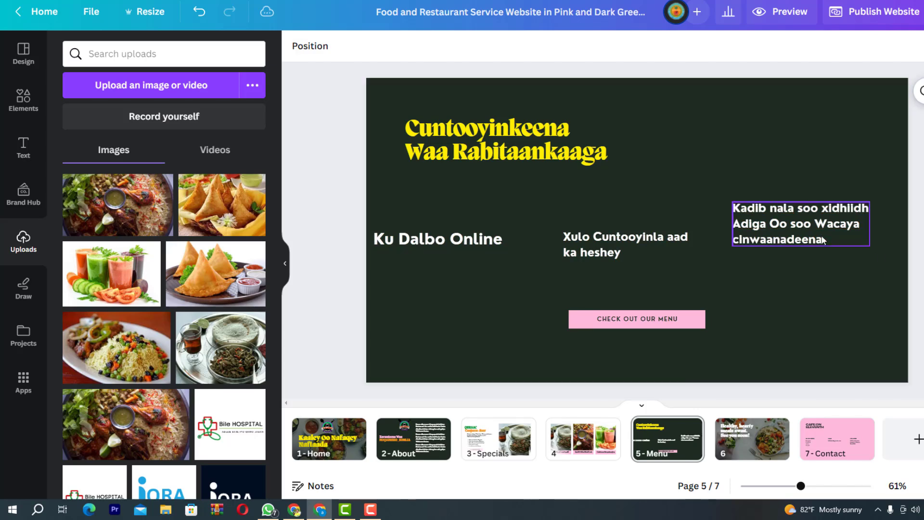
Drop the third step's text level with the others and shift the page 5 heading right toward centre
left_click_drag(821, 234, 822, 255)
left_click(917, 260)
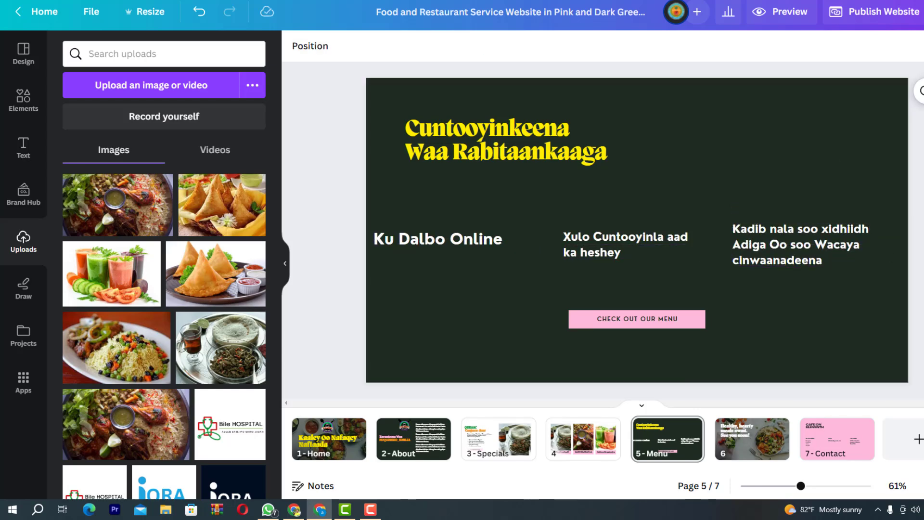
left_click_drag(479, 146, 604, 142)
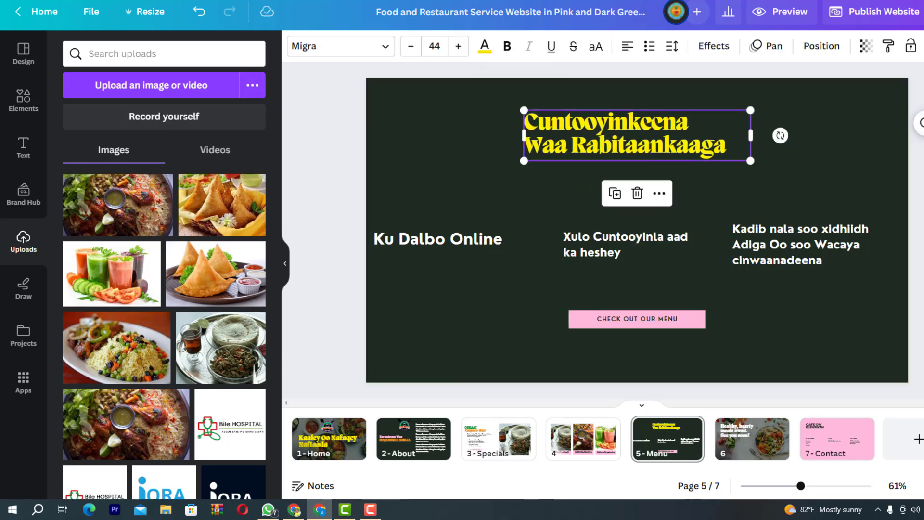
left_click(920, 159)
left_click(401, 95)
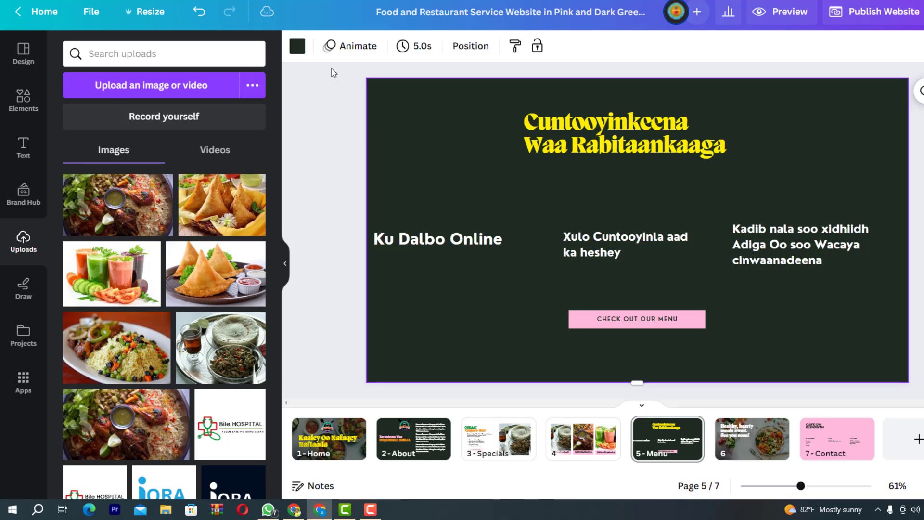
left_click(298, 46)
left_click(253, 162)
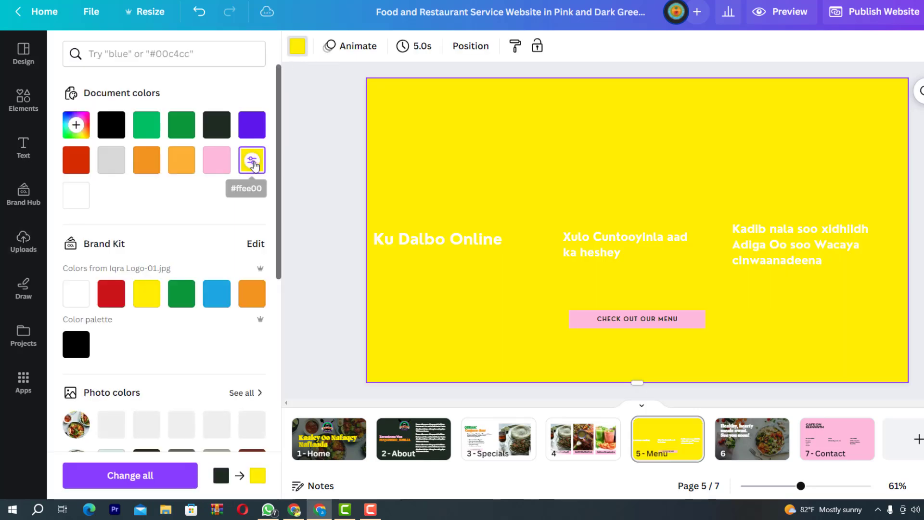
left_click(251, 295)
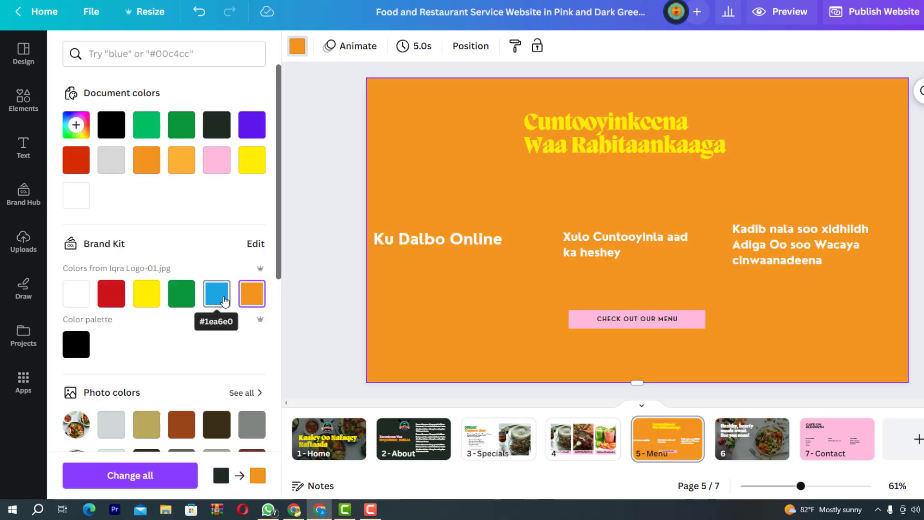
left_click(224, 301)
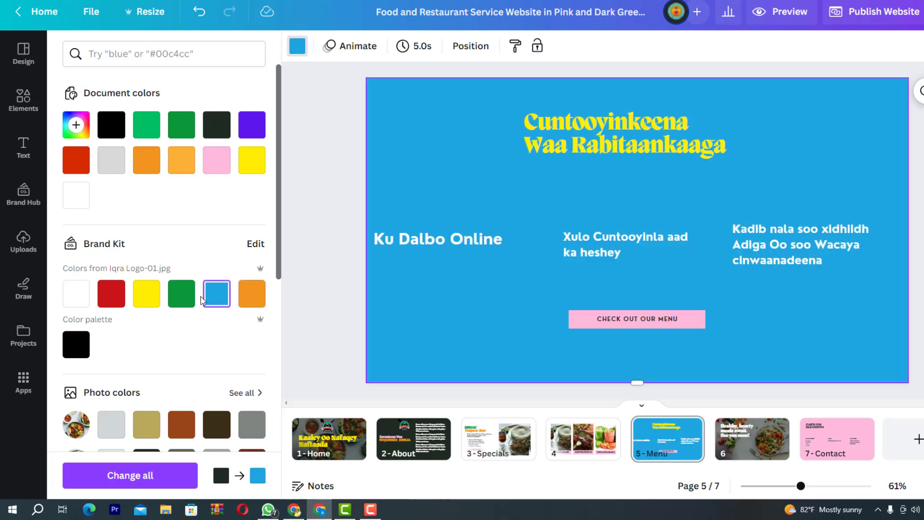
left_click(186, 299)
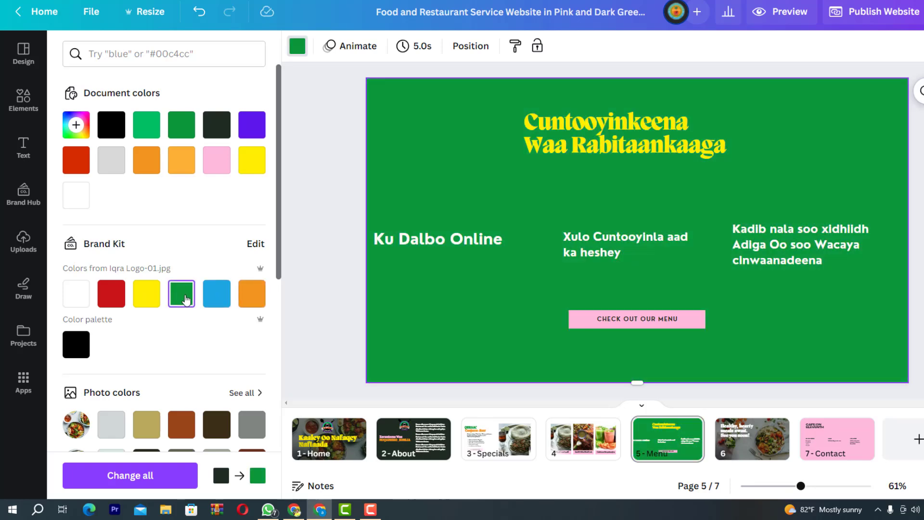
left_click(146, 301)
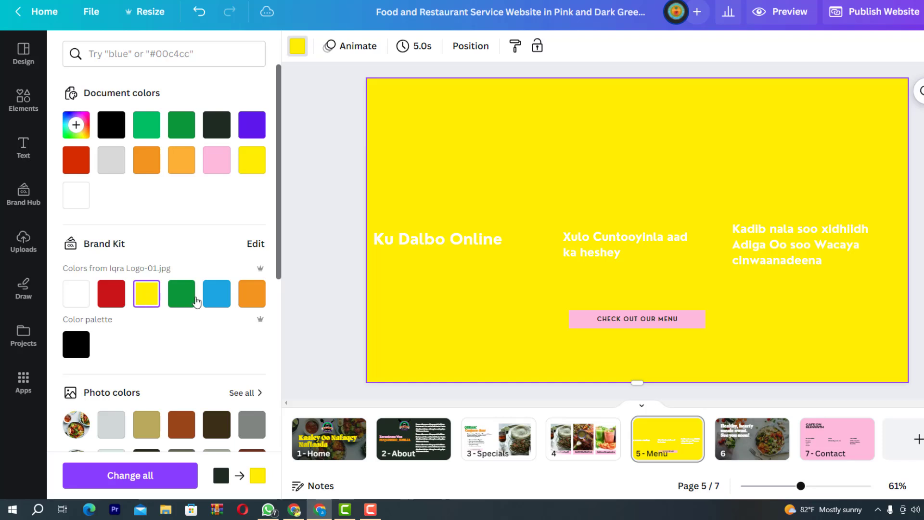
left_click(251, 296)
left_click(116, 164)
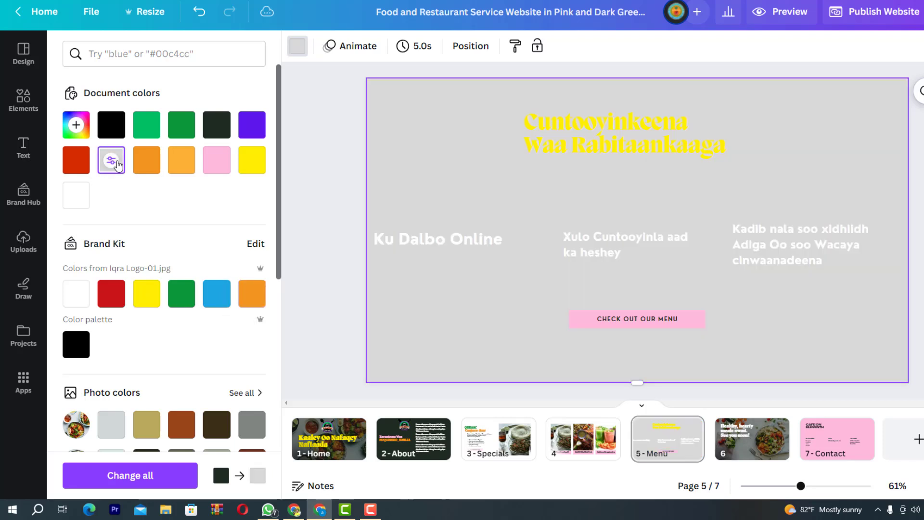
left_click(218, 166)
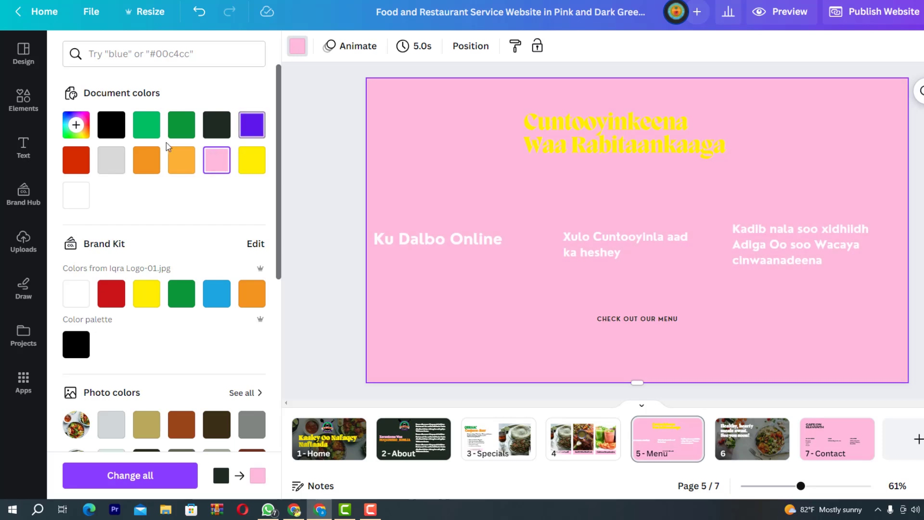
left_click(85, 197)
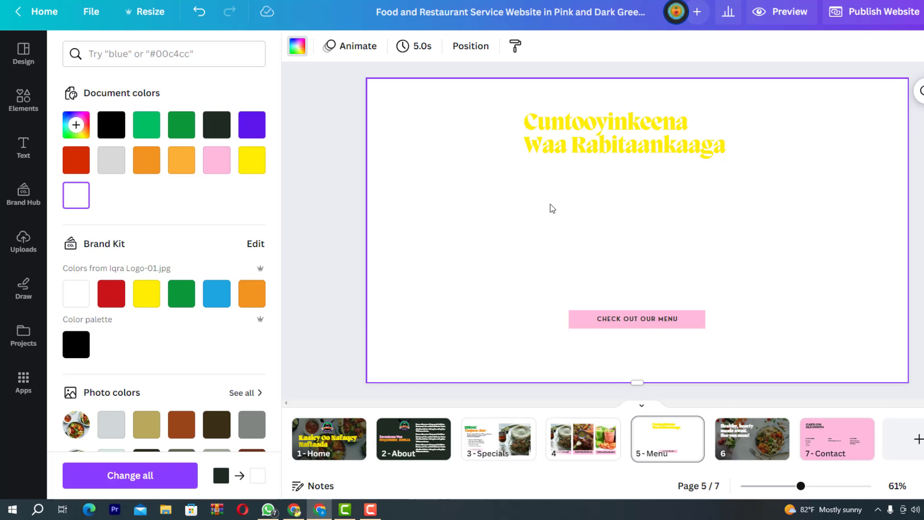
left_click(111, 426)
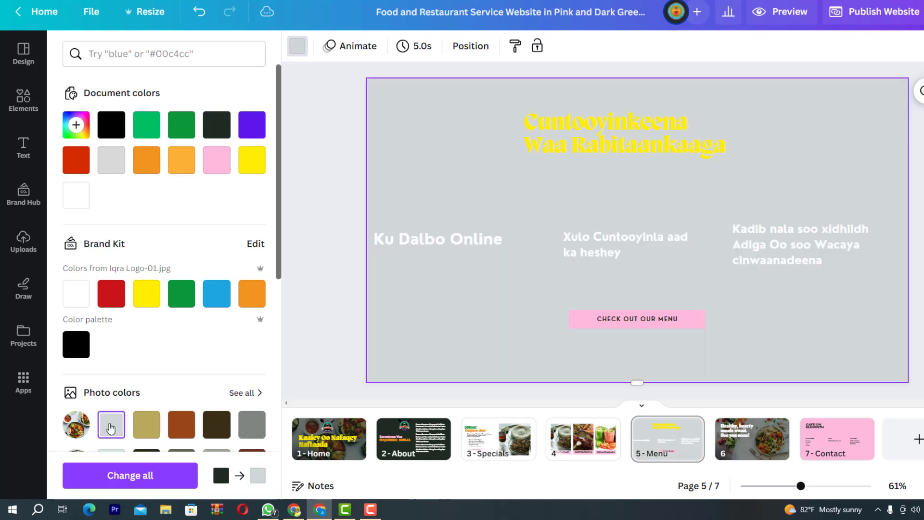
key("ctrl+z")
key("ctrl+z")
key("ctrl+z")
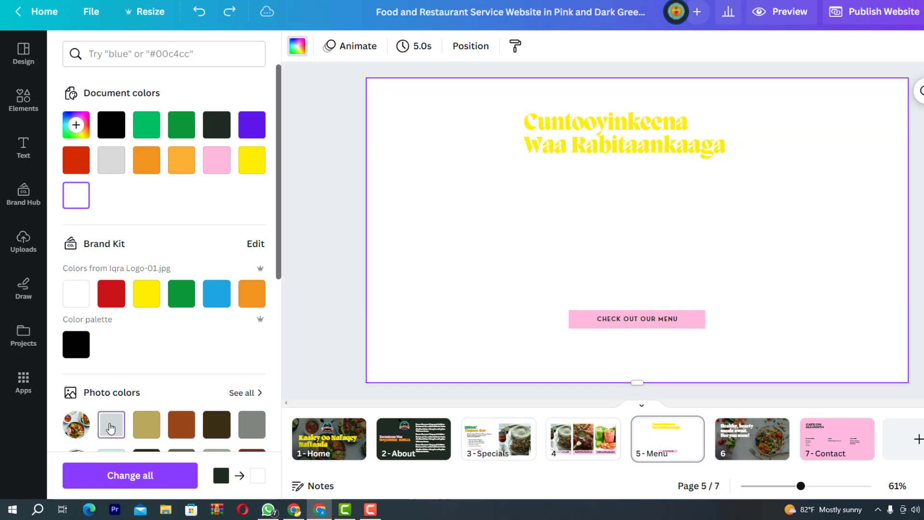
key("ctrl+z")
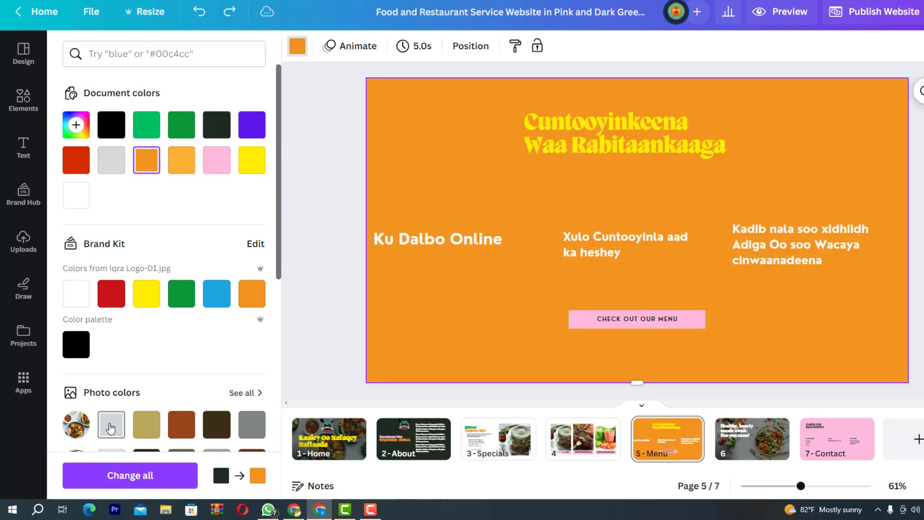
key("ctrl+z")
key("ctrl+z")
key("ctrl+z")
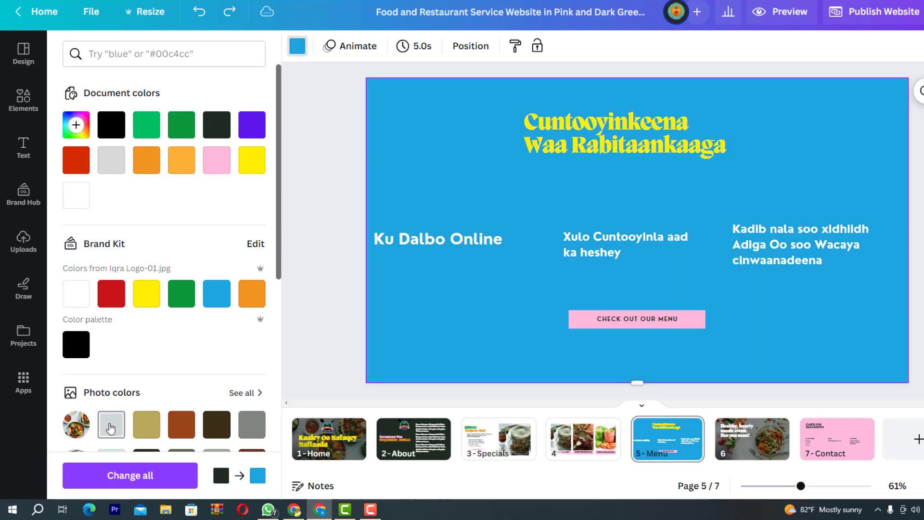
key("ctrl+z")
key("ctrl+z")
key("ctrl+z")
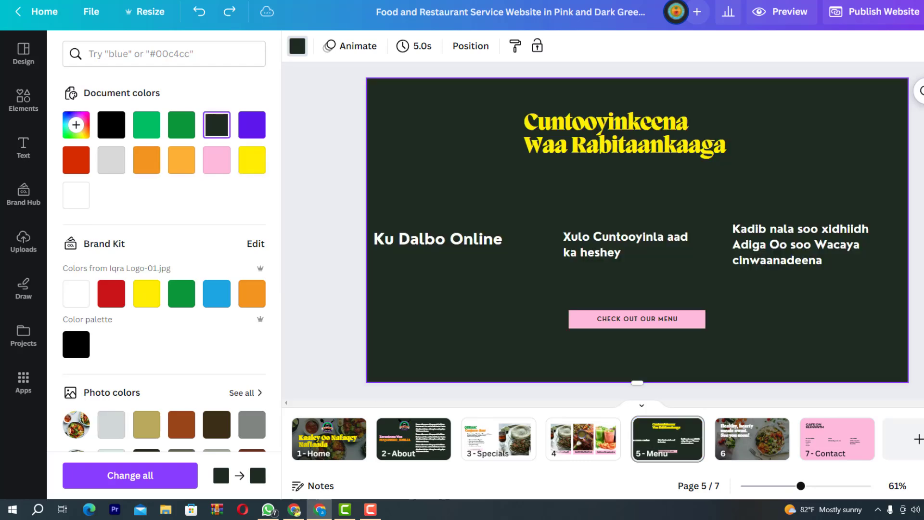
left_click(823, 332)
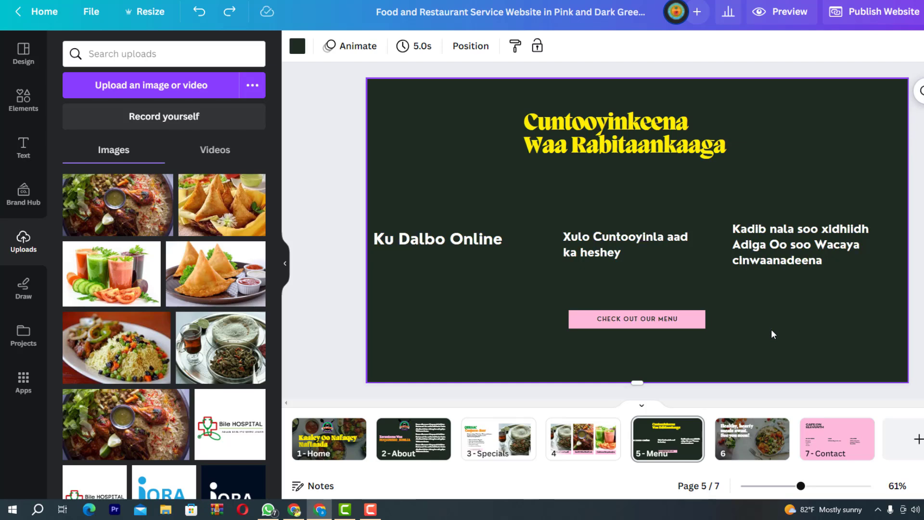
Swap page 6's background for the uploaded food-bowls photo and reposition it within the crop
left_click(754, 453)
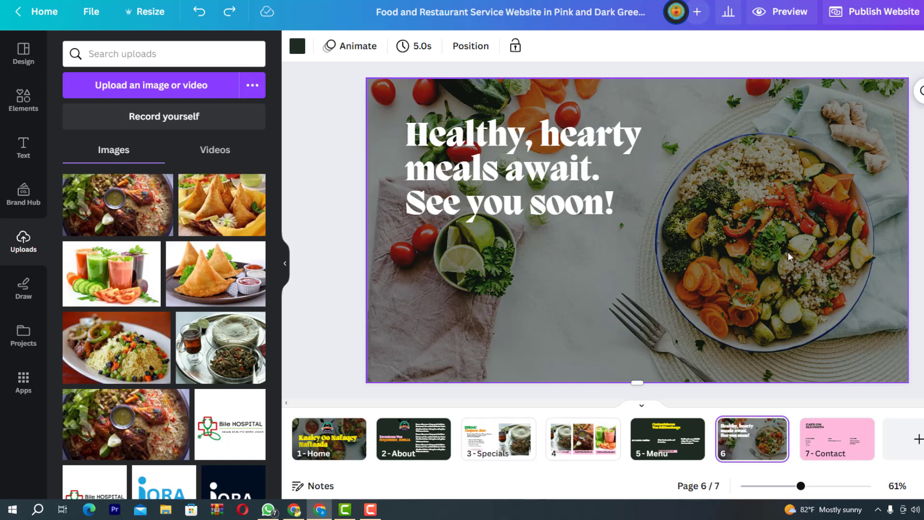
left_click(784, 238)
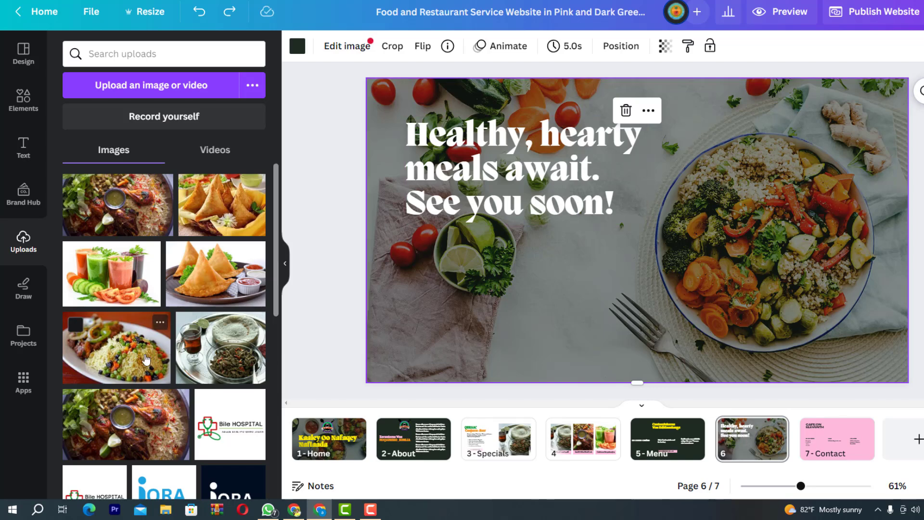
scroll(147, 360, "down", 10)
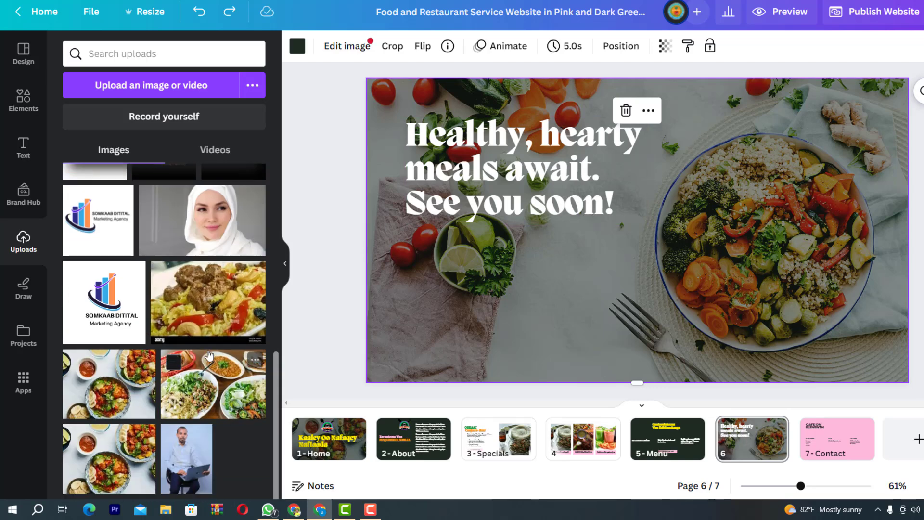
left_click_drag(206, 328, 395, 151)
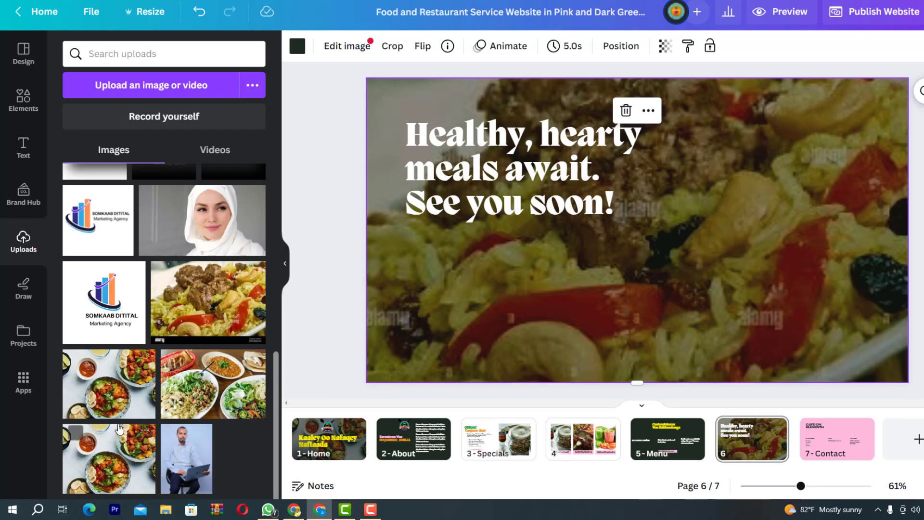
left_click_drag(109, 461, 411, 158)
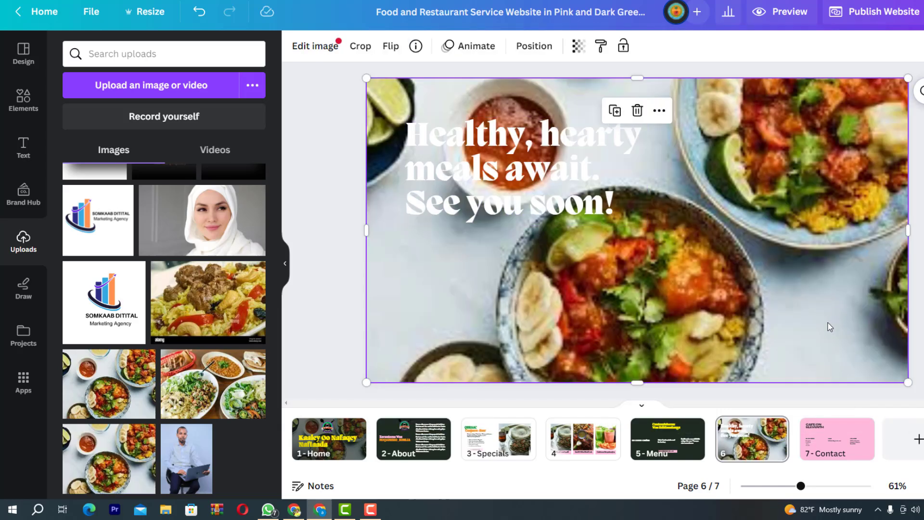
double_click(828, 324)
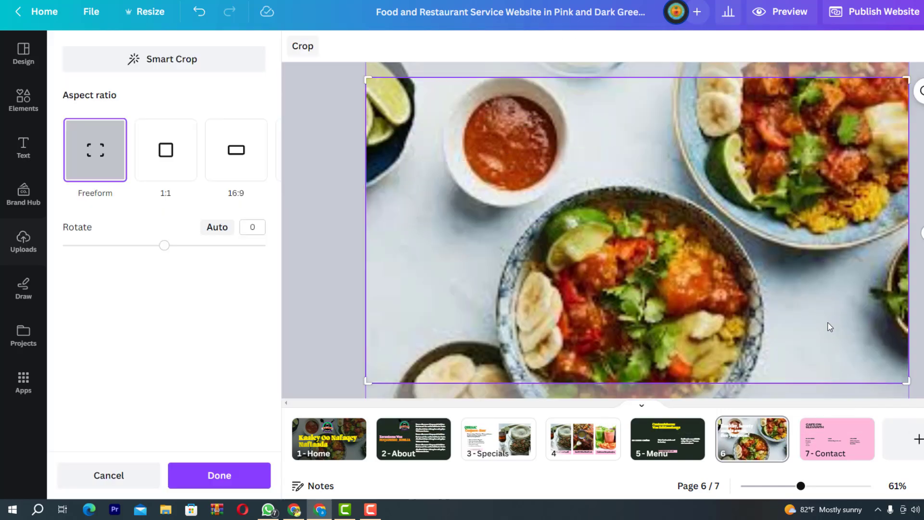
left_click_drag(828, 323, 730, 374)
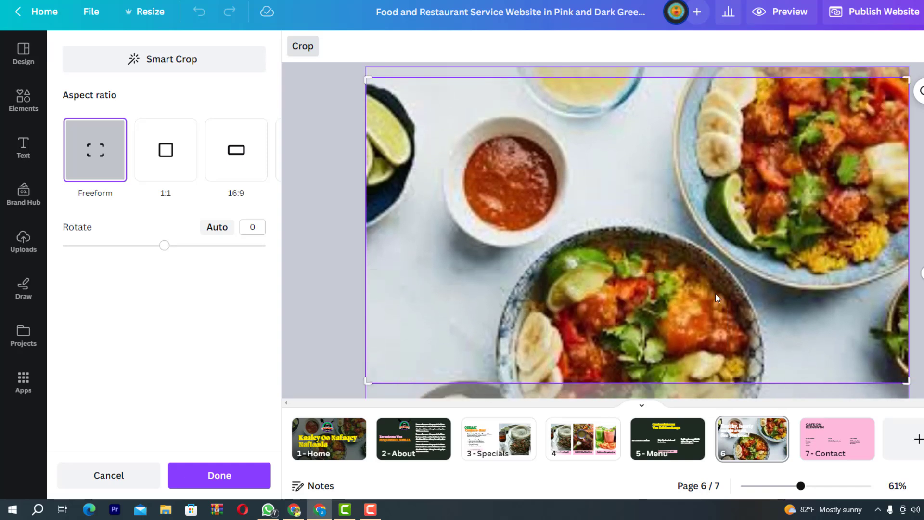
key("Return")
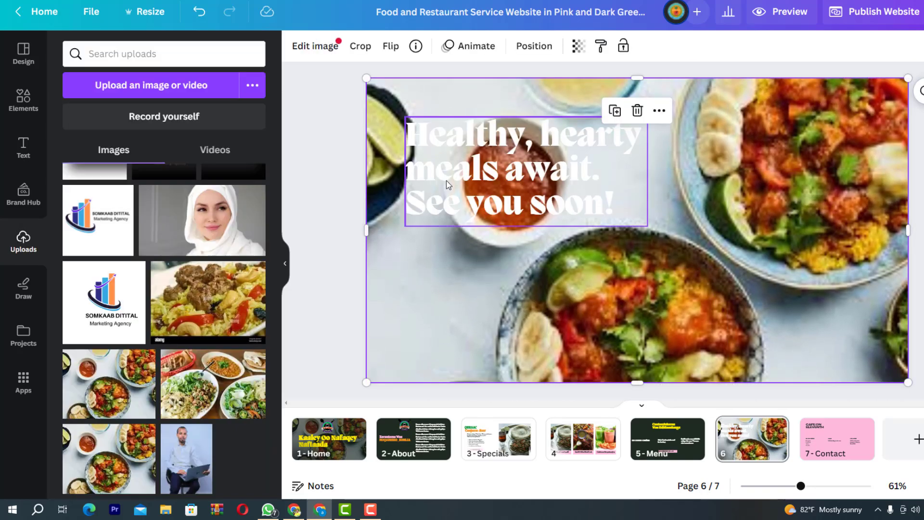
Try orange and yellow on the 'Healthy, hearty meals await' heading, shift it right, and finish with blue
left_click(454, 182)
left_click(482, 48)
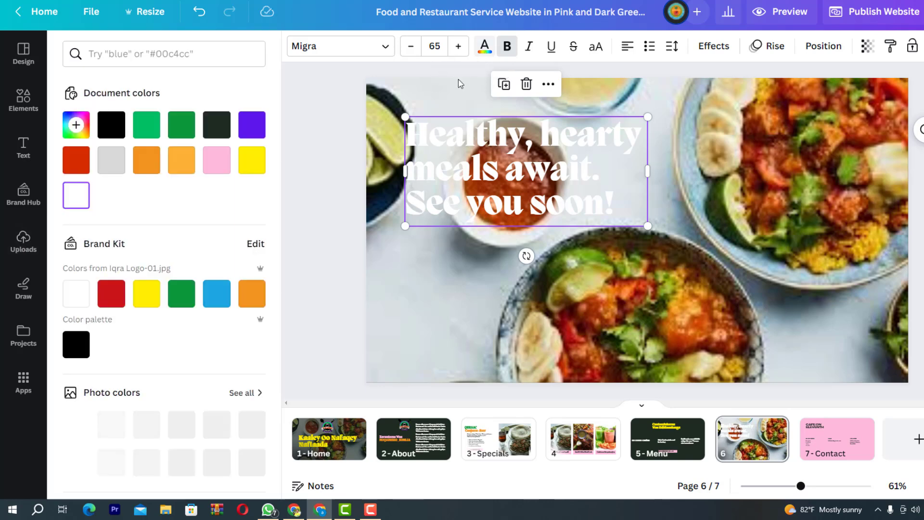
left_click(252, 293)
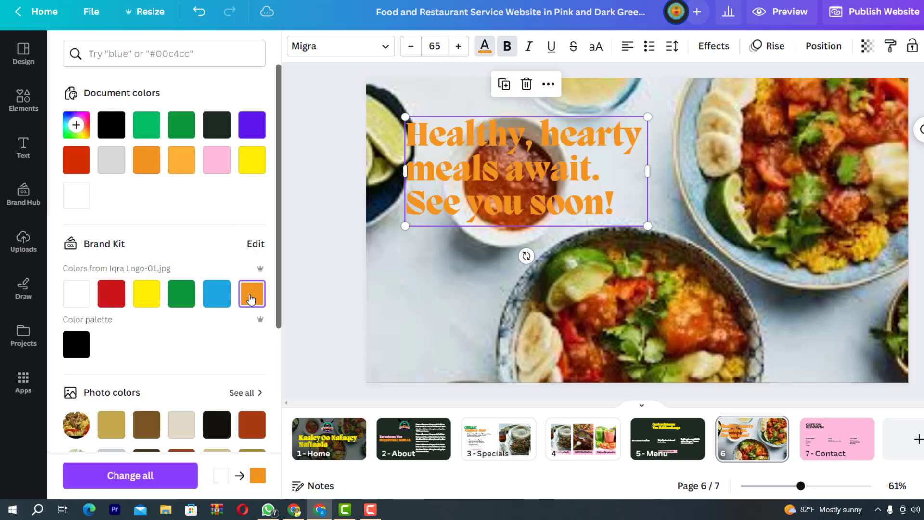
left_click(140, 303)
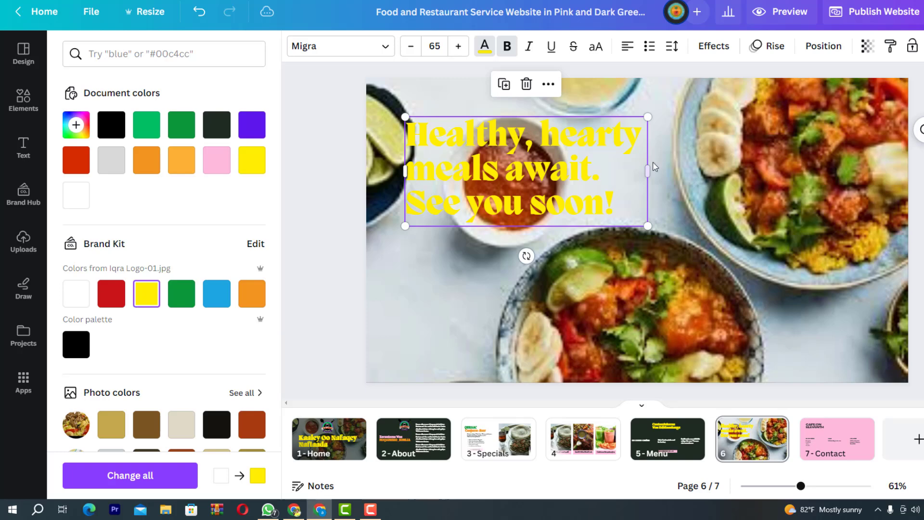
left_click_drag(606, 191, 652, 196)
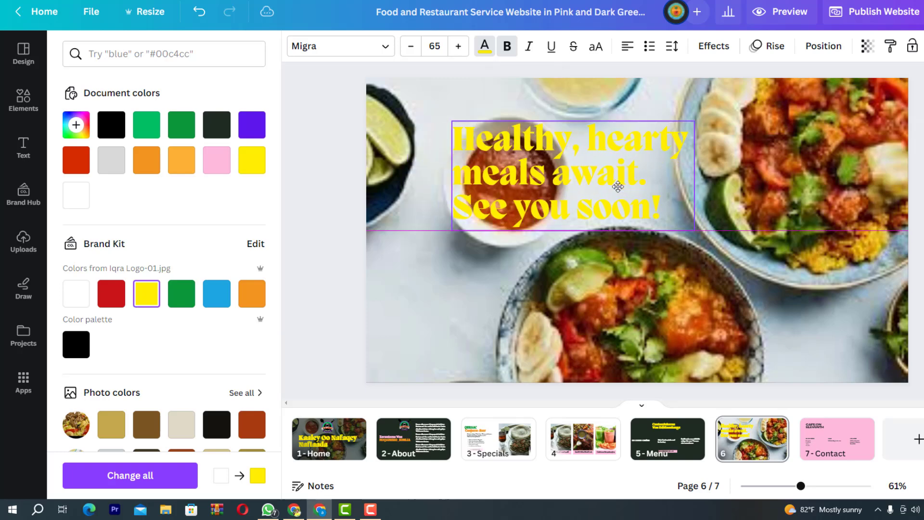
left_click(256, 297)
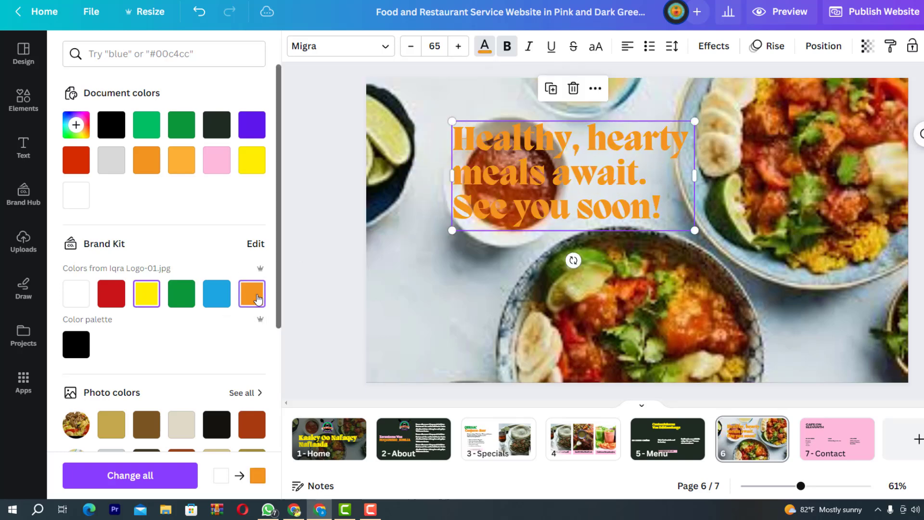
left_click(217, 294)
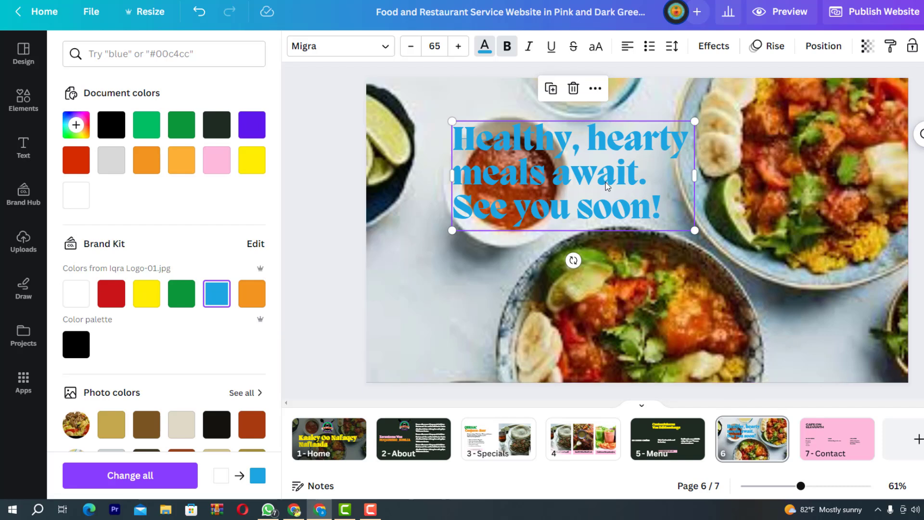
Retype the blue page 6 heading as 'Halkaani K adabo Cunto Dhadhan leh oo Macaan', widened to two lines
double_click(646, 210)
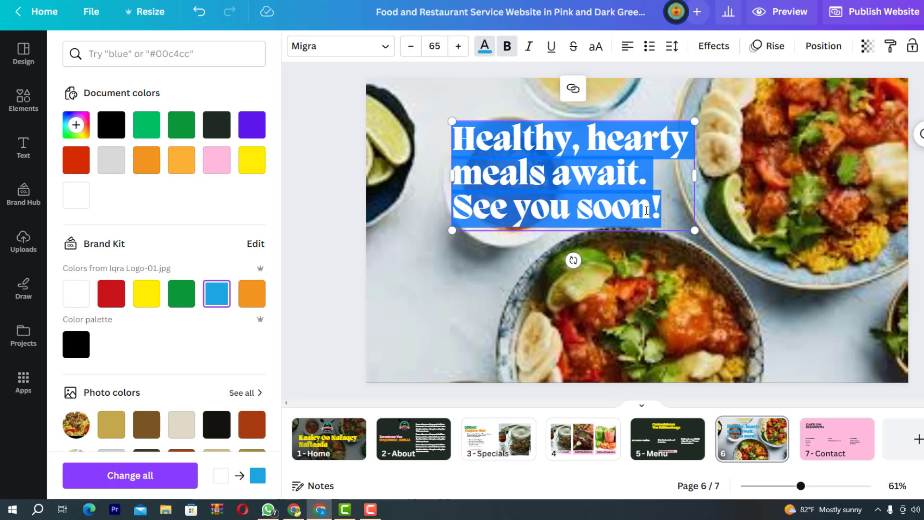
type("Halkaan")
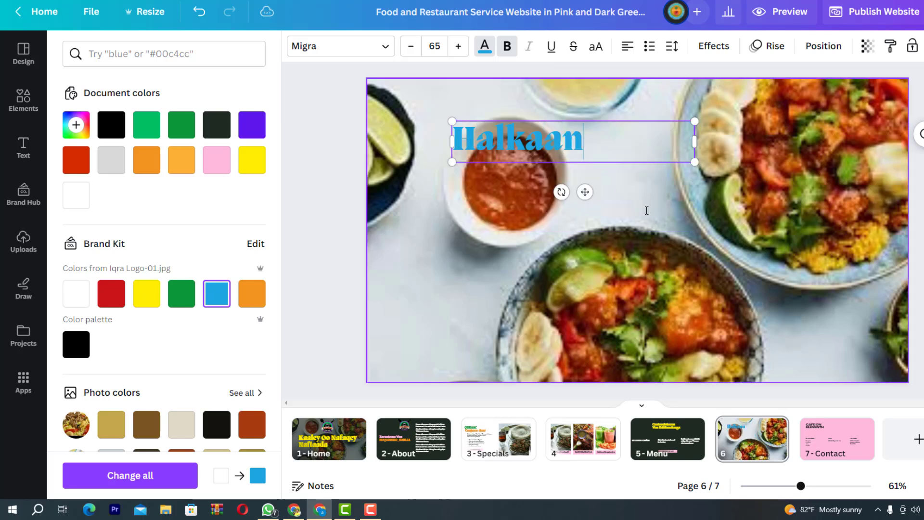
type("i K")
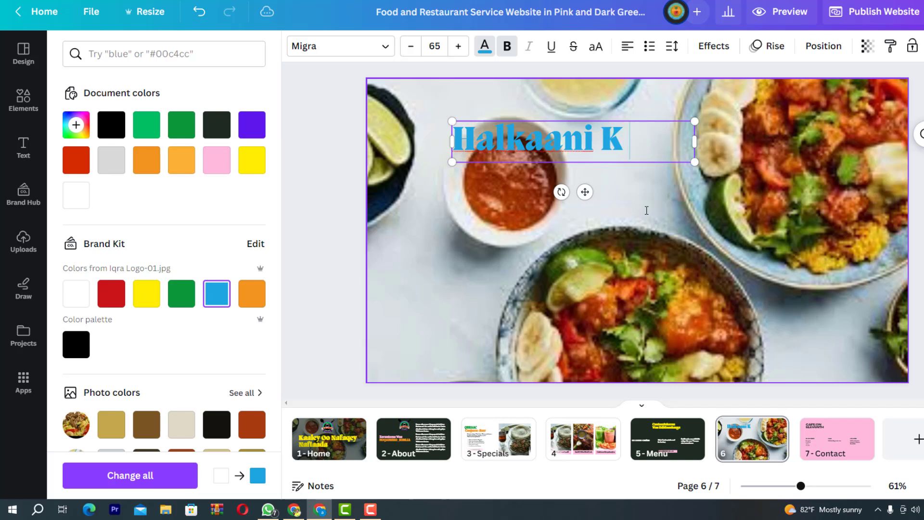
type(" adabo")
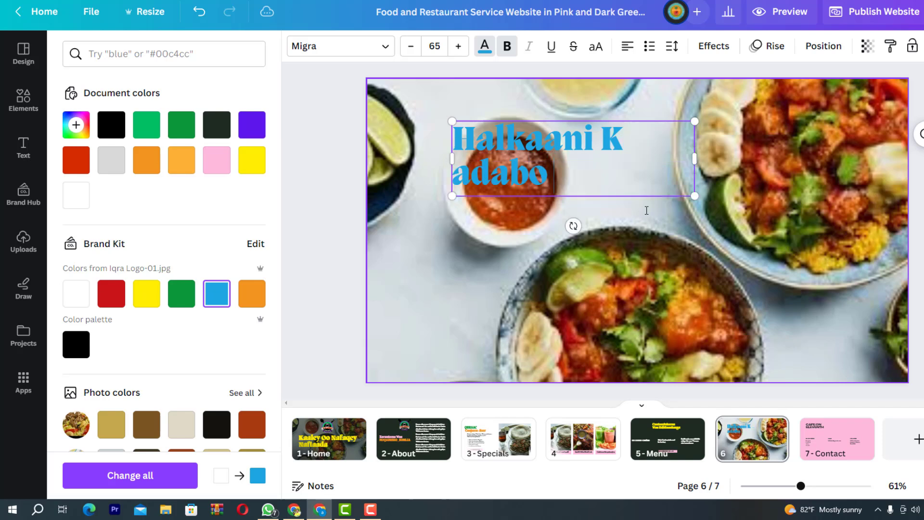
type(" Cu")
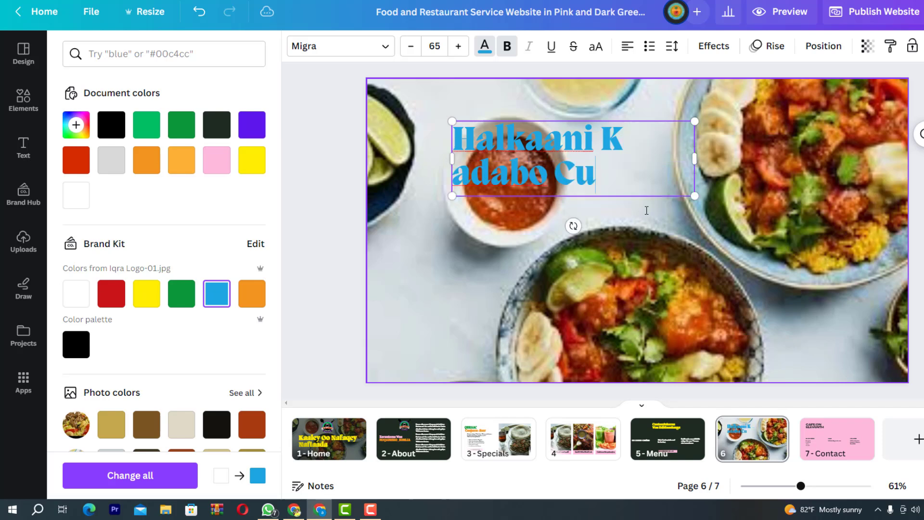
type("nto")
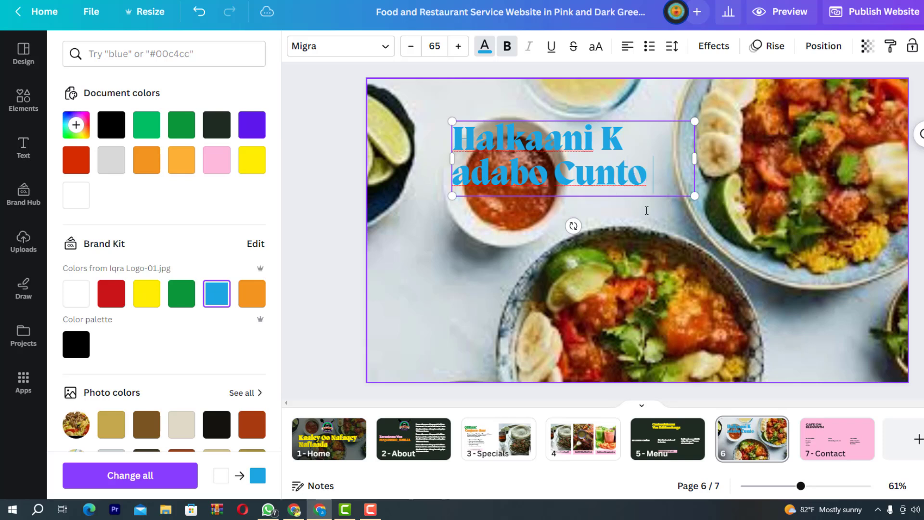
type(" Dha")
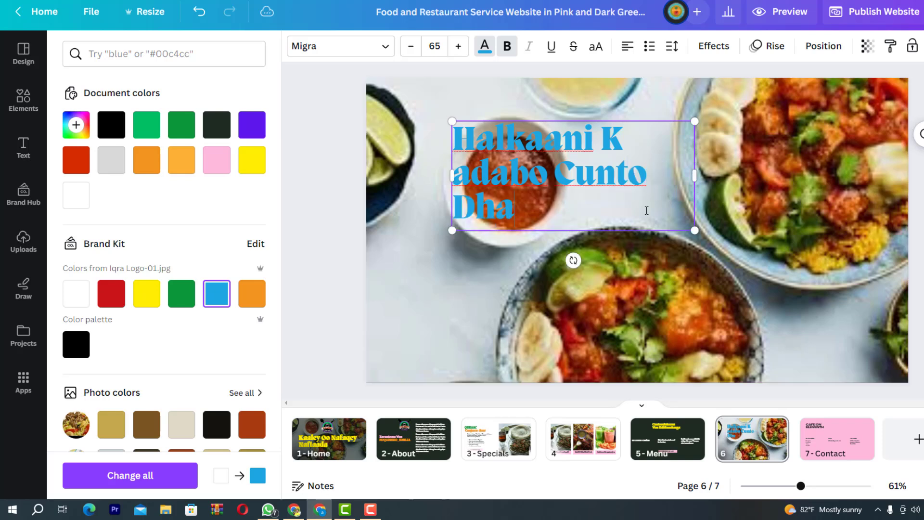
type("dgha")
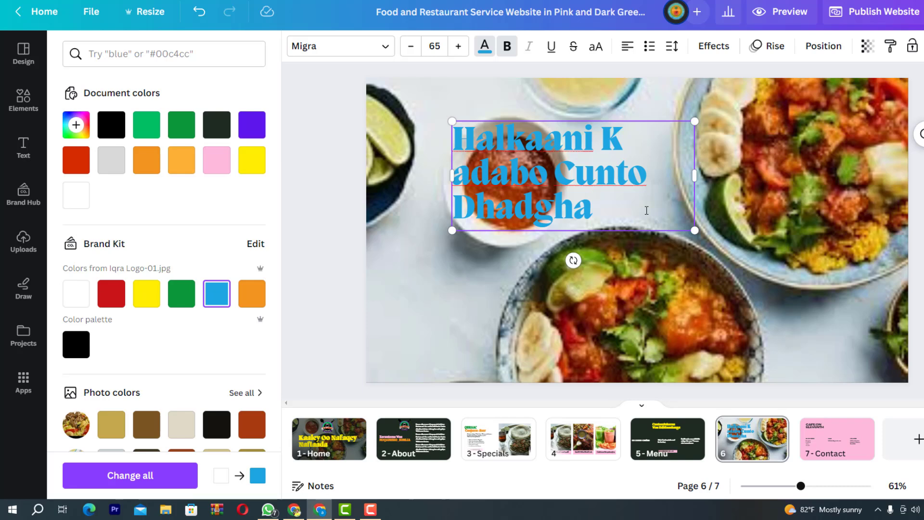
key("BackSpace")
key("BackSpace")
key("BackSpace")
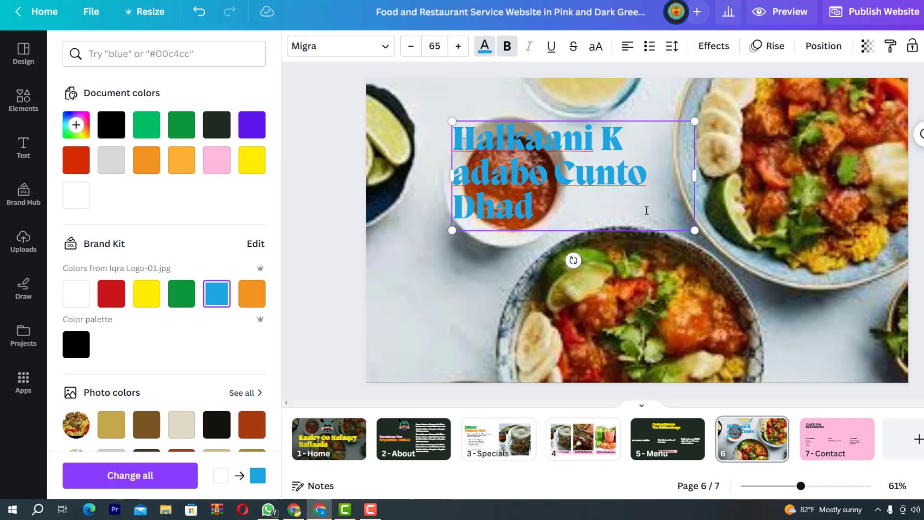
type("han leh")
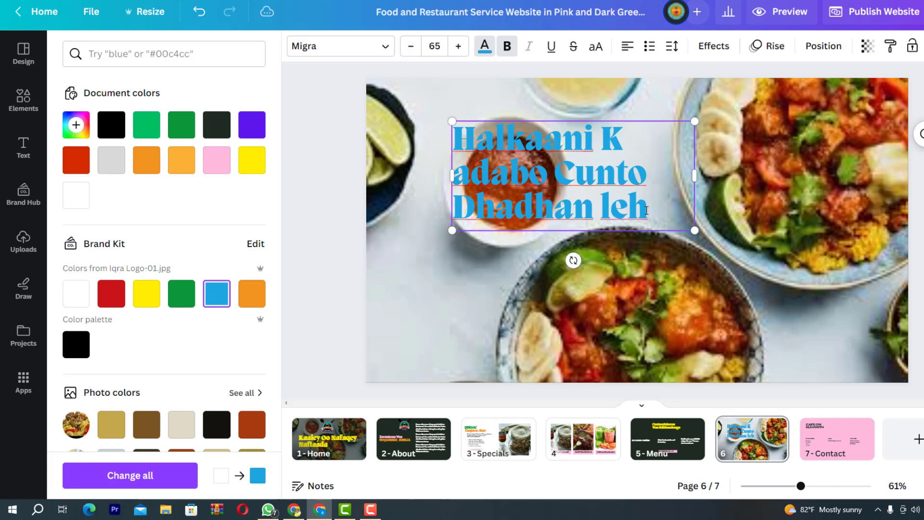
type(" oo")
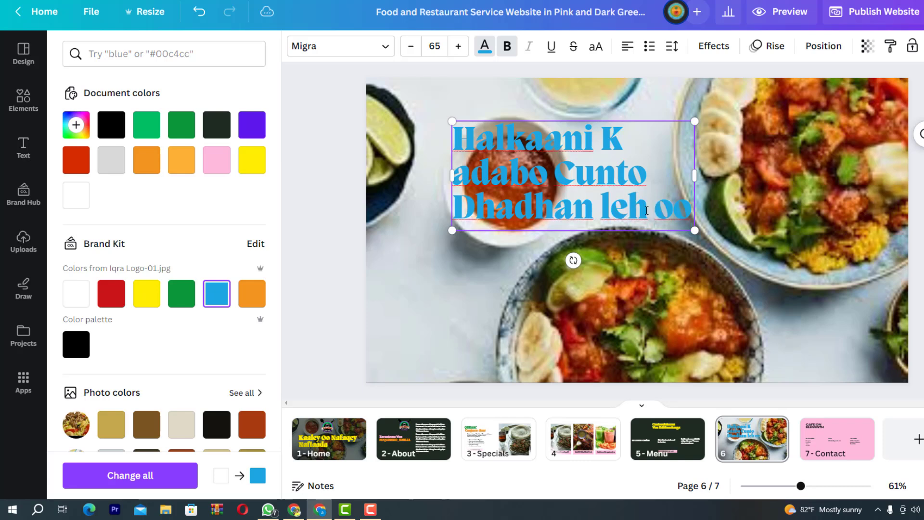
type(" Macaan")
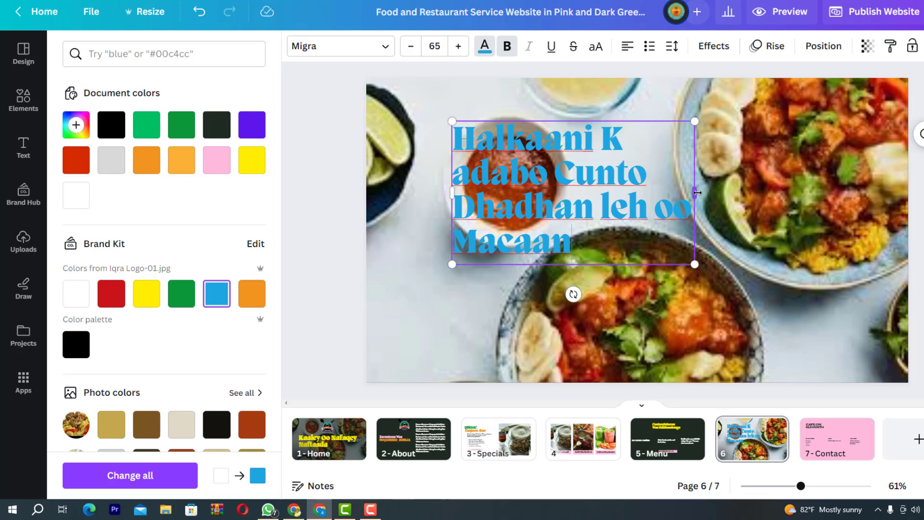
left_click_drag(696, 193, 860, 198)
left_click(666, 171)
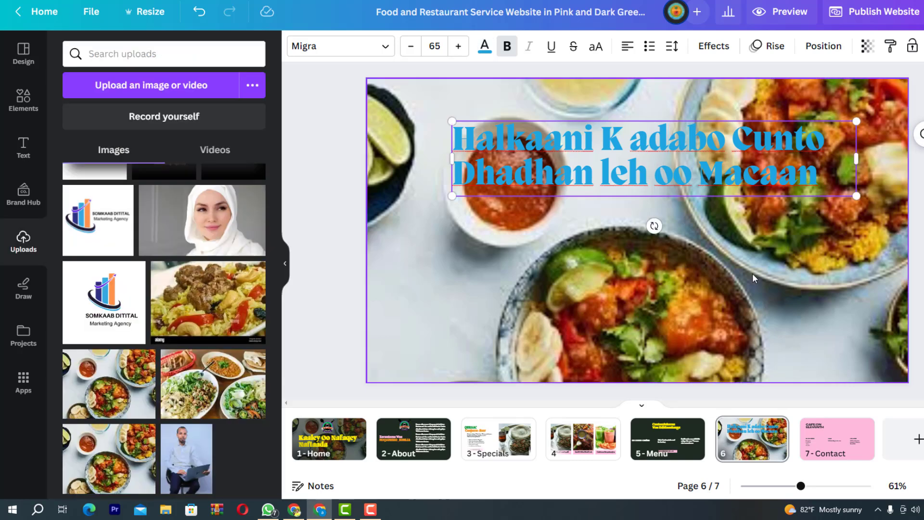
Shift the page 6 'Halkaani K adabo Cunto Dhadhan leh oo Macaan' heading down-left and recolour it orange
left_click_drag(682, 178, 635, 229)
left_click(485, 45)
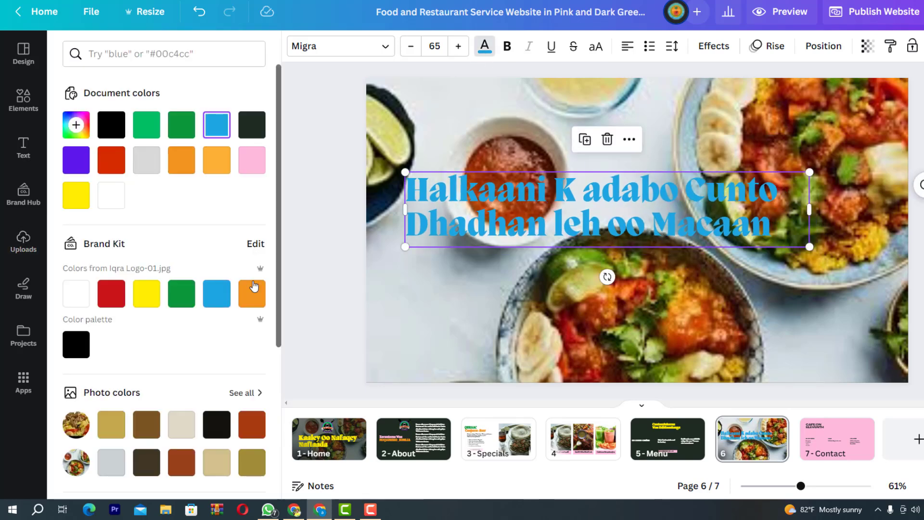
left_click(139, 293)
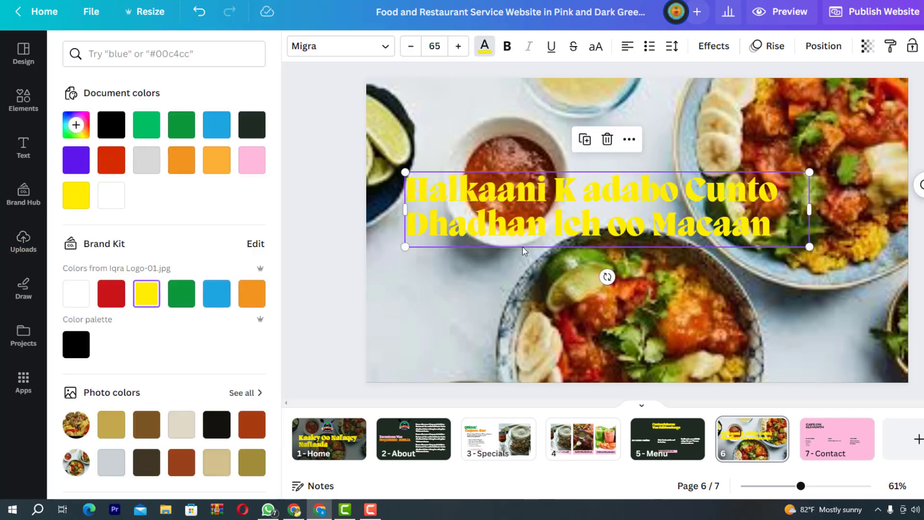
left_click(251, 291)
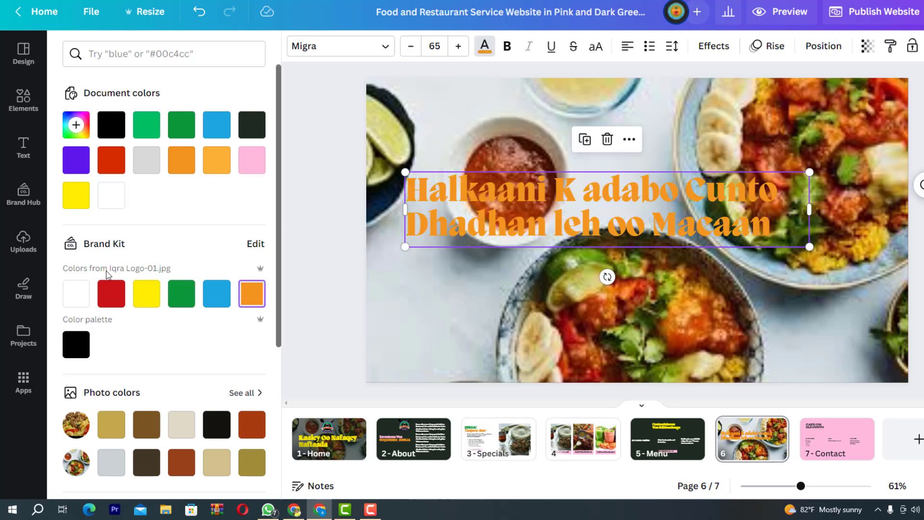
left_click(75, 297)
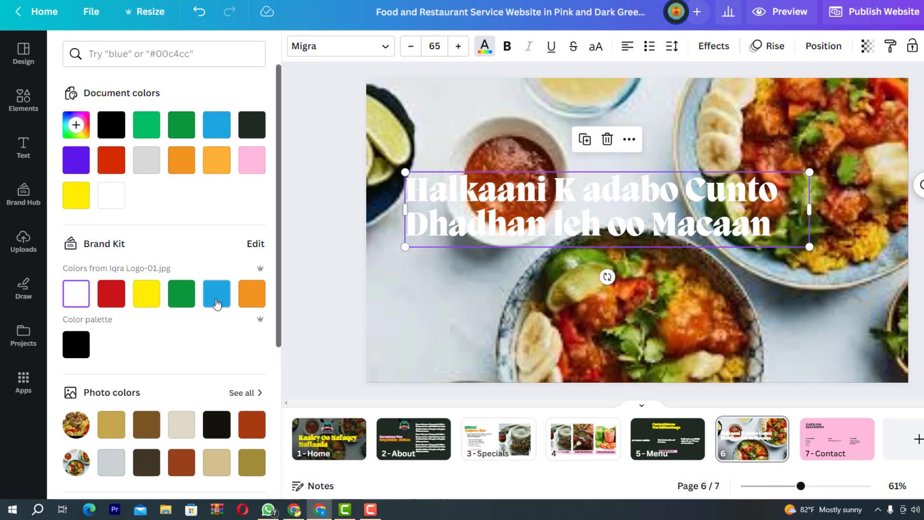
left_click(187, 303)
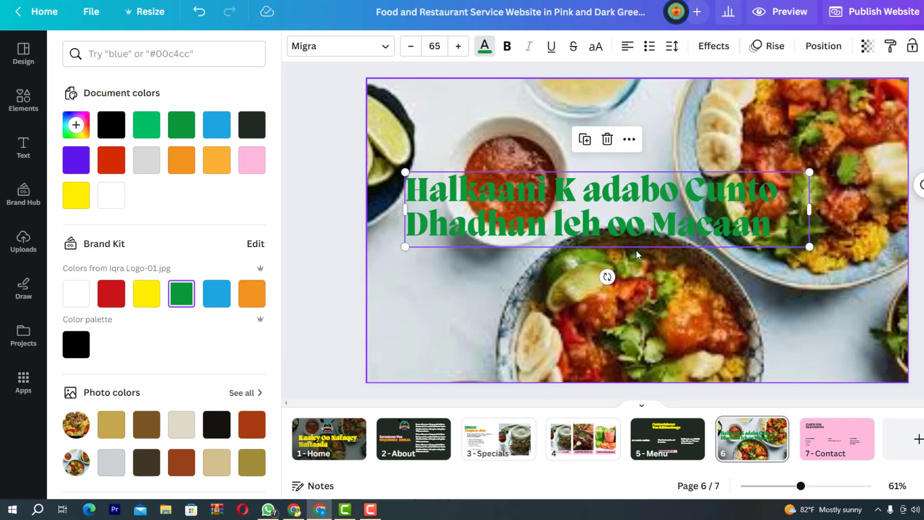
left_click(258, 302)
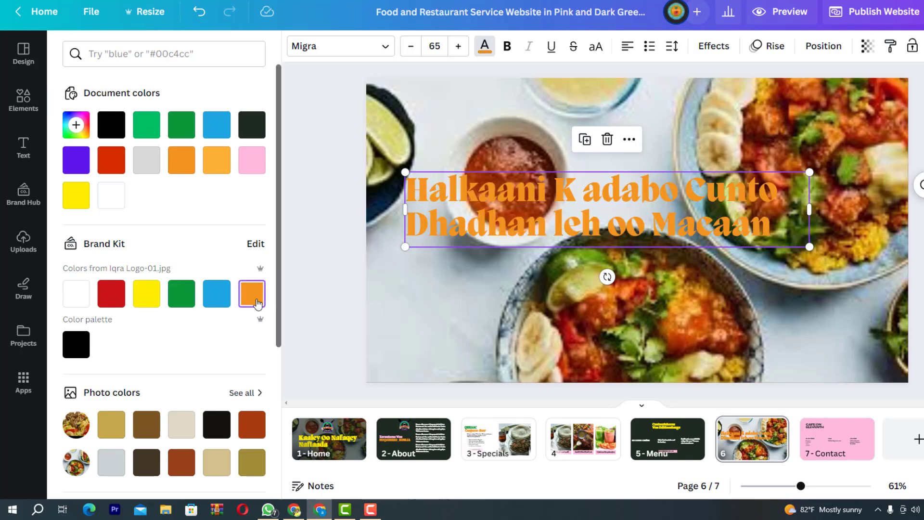
key("Escape")
key("Escape")
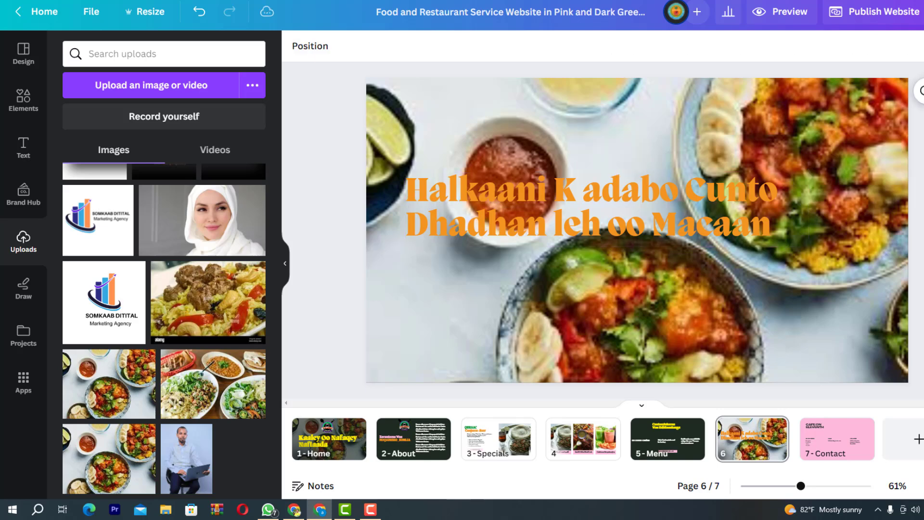
On page 7, replace the CAFE ON ELEVENTH heading with HALDOOR RESTAURANT
left_click(820, 448)
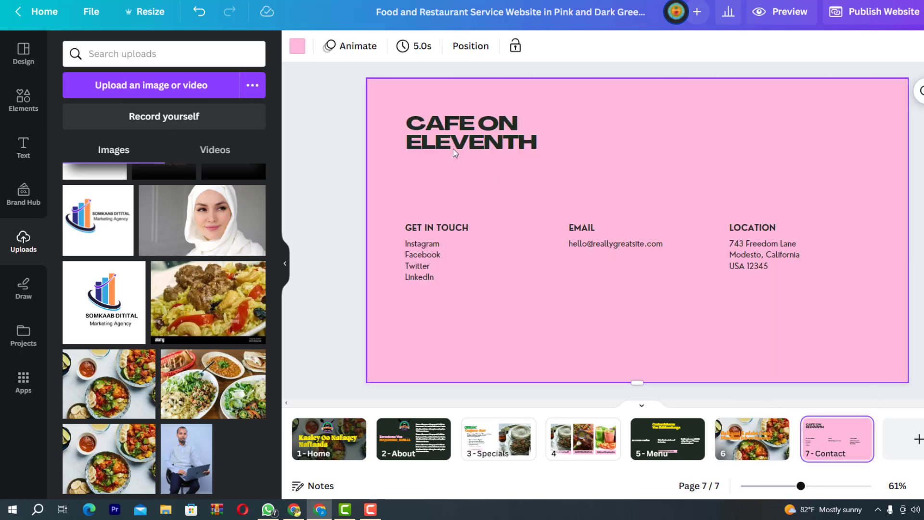
left_click(479, 137)
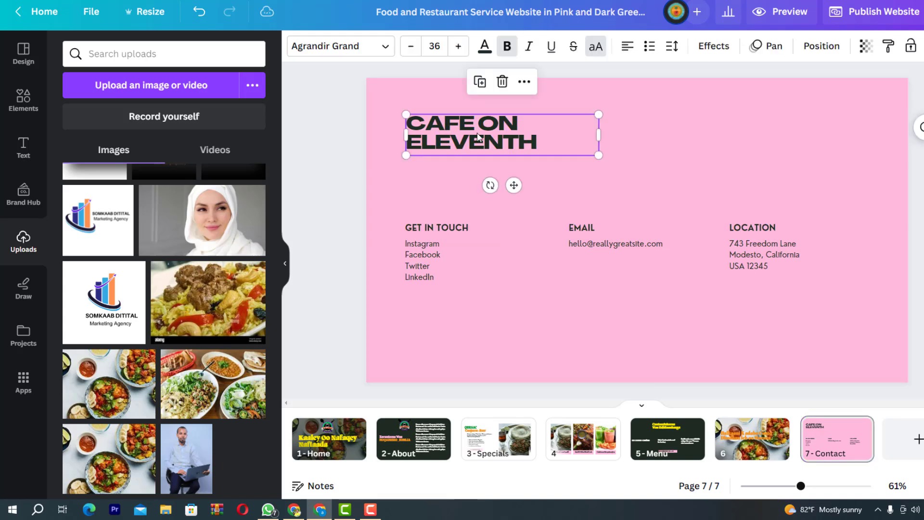
double_click(479, 137)
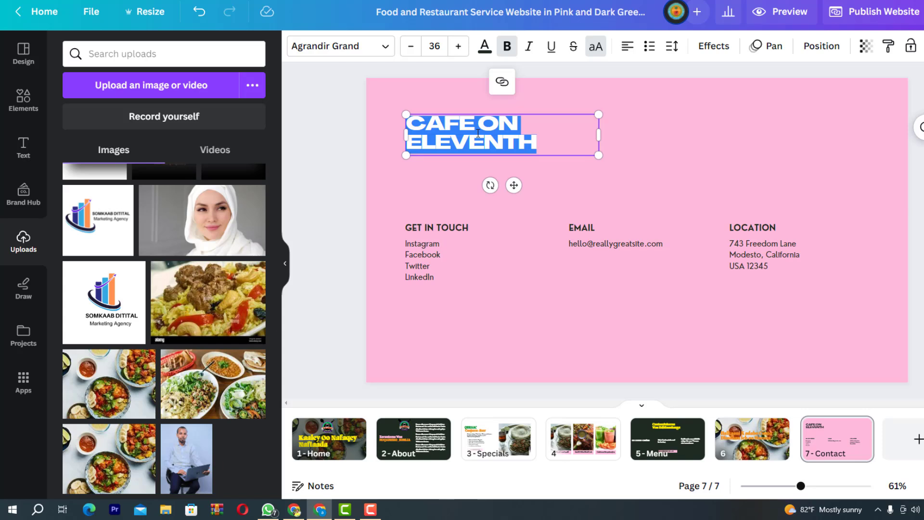
type("HALD")
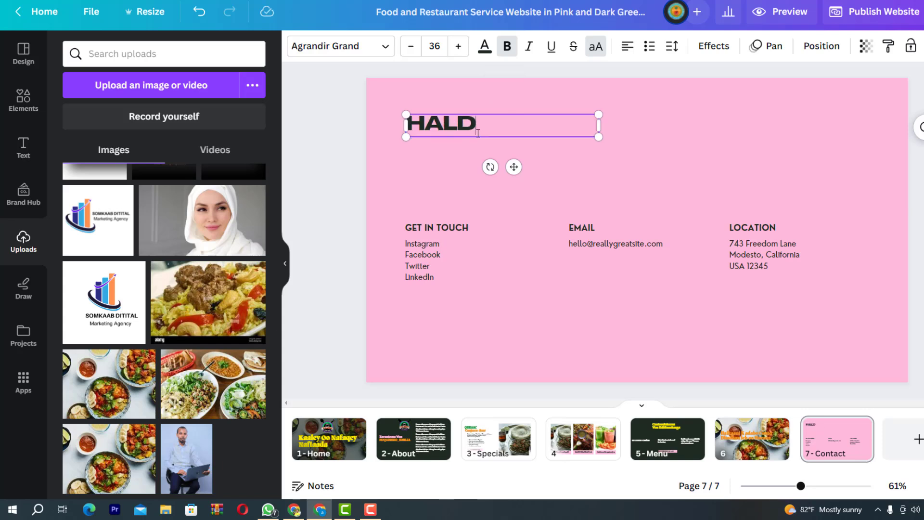
type("OOR")
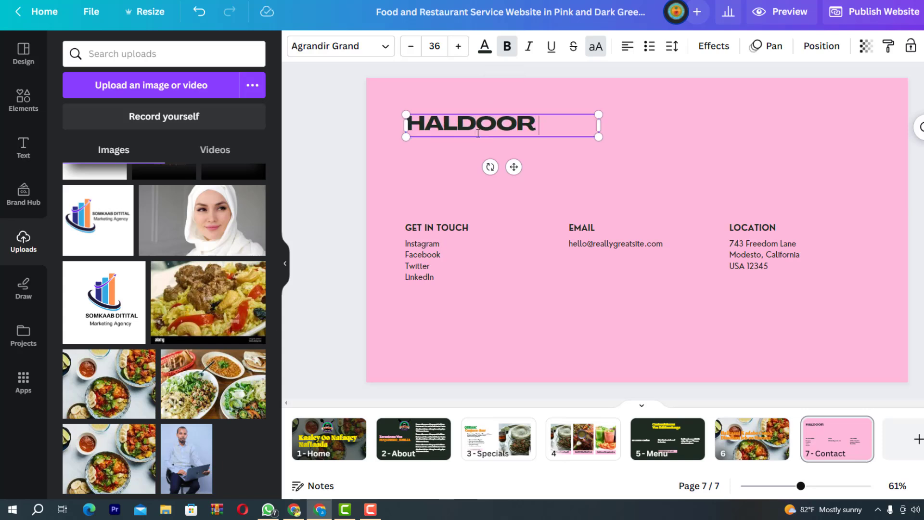
type(" RES")
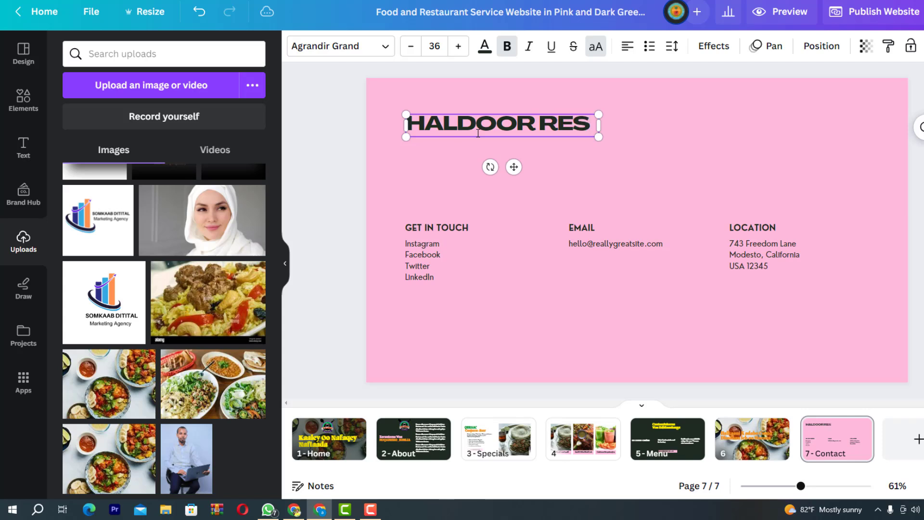
type("TAURANT")
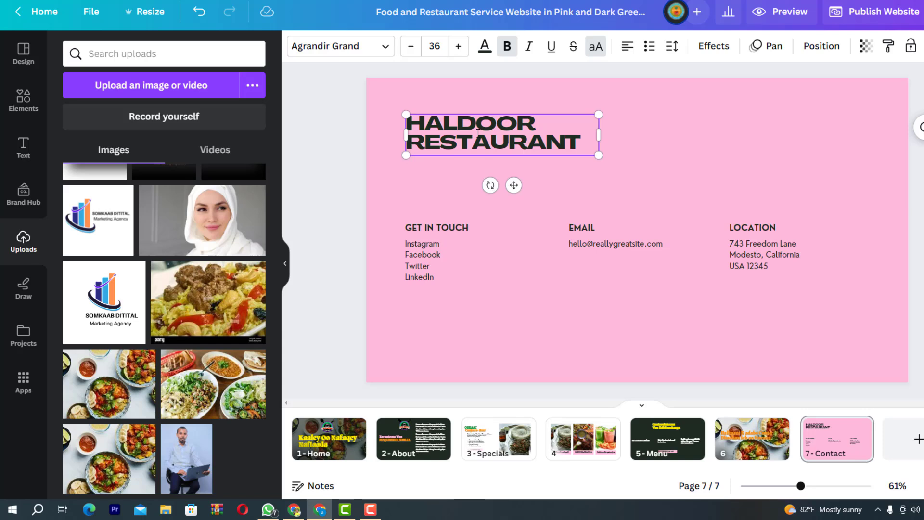
Give the heading line spacing 1.62 and letter spacing 91, and widen its box
left_click(672, 46)
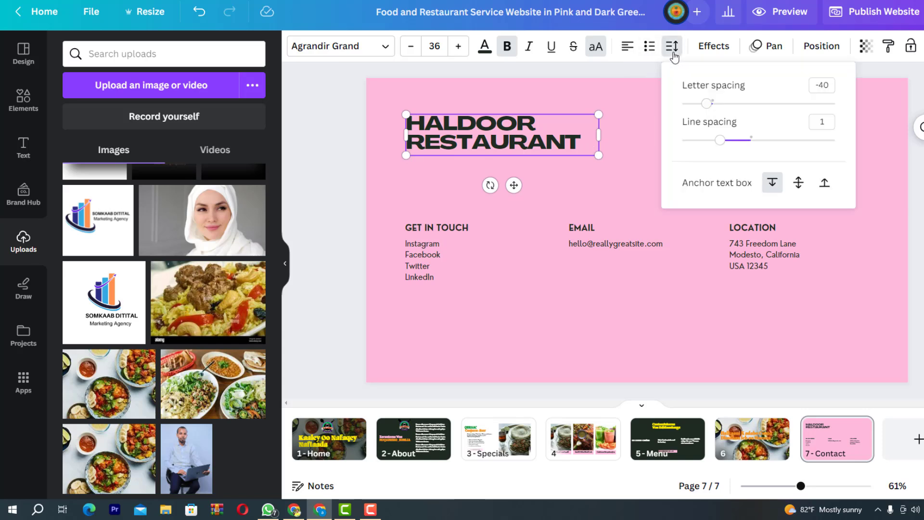
left_click_drag(722, 145, 770, 145)
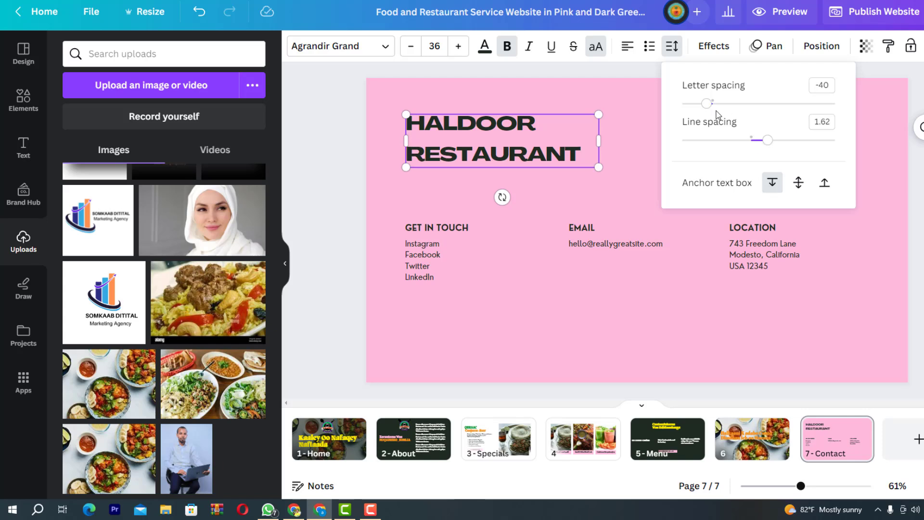
left_click_drag(709, 104, 729, 109)
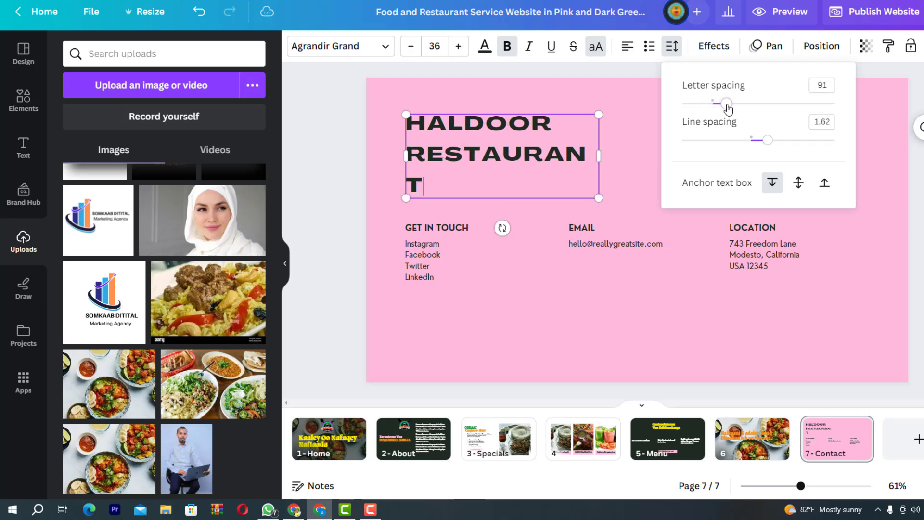
left_click_drag(600, 157, 614, 157)
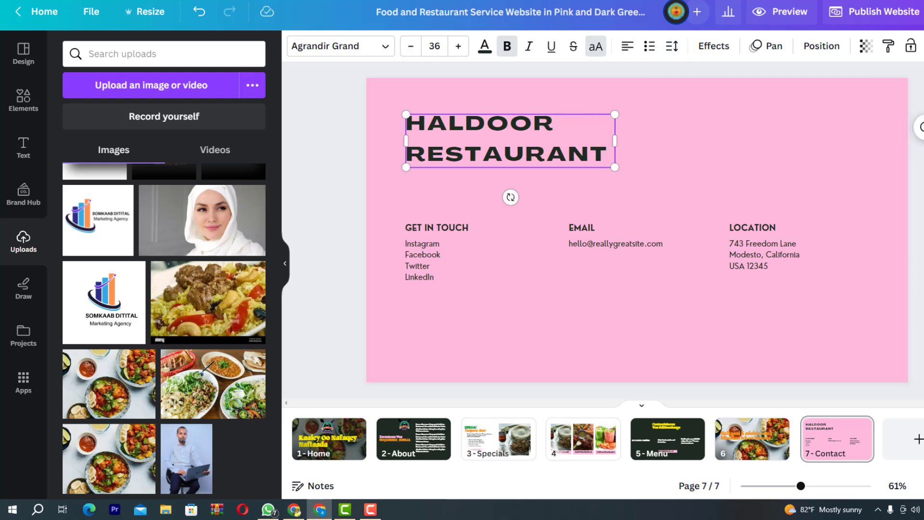
left_click(700, 186)
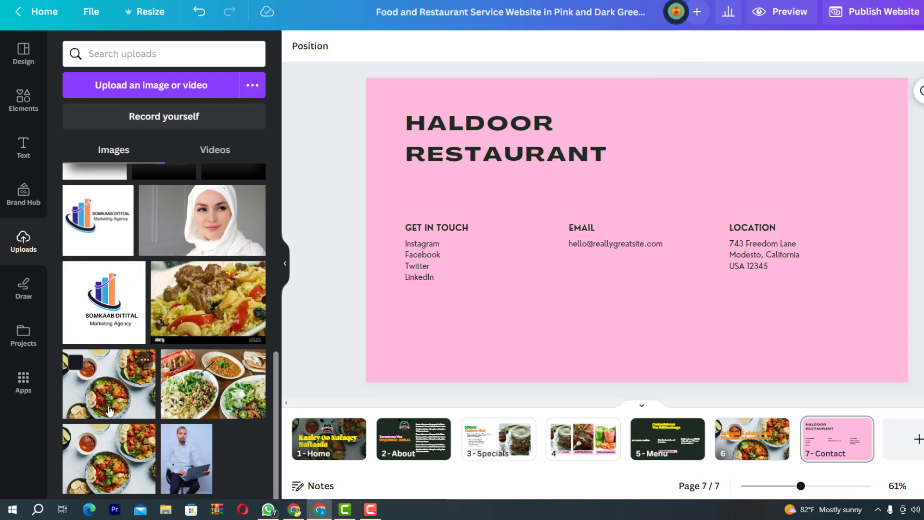
Switch to page 2, the About page with the HALDOOR logo and Somali welcome text
scroll(110, 394, "up", 5)
scroll(110, 395, "down", 6)
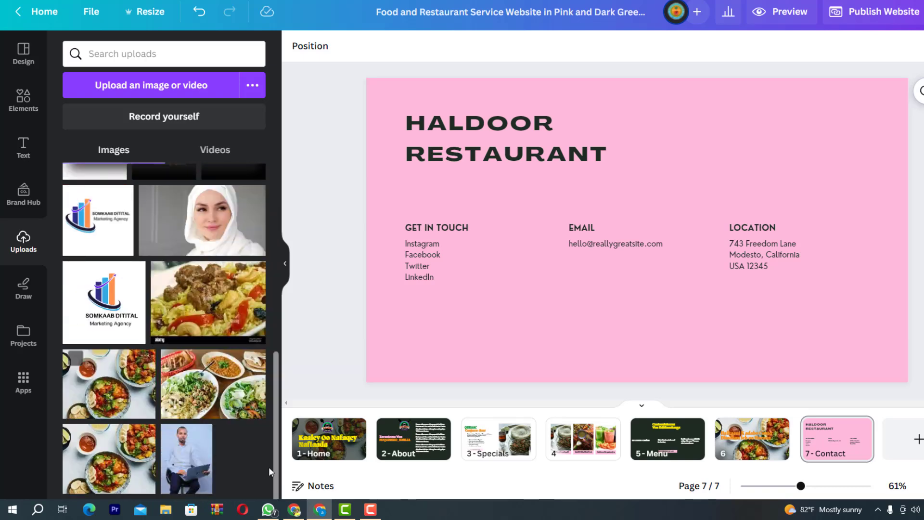
left_click(404, 430)
left_click(563, 140)
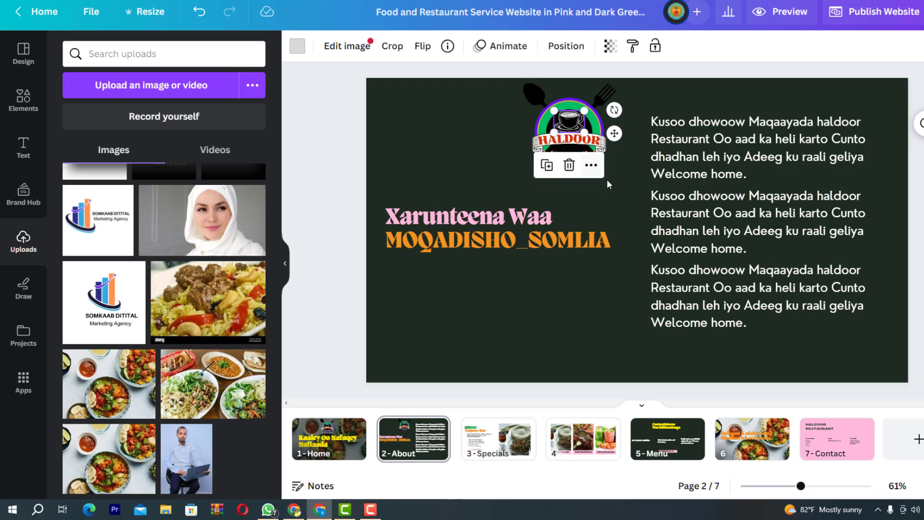
left_click(617, 189)
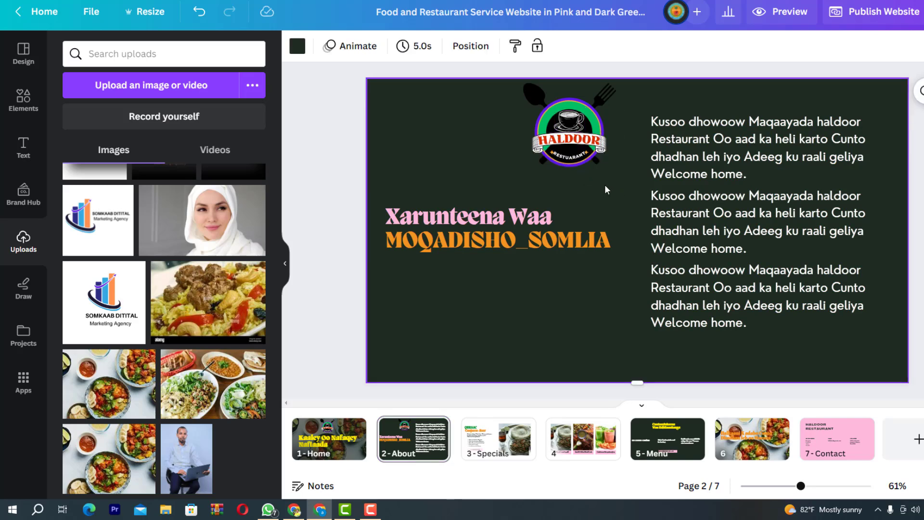
Select all pieces of the Haldoor logo on the About page and copy them
left_click_drag(509, 85, 565, 205)
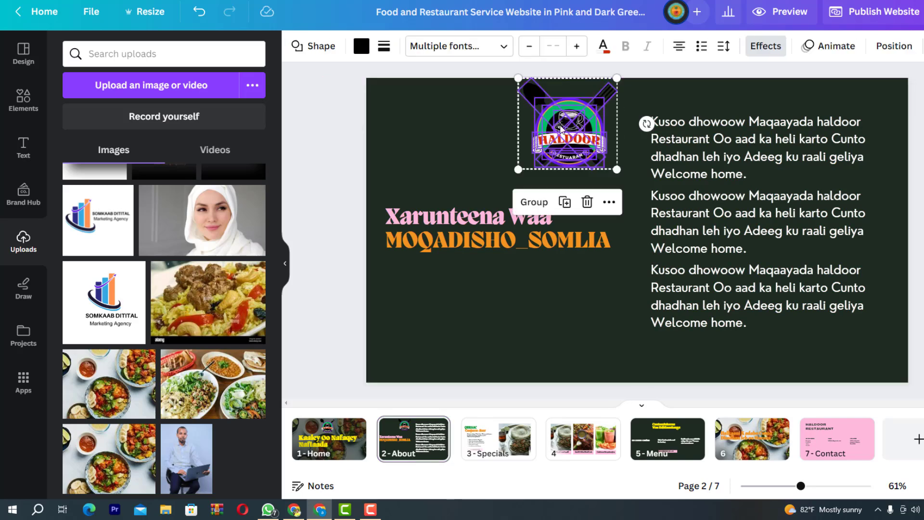
right_click(564, 130)
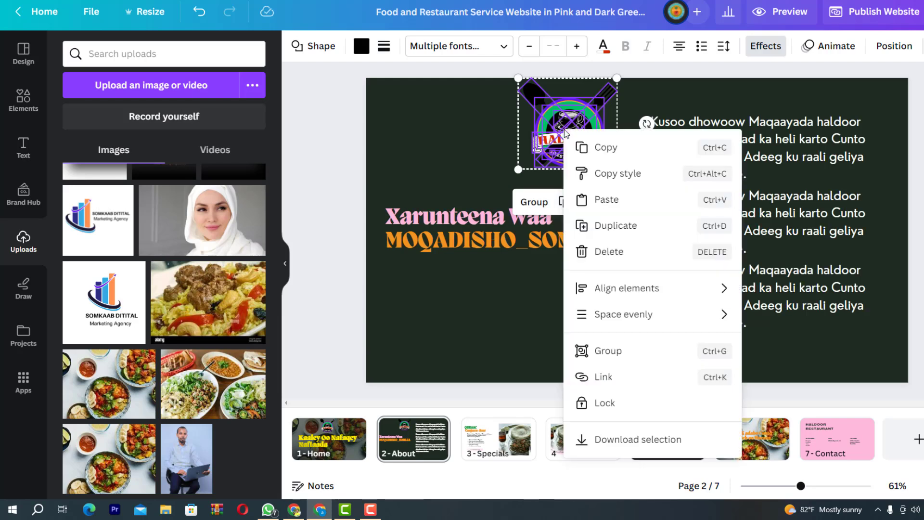
left_click(603, 149)
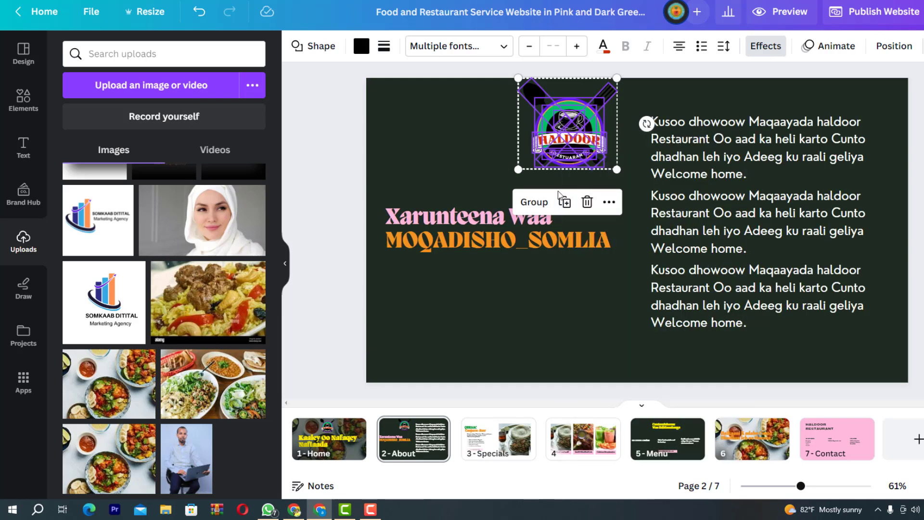
Paste the logo onto the Contact page, enlarge it and move it to the top right
left_click(836, 436)
right_click(681, 135)
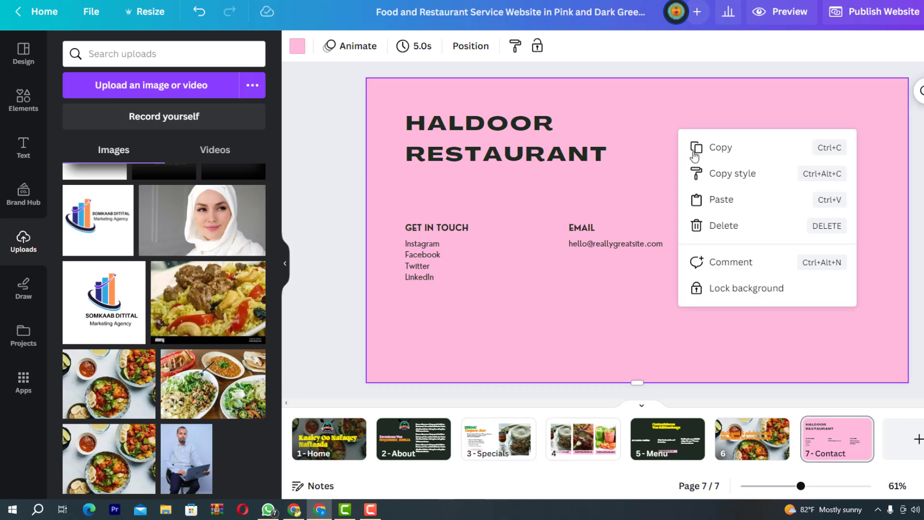
left_click(727, 200)
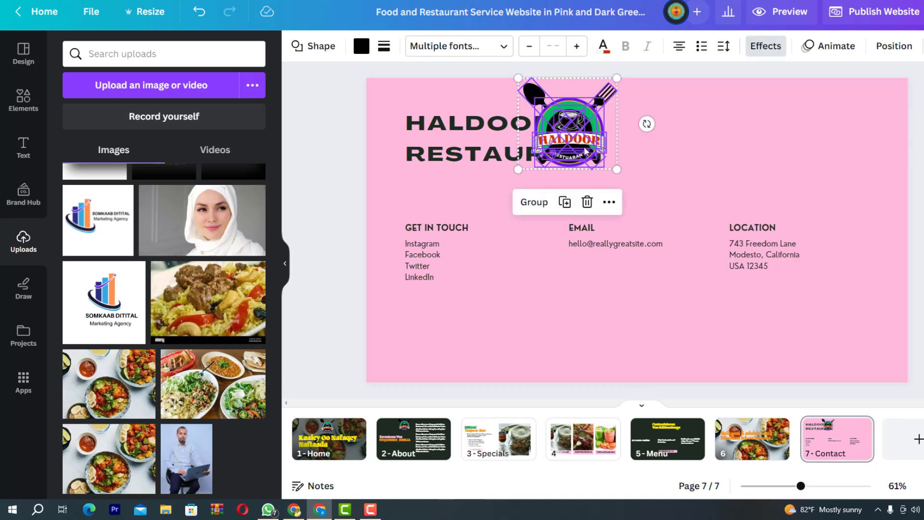
left_click_drag(631, 177, 674, 218)
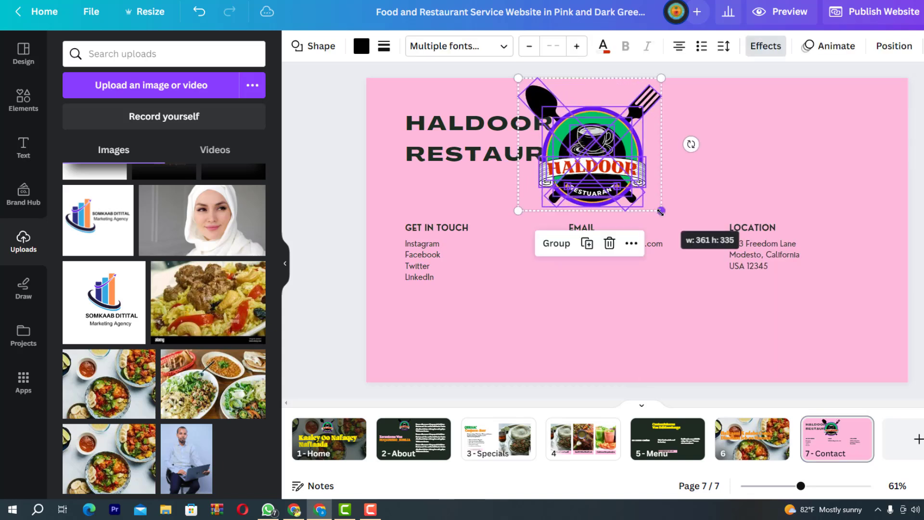
left_click_drag(603, 168, 832, 163)
Move the logo to the top left and place the enlarged HALDOOR RESTAURANT heading beside it
left_click(537, 144)
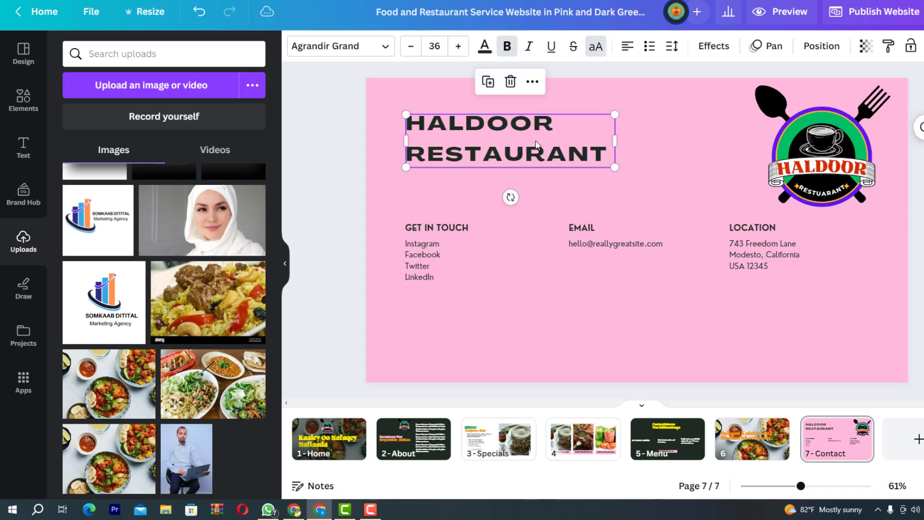
left_click_drag(537, 144, 654, 158)
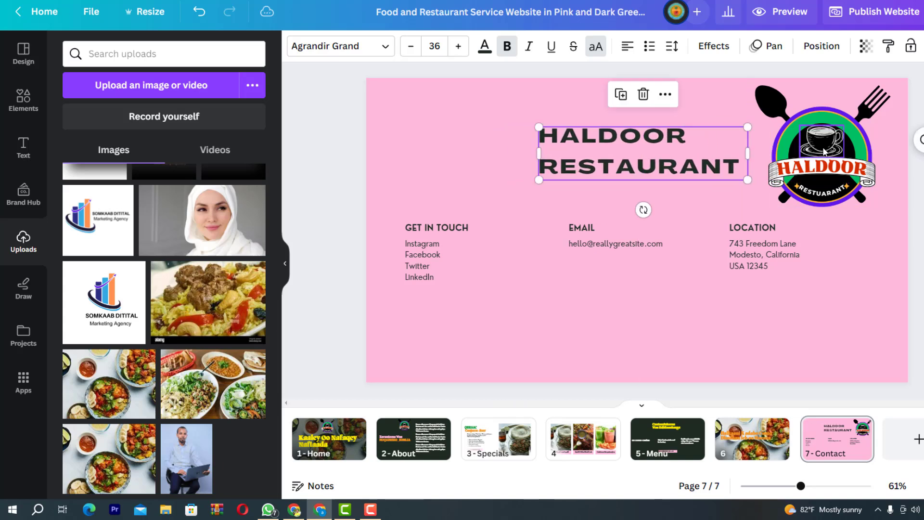
left_click(873, 253)
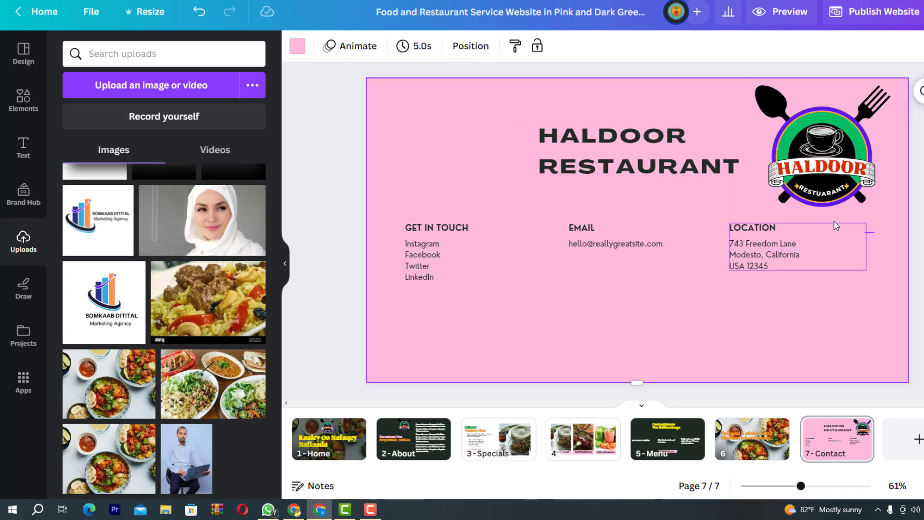
left_click(778, 143)
key("Escape")
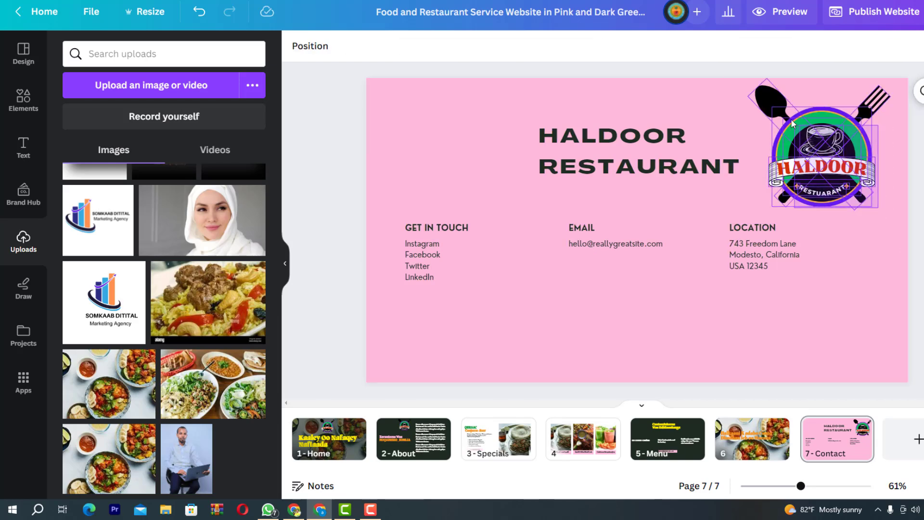
left_click_drag(815, 171, 433, 167)
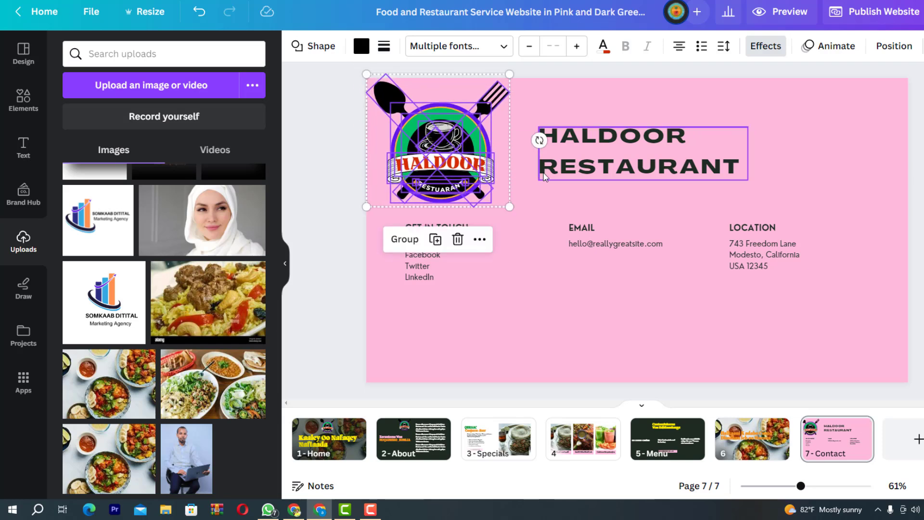
left_click_drag(568, 162, 550, 156)
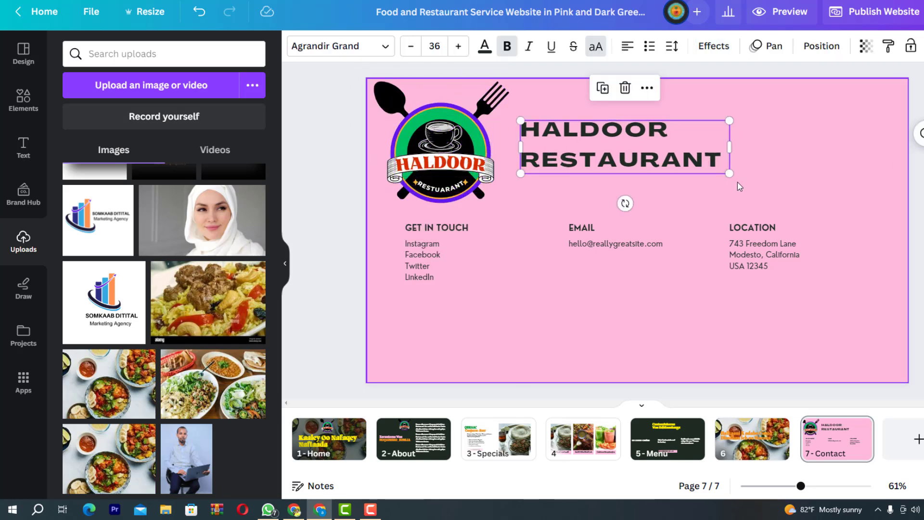
left_click_drag(727, 175, 822, 197)
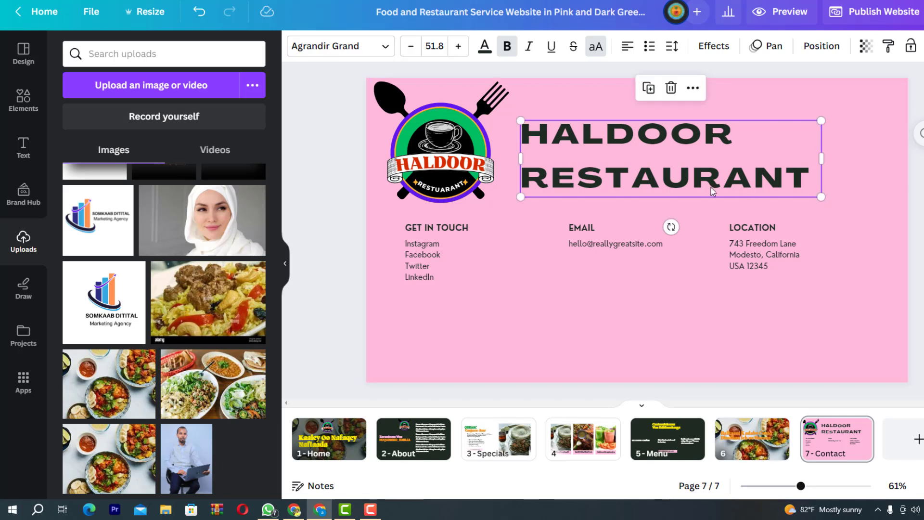
left_click_drag(713, 189, 686, 183)
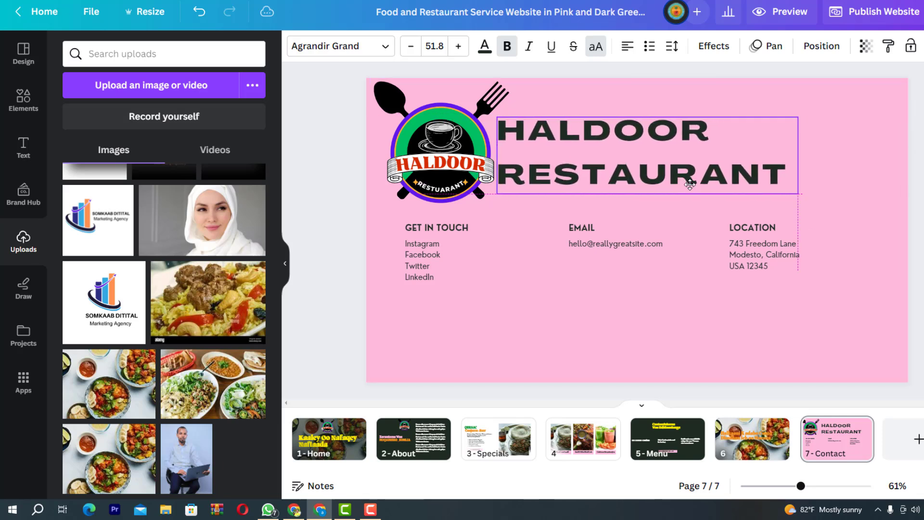
Make the HALDOOR RESTAURANT heading text black after trying orange, yellow and red
left_click(484, 47)
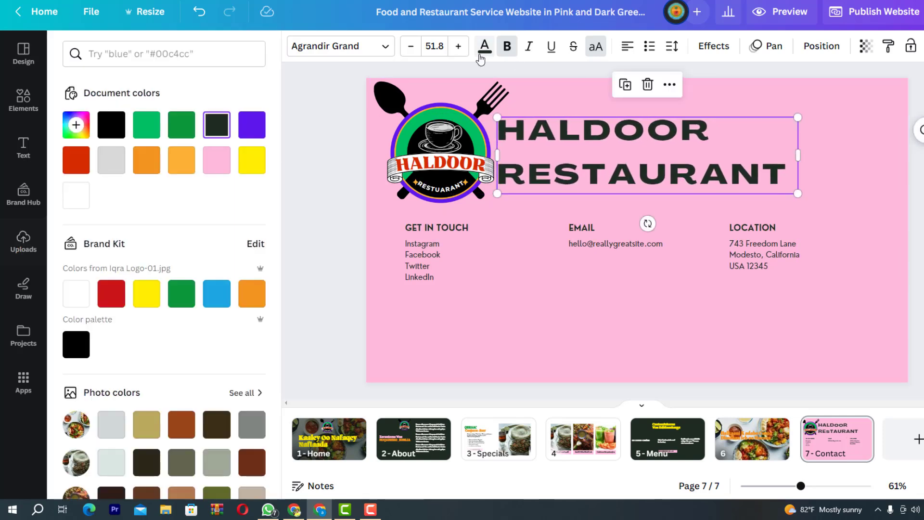
left_click(252, 295)
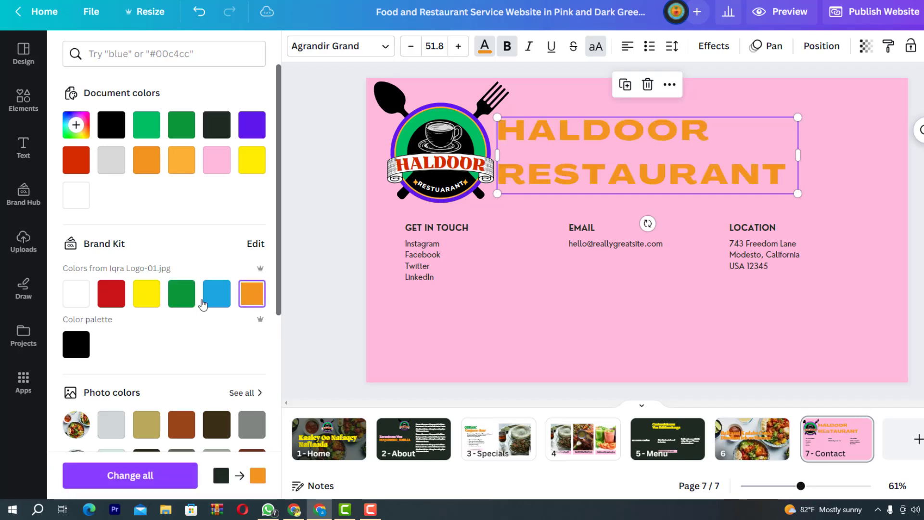
left_click(151, 296)
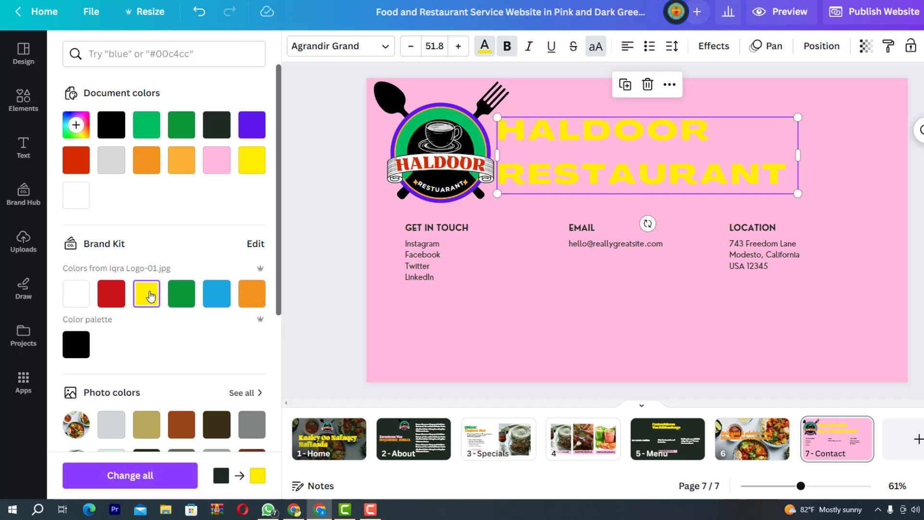
left_click(111, 299)
left_click(75, 344)
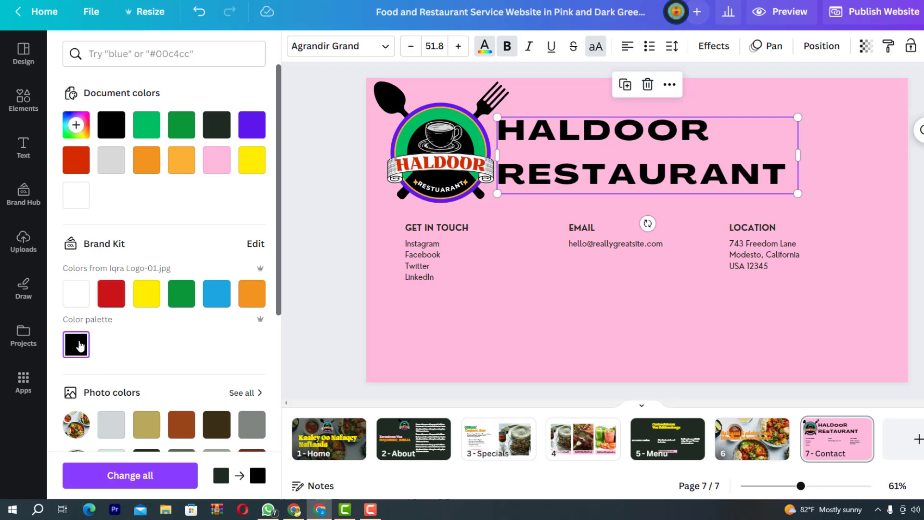
left_click(23, 241)
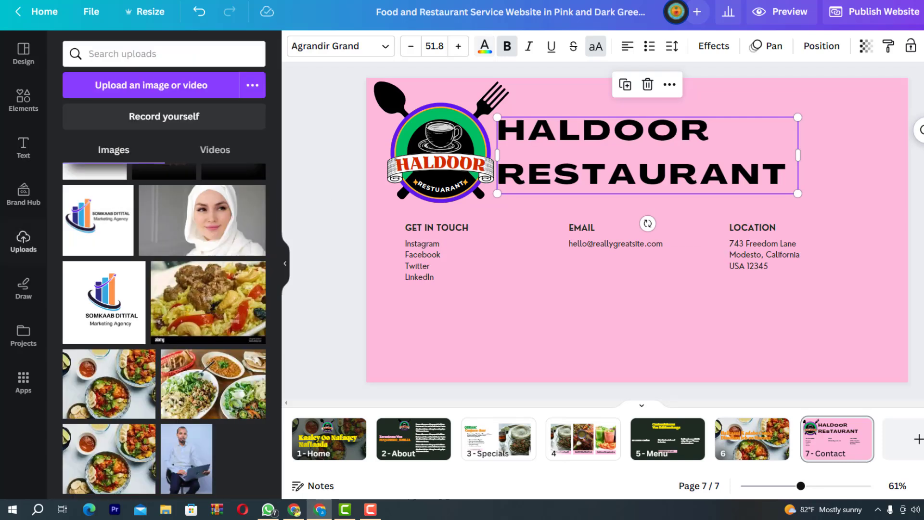
key("Escape")
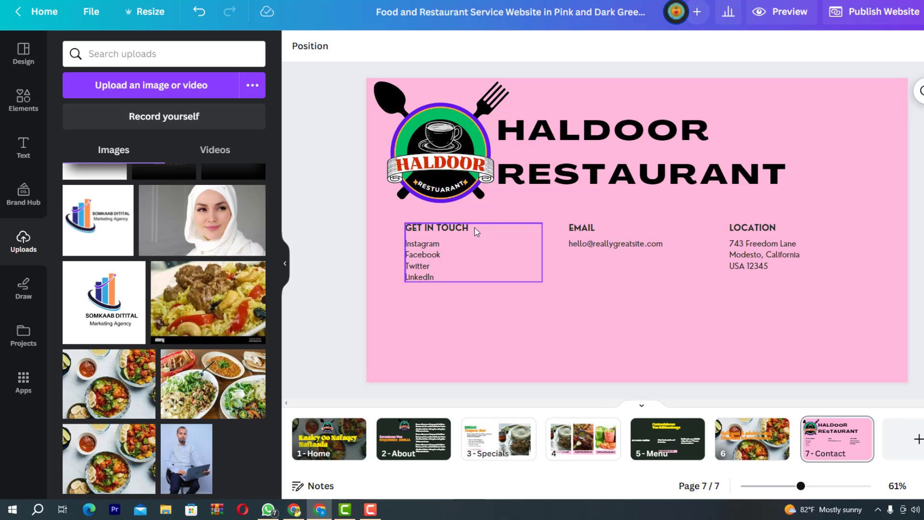
Replace the GET IN TOUCH heading with NAGALA SOO XIDHIIDH
triple_click(462, 231)
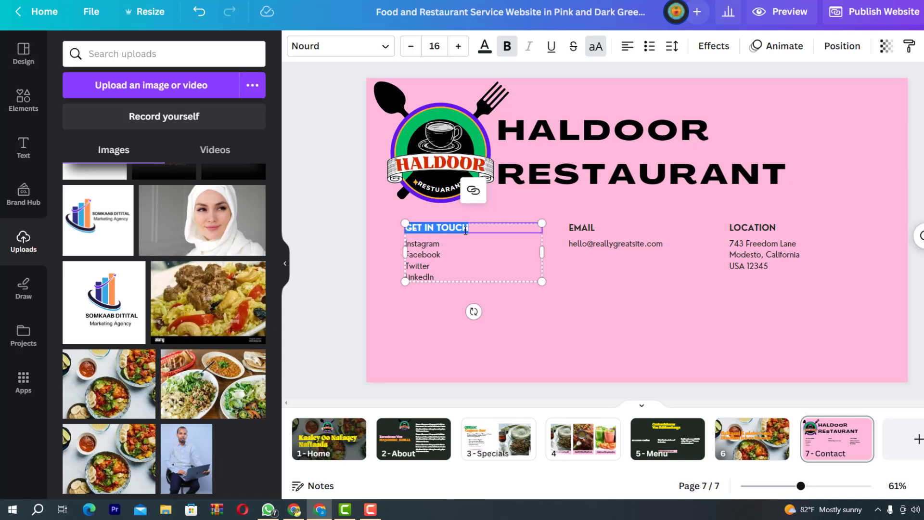
type("NAGA")
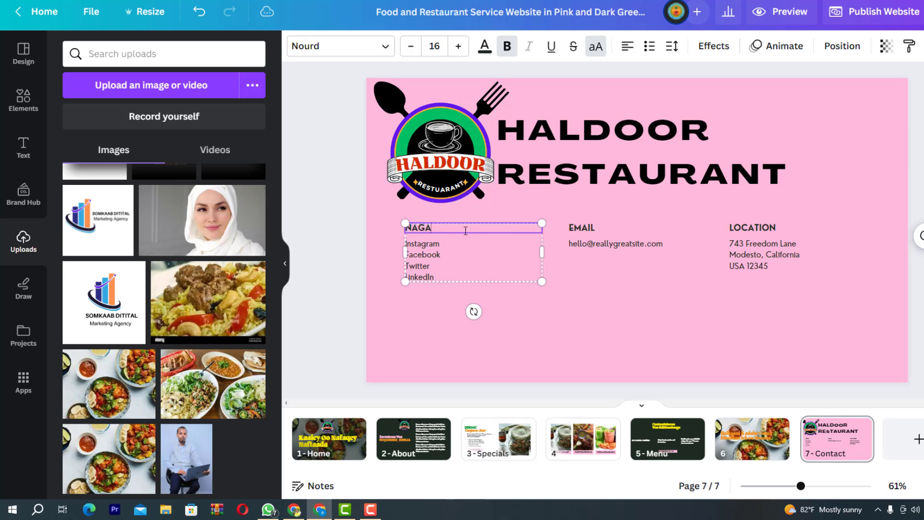
type("LA SOO XIDHIIDH")
left_click(420, 297)
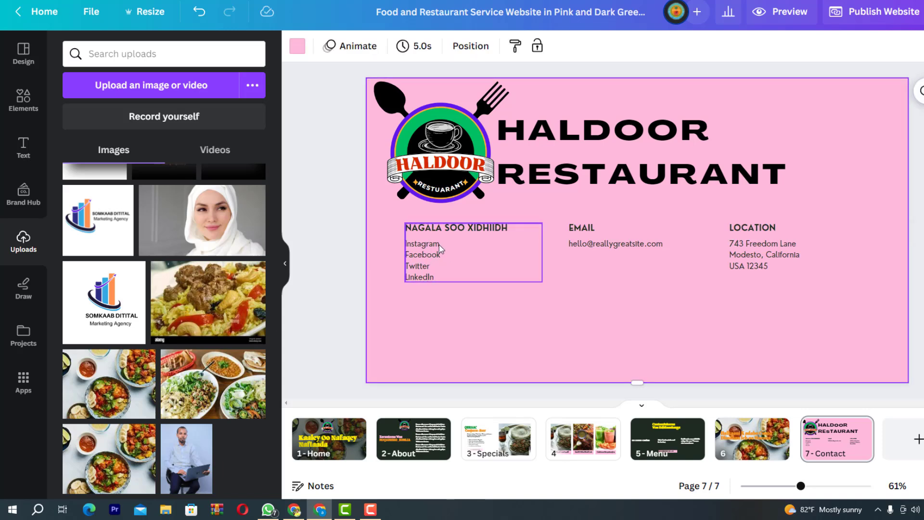
Delete the Twitter and LinkedIn lines, resize and reposition the links block, and lower EMAIL
double_click(440, 275)
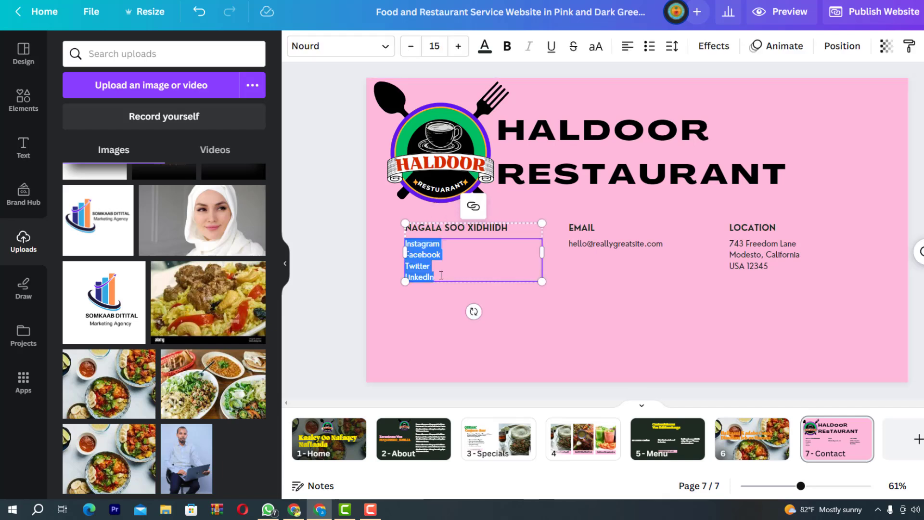
left_click(441, 275)
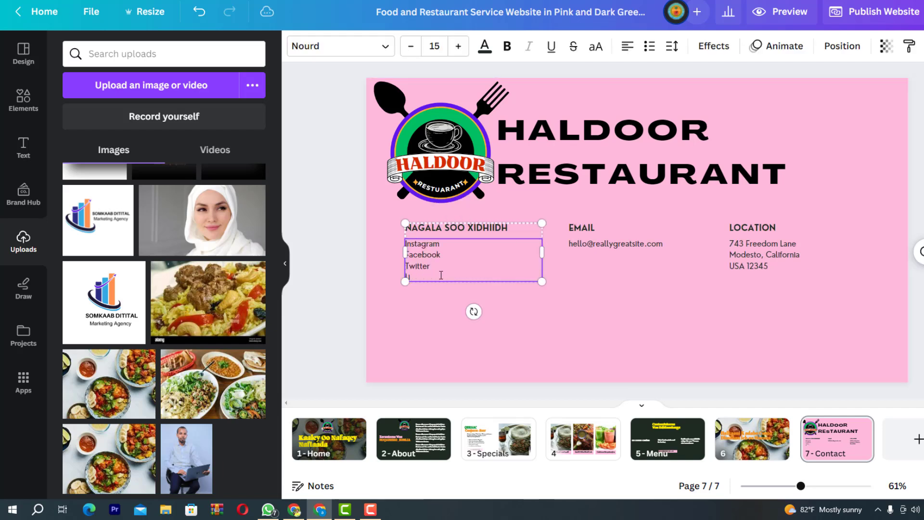
key("BackSpace")
key("BackSpace")
key("BackSpace")
key("BackSpace")
key("BackSpace")
key("BackSpace")
key("BackSpace")
key("BackSpace")
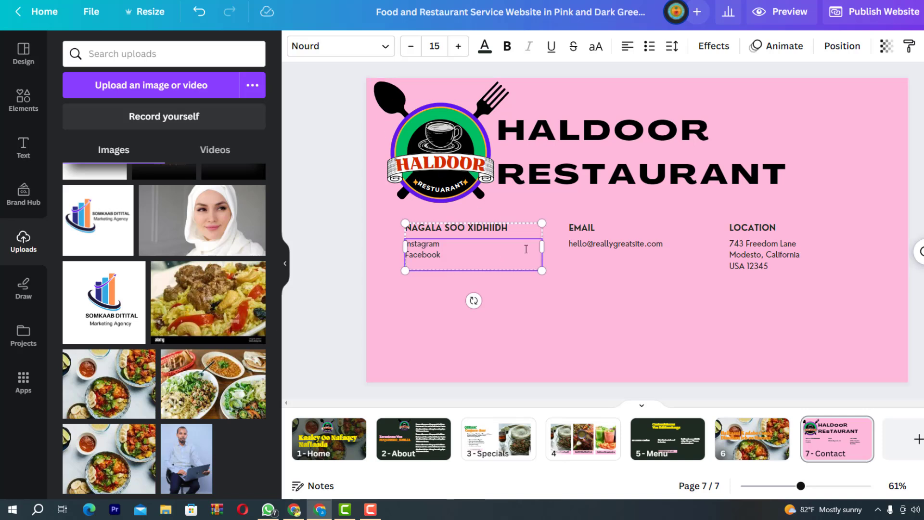
left_click_drag(541, 270, 617, 367)
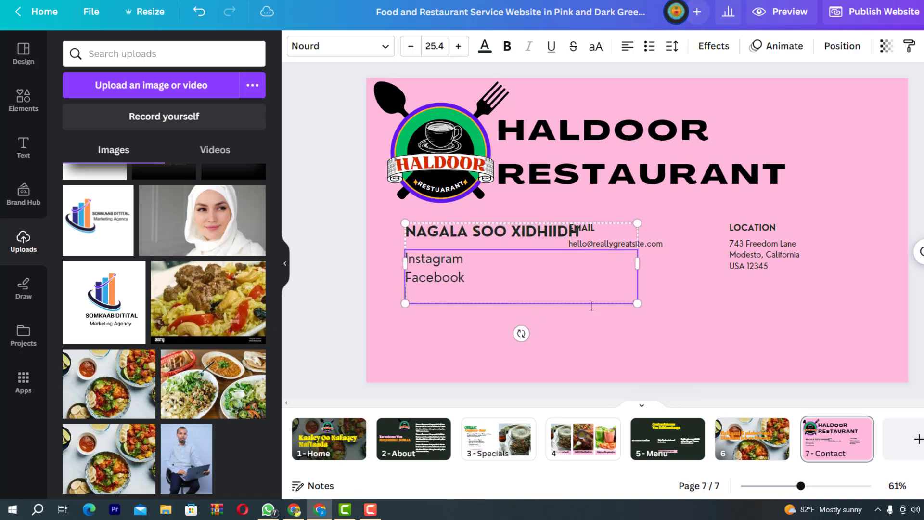
left_click(860, 311)
left_click_drag(423, 276, 402, 288)
left_click_drag(619, 316, 546, 328)
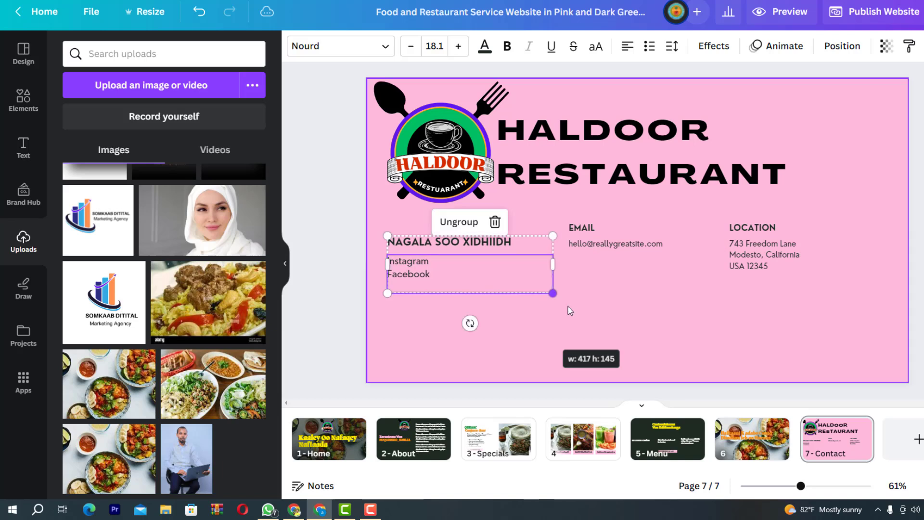
left_click_drag(627, 246, 638, 281)
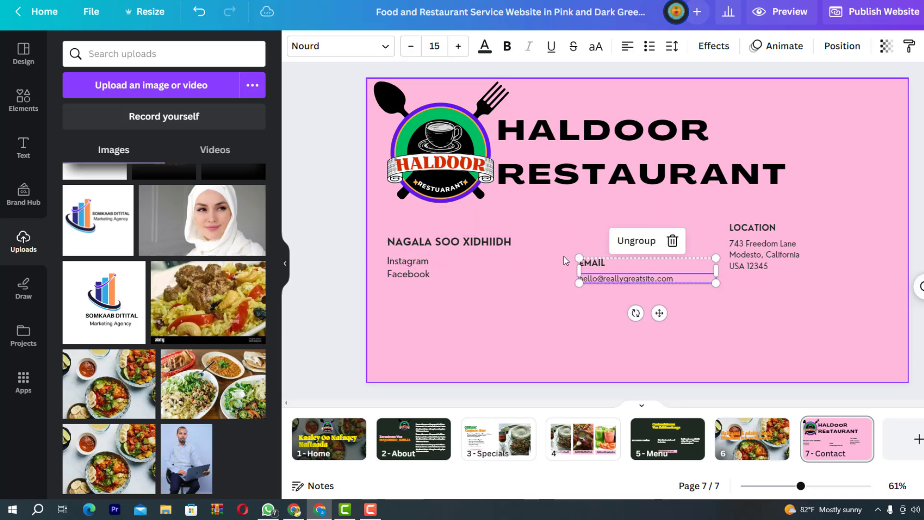
Enlarge the EMAIL block and start replacing the sample address with the restaurant's e-mail
left_click_drag(579, 259, 531, 248)
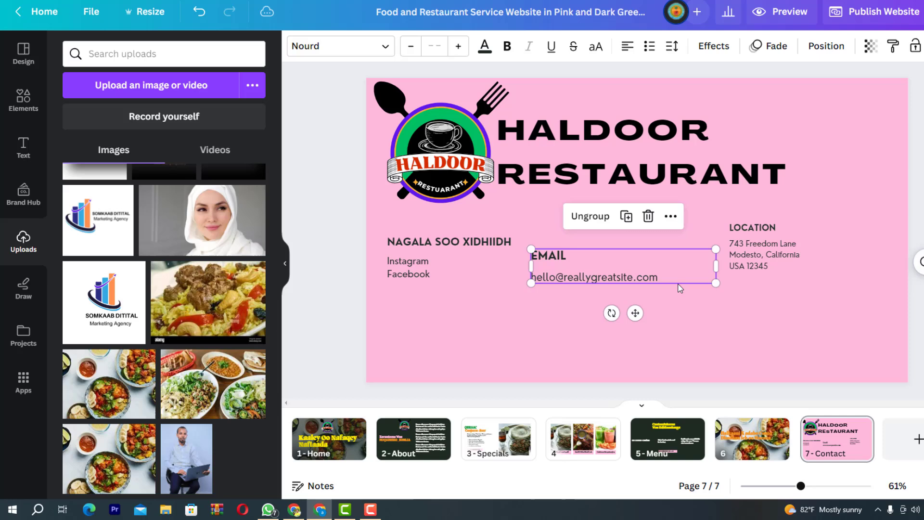
double_click(621, 276)
left_click(635, 277)
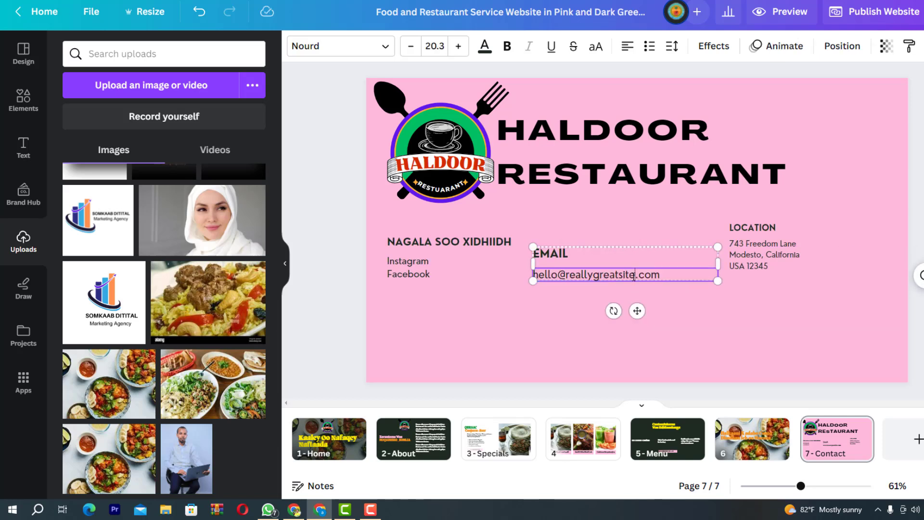
left_click_drag(638, 276, 533, 276)
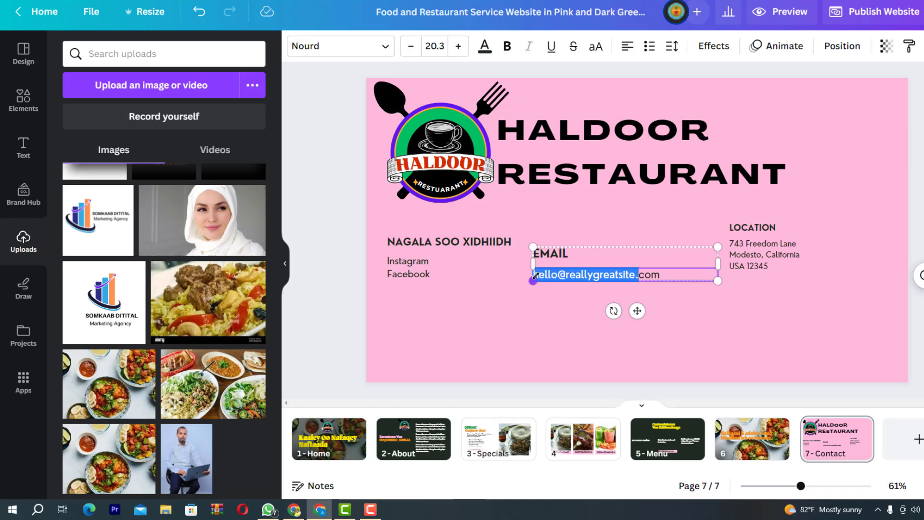
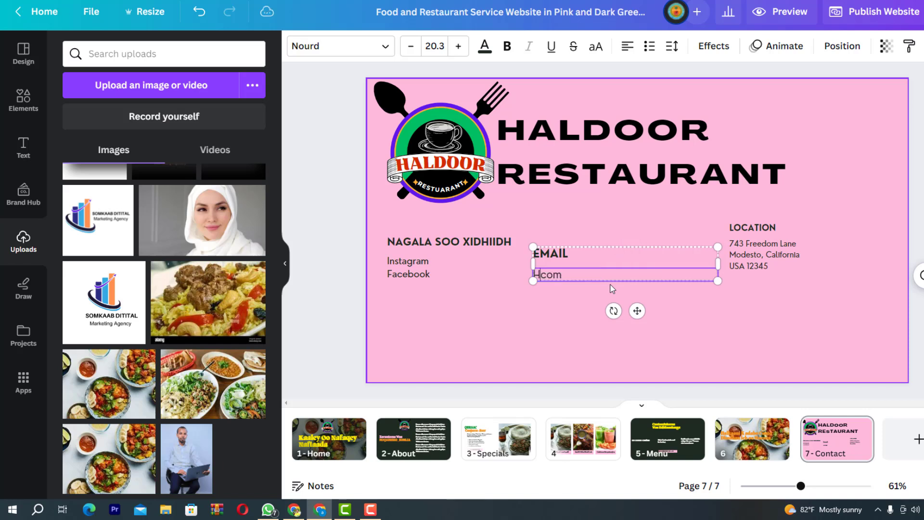
left_click(731, 314)
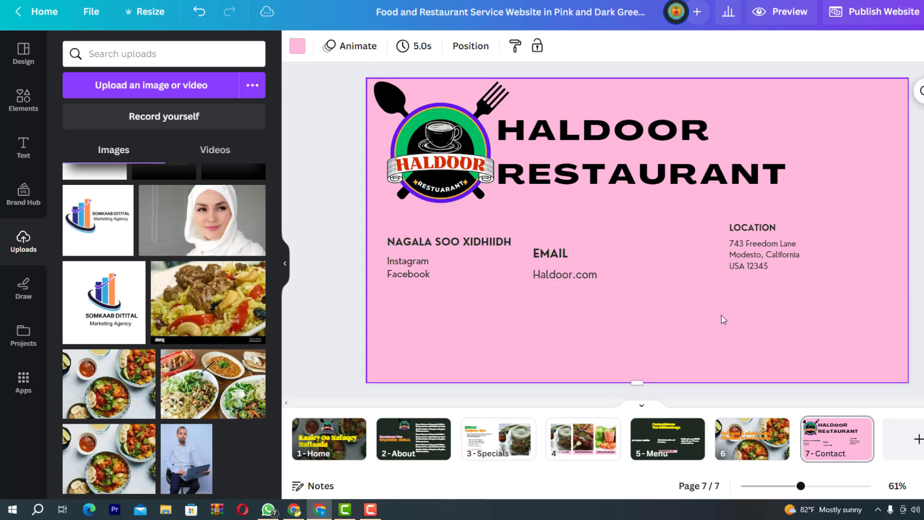
Finish the restaurant's Gmail address, correcting the domain ending and removing a stray letter
left_click(579, 276)
double_click(587, 275)
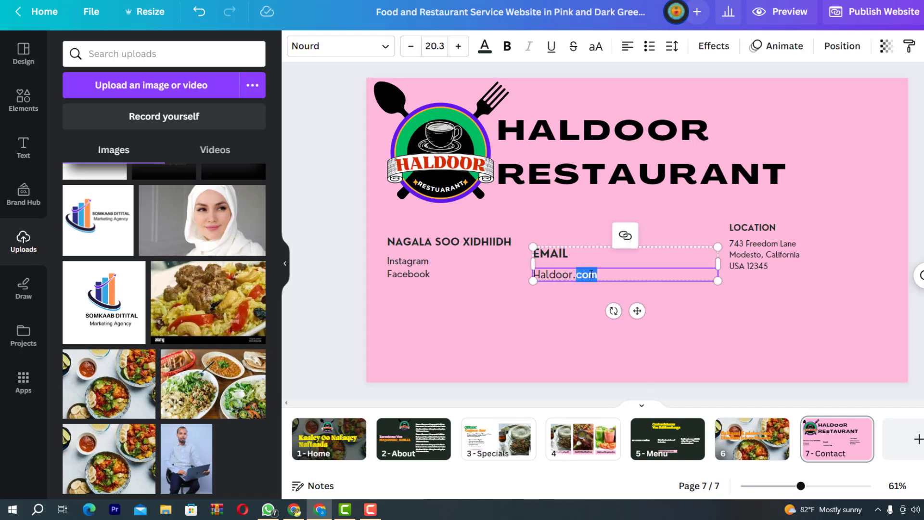
left_click(579, 278)
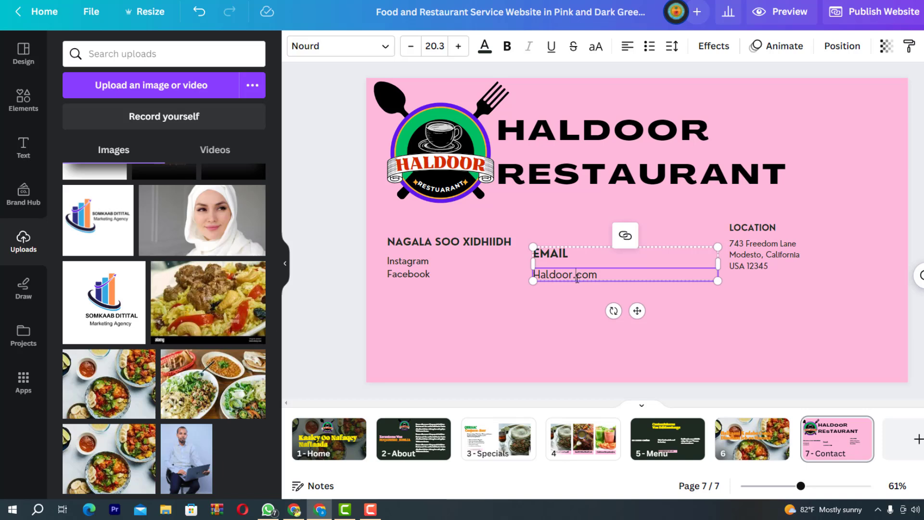
left_click_drag(573, 278, 610, 278)
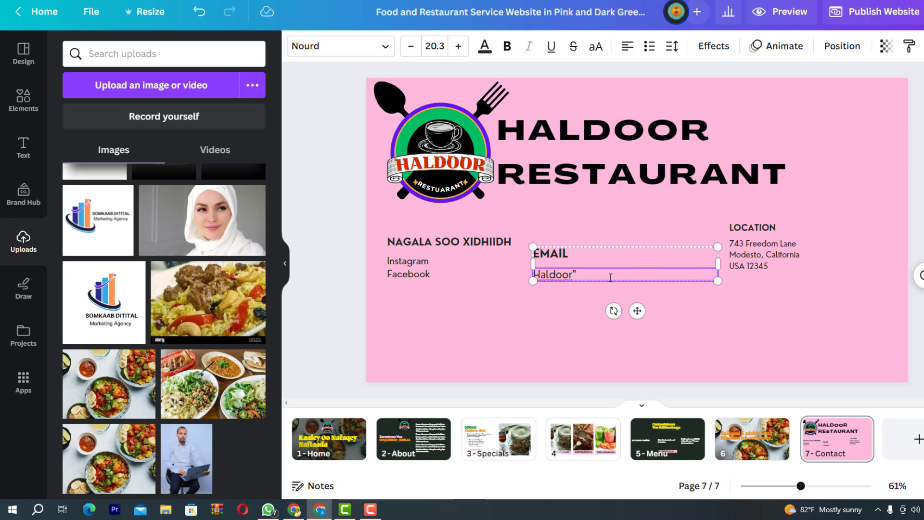
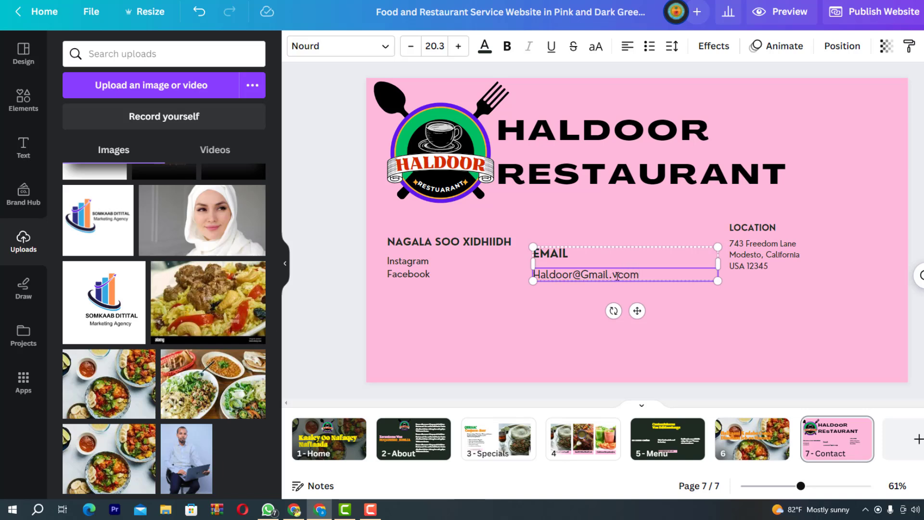
left_click(618, 275)
key("BackSpace")
Replace the sample LOCATION address with Moqadisho_Somalia and enlarge the text
left_click(712, 334)
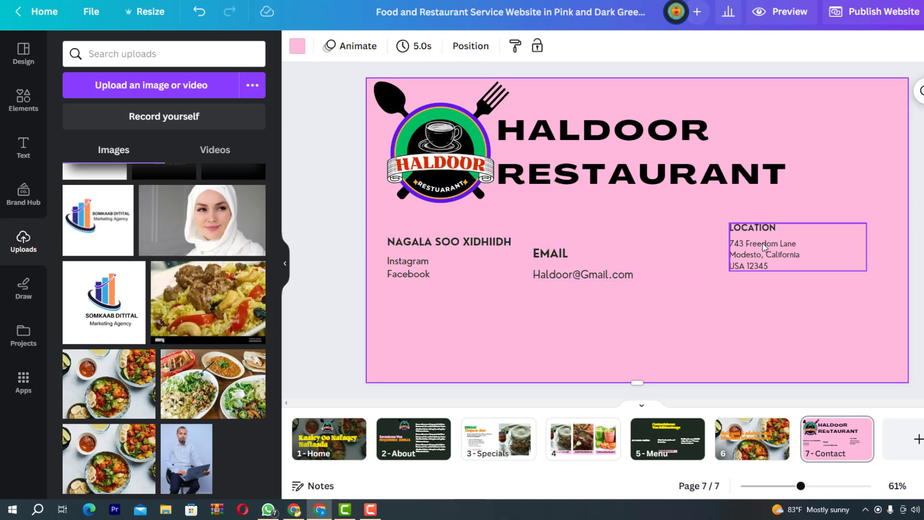
left_click(797, 241)
double_click(797, 242)
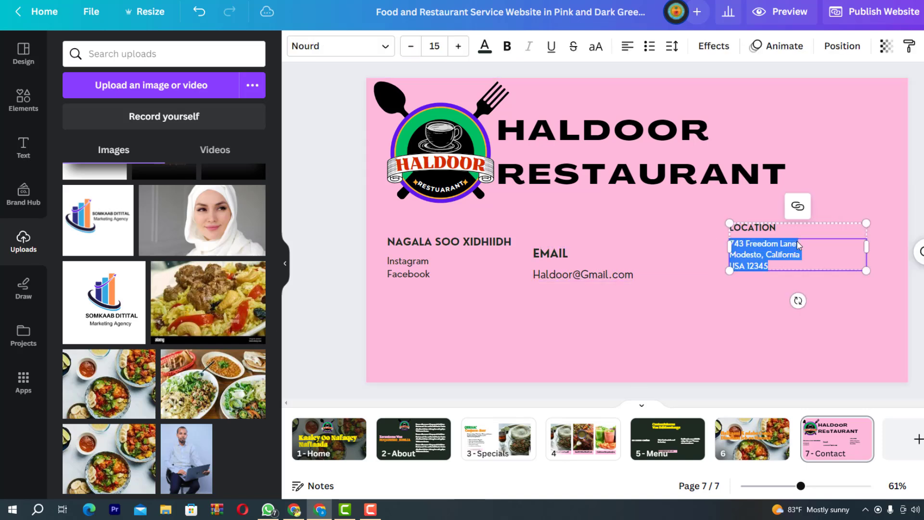
left_click(798, 242)
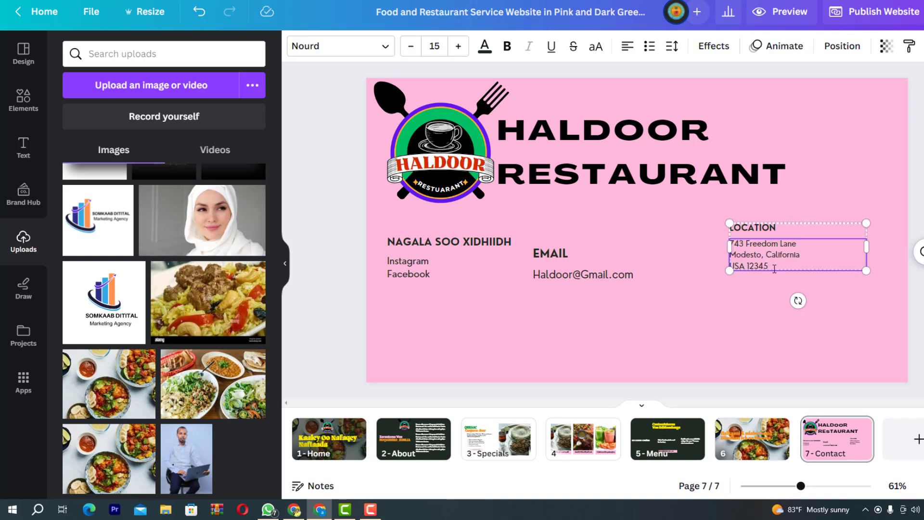
left_click_drag(774, 269, 732, 238)
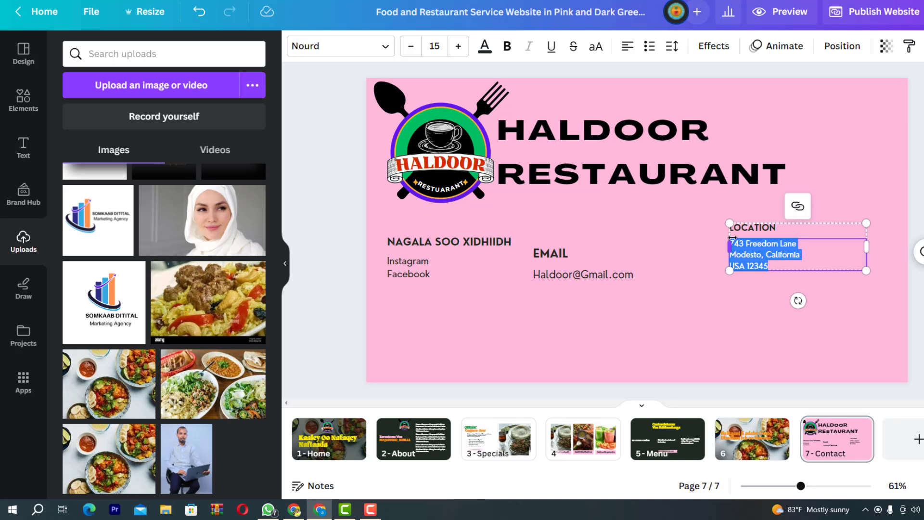
type("Moqa")
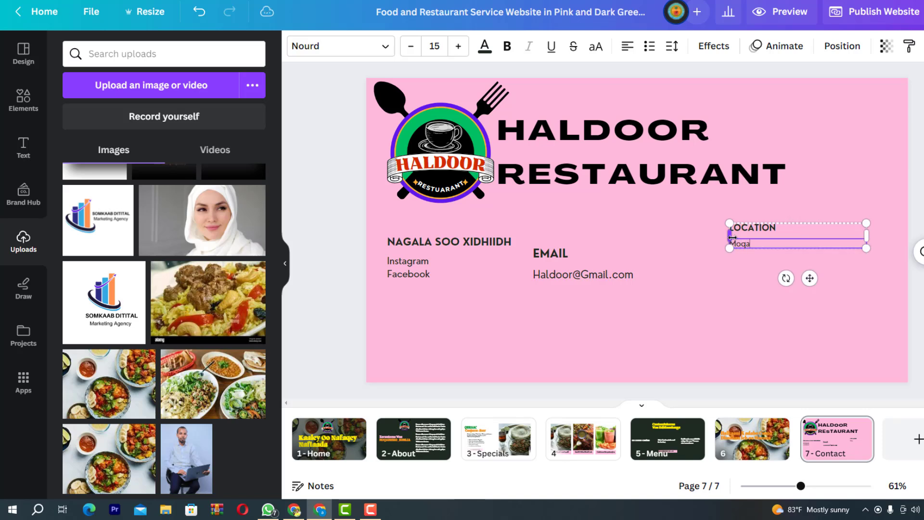
type("gadi")
type("sho_Somalia")
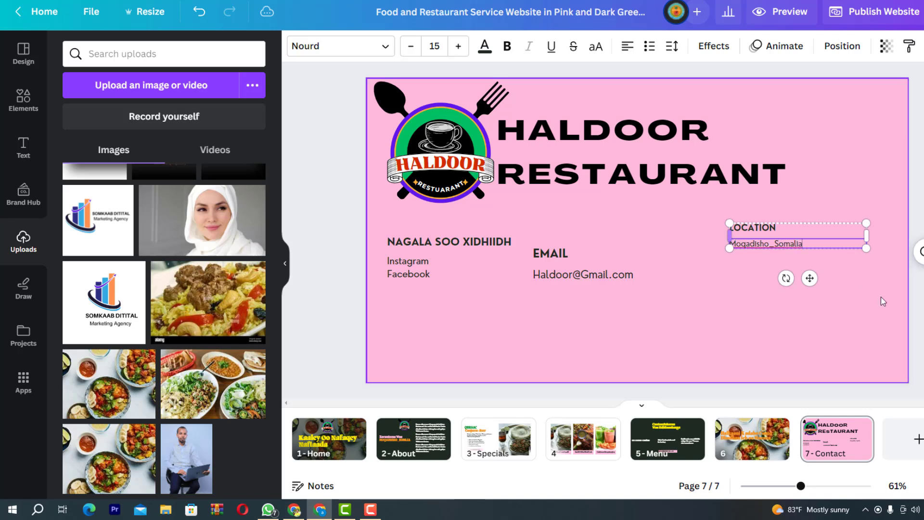
left_click_drag(866, 248, 916, 301)
key("shift+Left")
key("shift+Left")
key("shift+Left")
key("shift+Left")
key("shift+Left")
left_click(916, 301)
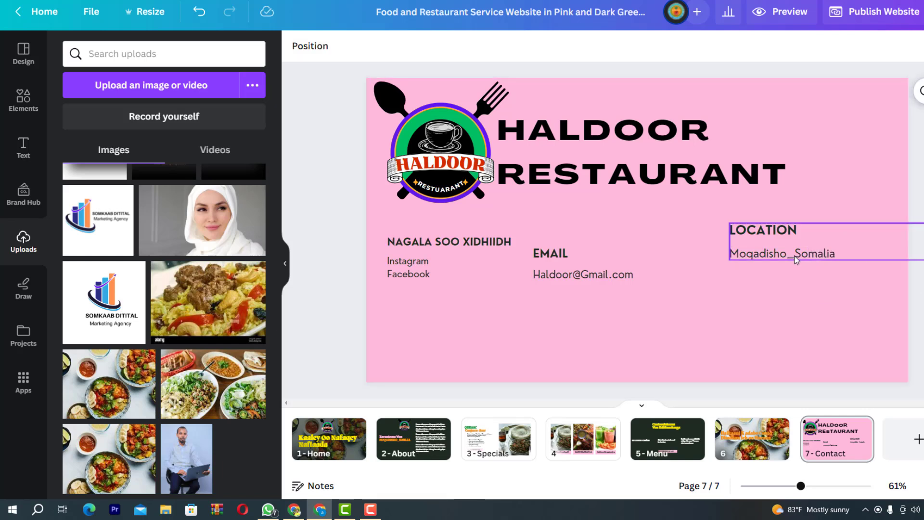
Lower the LOCATION block and raise the EMAIL block so both align with NAGALA SOO XIDHIIDH
left_click(790, 252)
left_click_drag(791, 252, 789, 264)
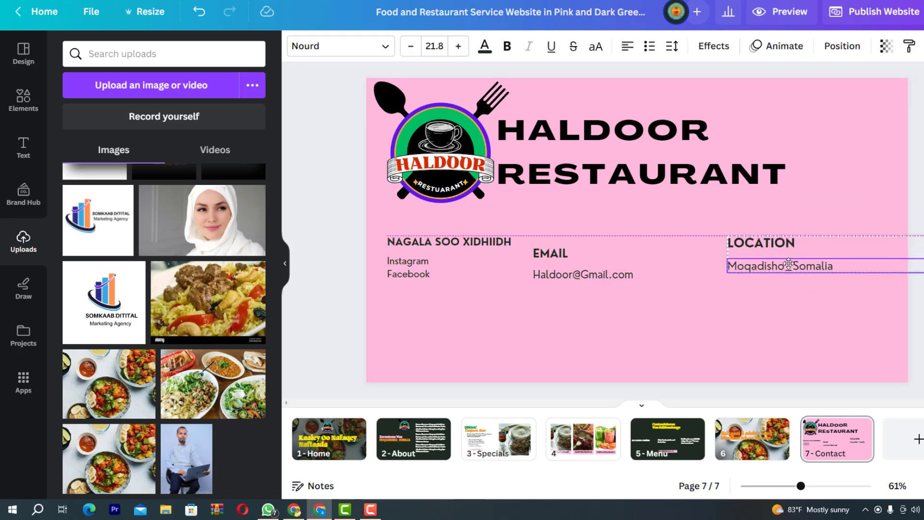
left_click(571, 267)
left_click_drag(572, 268, 572, 256)
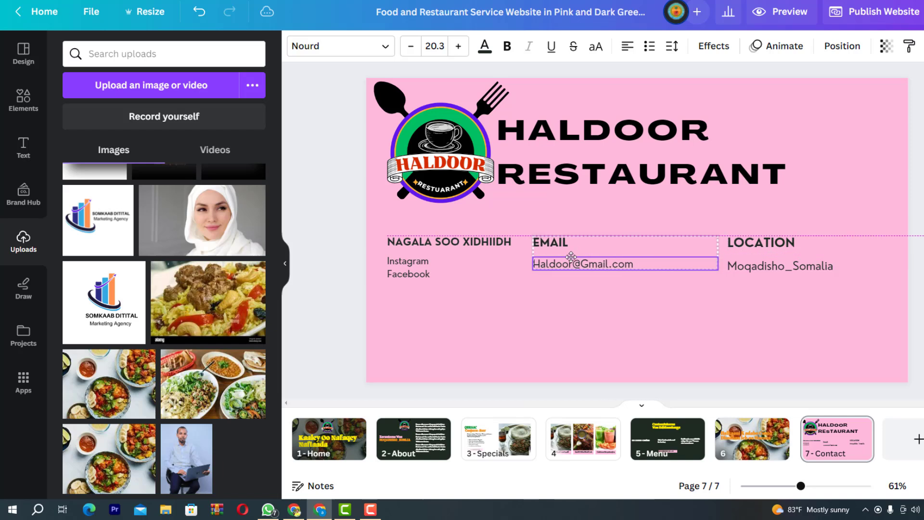
left_click(804, 313)
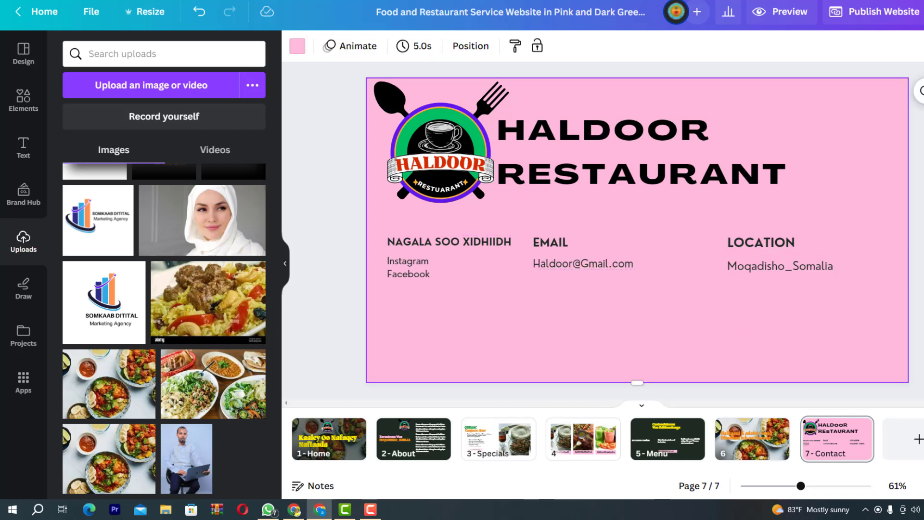
left_click(918, 356)
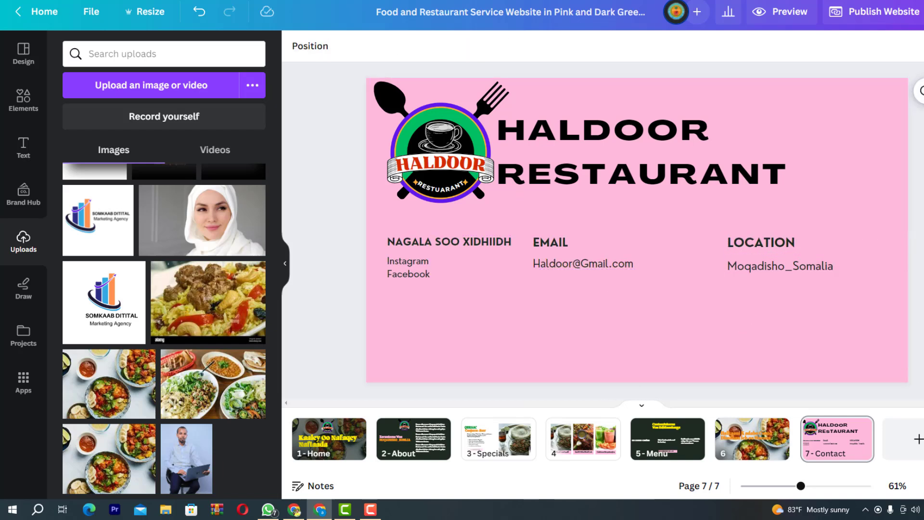
scroll(638, 230, "up", 1)
scroll(844, 92, "down", 1)
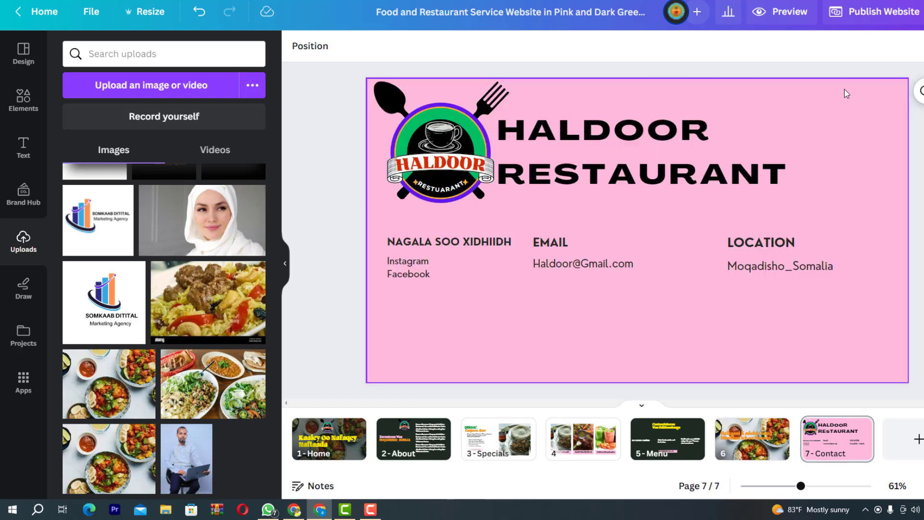
Open the website preview with the navigation bar kept on
left_click(790, 21)
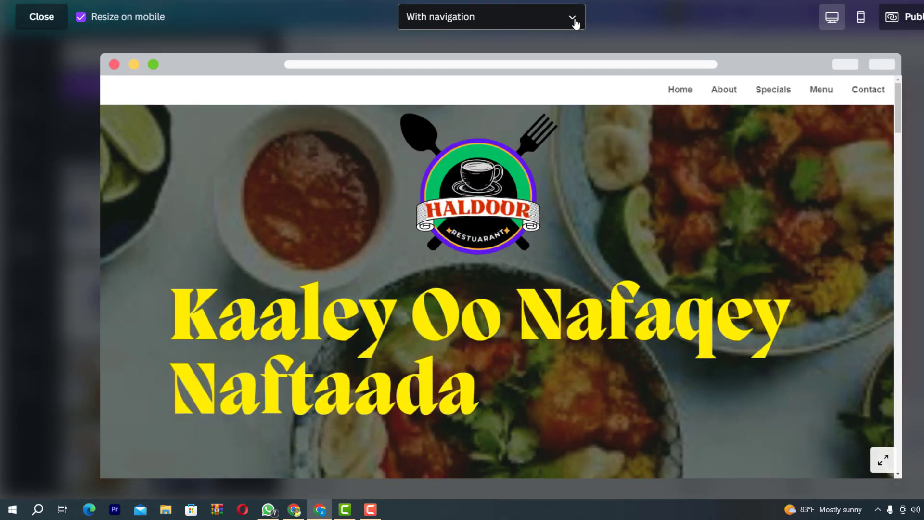
left_click(575, 20)
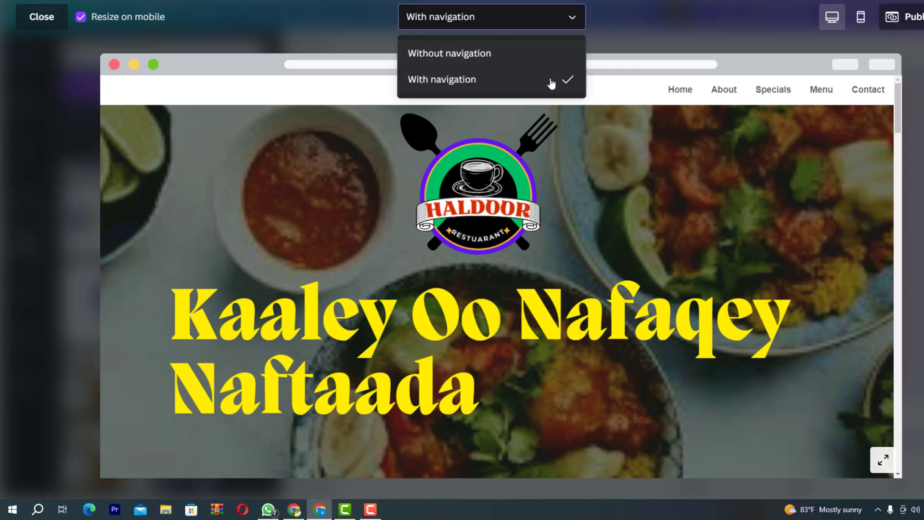
left_click(475, 86)
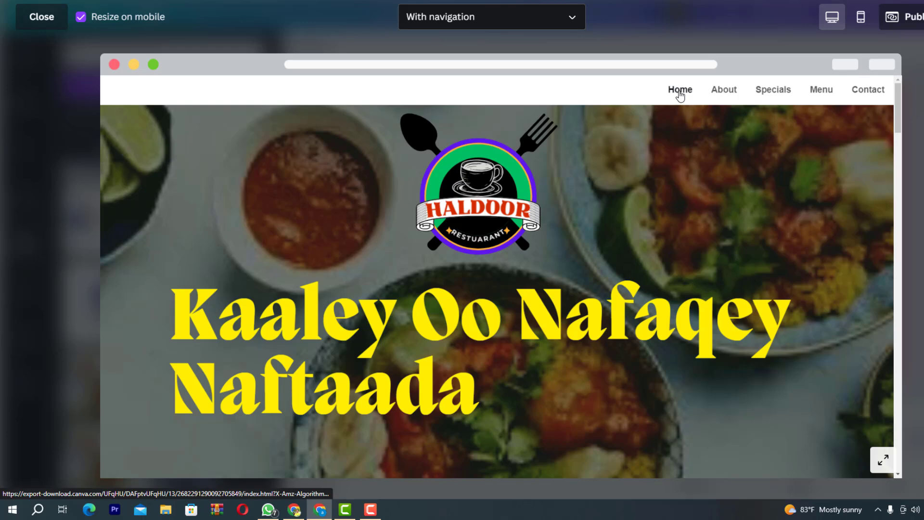
Jump through the About, Specials, Menu and Contact sections in the preview
left_click(721, 91)
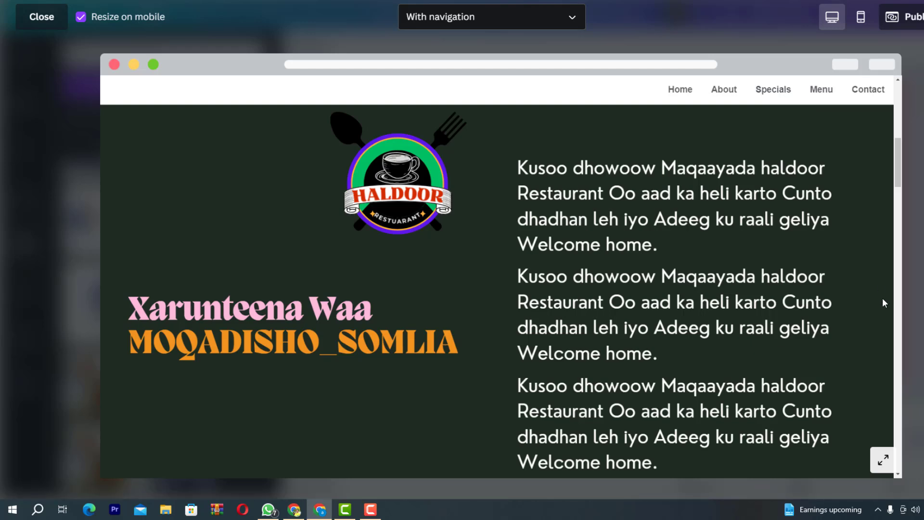
scroll(882, 303, "up", 2)
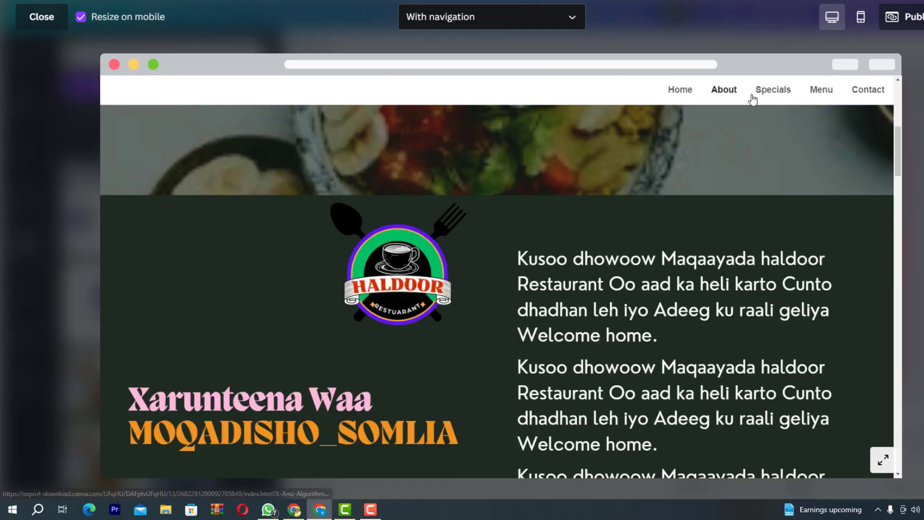
left_click(772, 96)
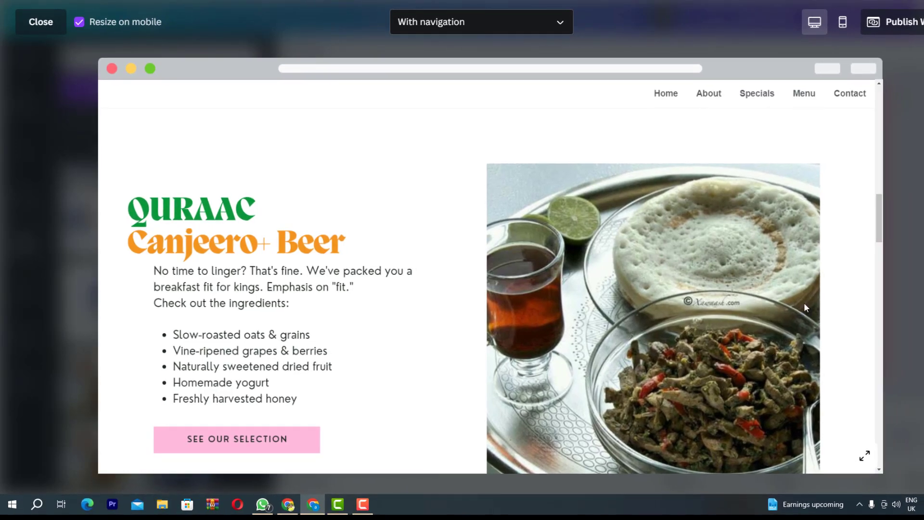
left_click(805, 94)
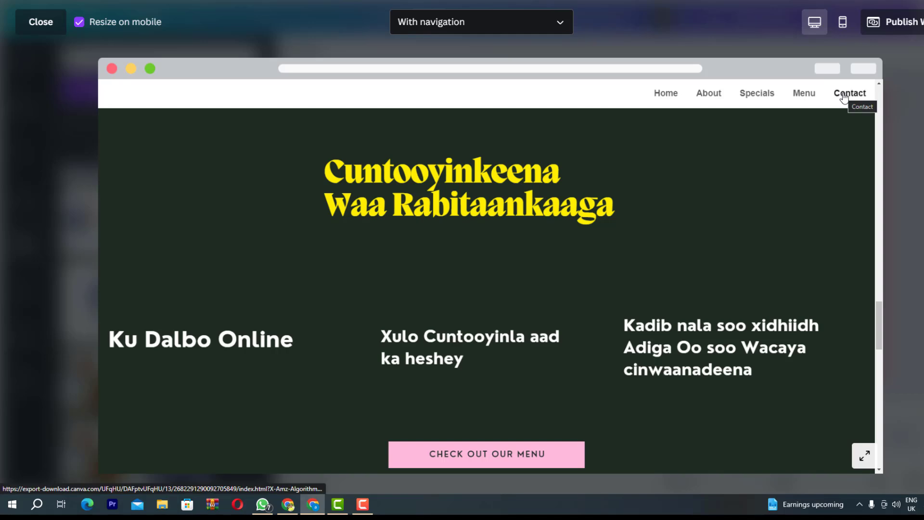
left_click(845, 96)
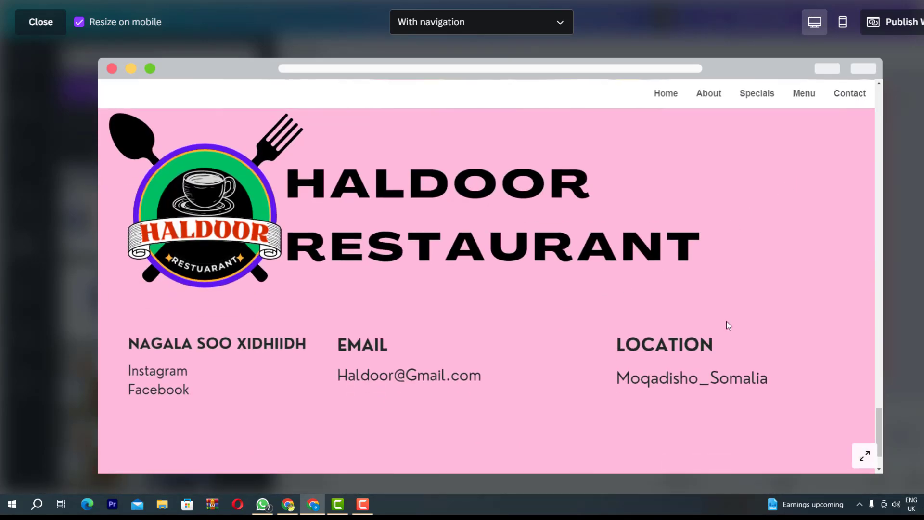
scroll(781, 226, "up", 15)
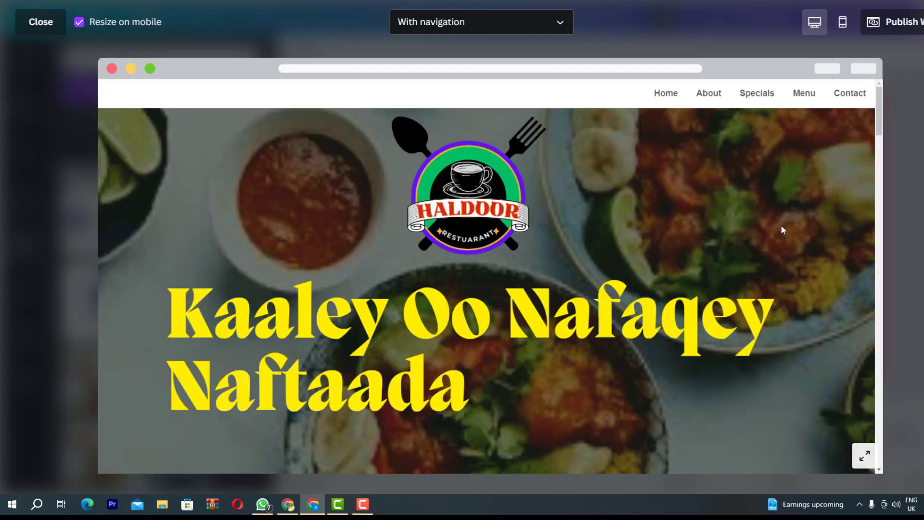
scroll(511, 268, "down", 15)
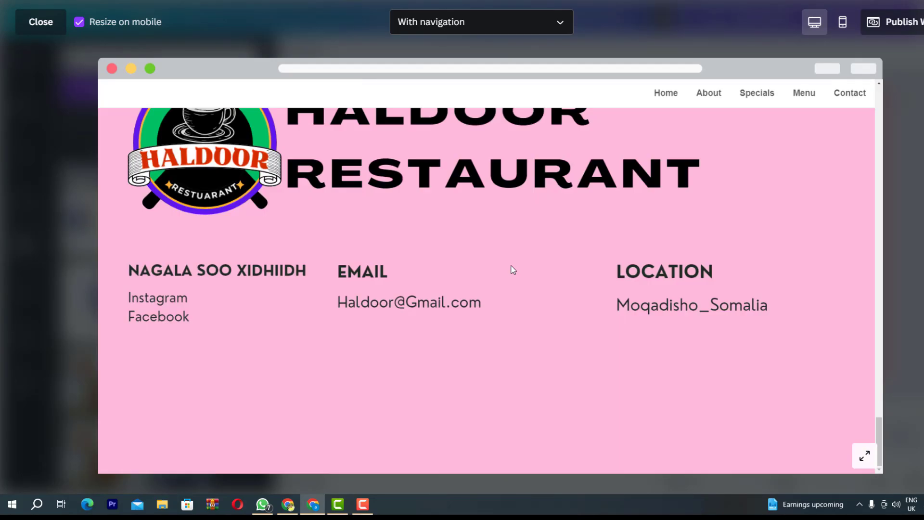
scroll(513, 269, "up", 15)
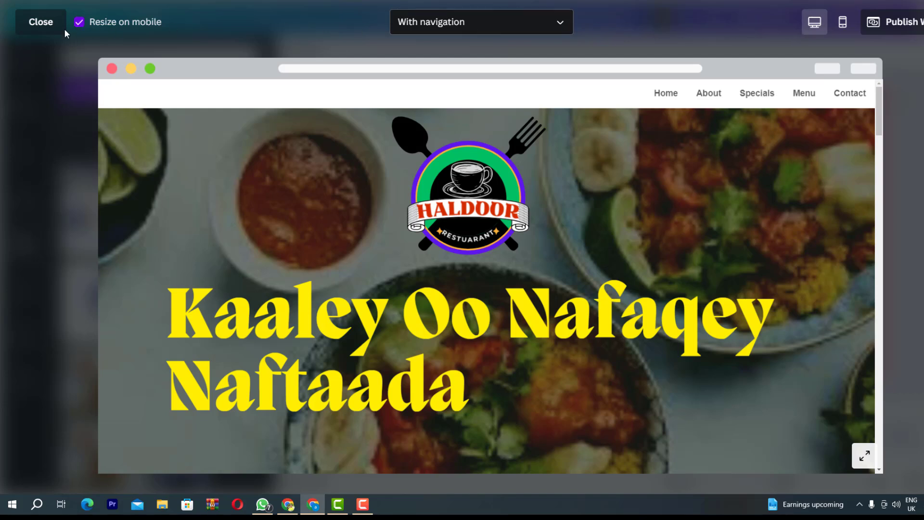
Close the preview, start Publish Website and continue with the Free domain option
left_click(41, 22)
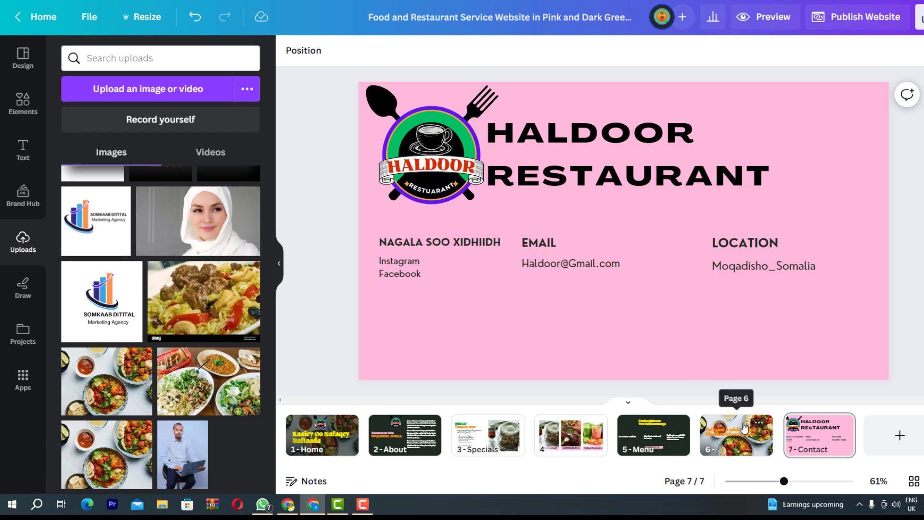
scroll(603, 235, "up", 2)
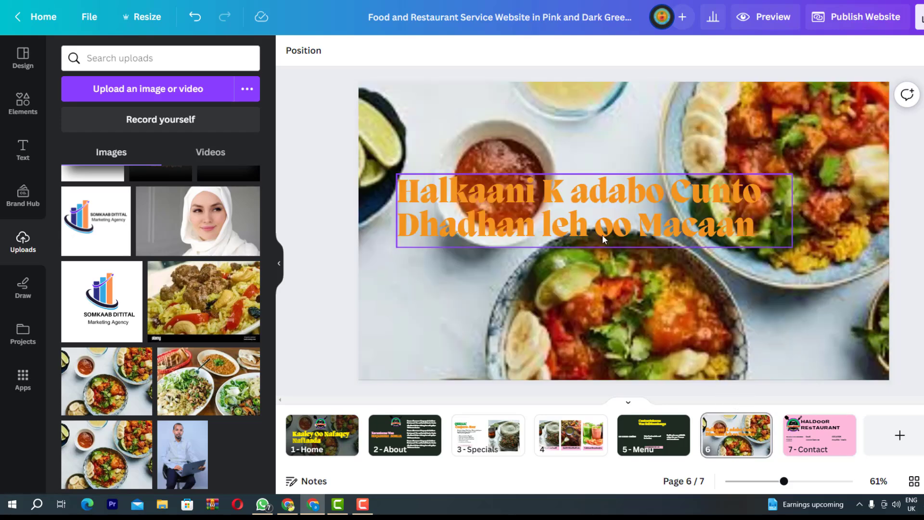
scroll(603, 235, "up", 2)
scroll(602, 235, "up", 2)
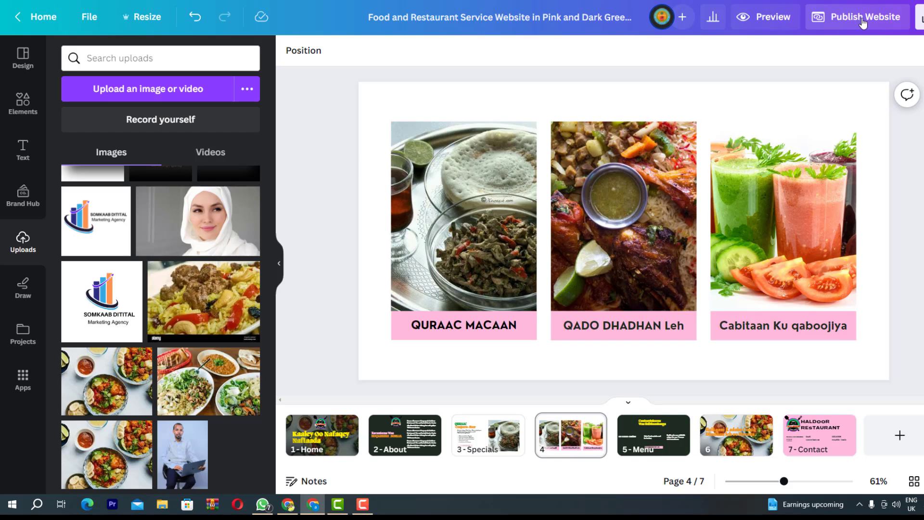
left_click(864, 23)
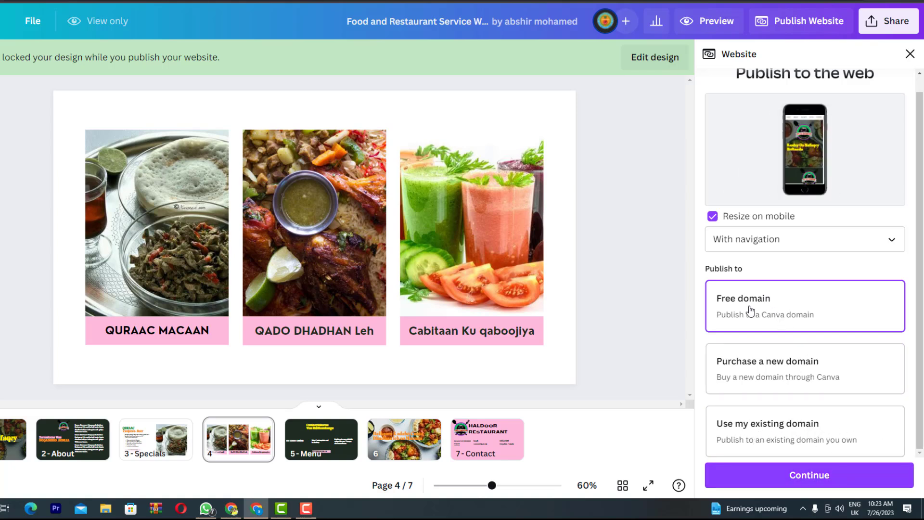
left_click(741, 478)
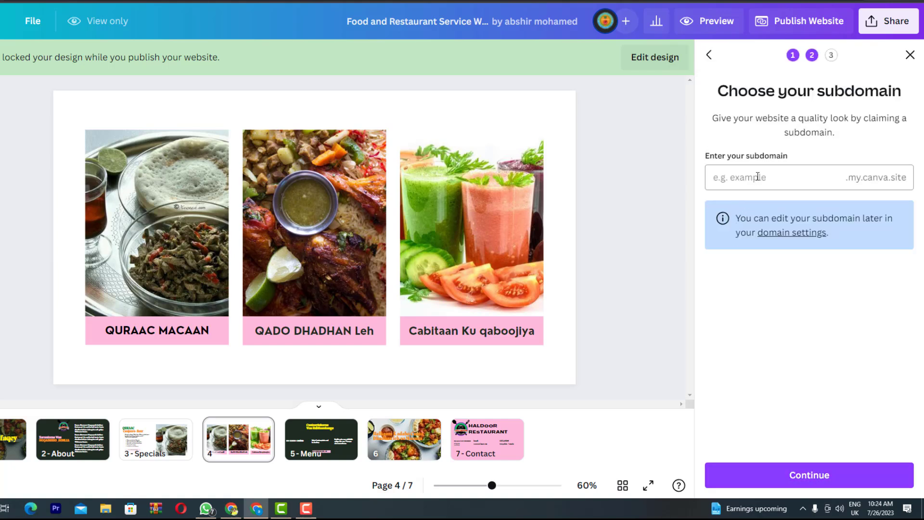
Enter 'haldoorrestaurant' without a hyphen as the site subdomain and continue to review settings
left_click(779, 175)
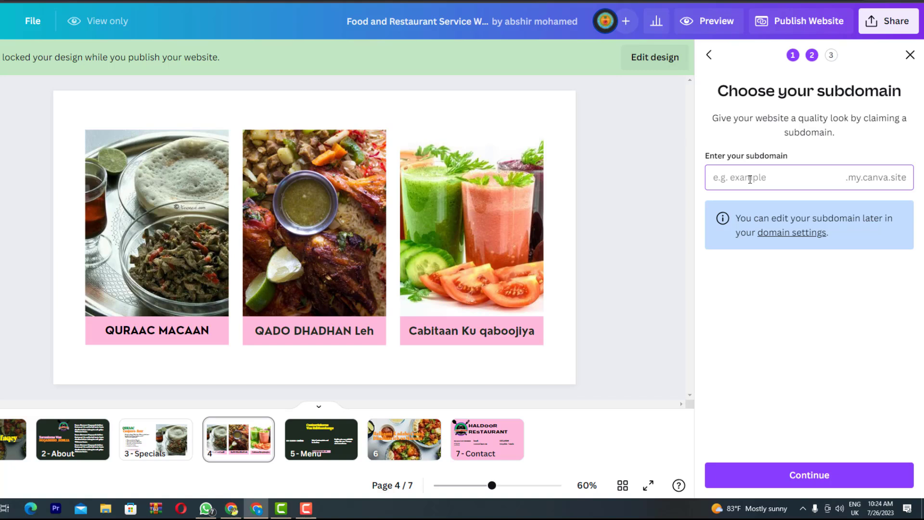
type("haldoo")
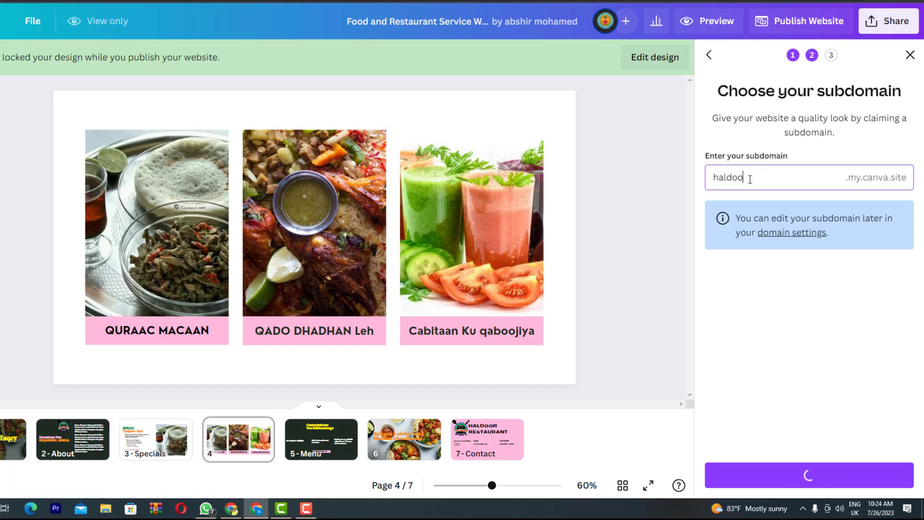
type("r-res")
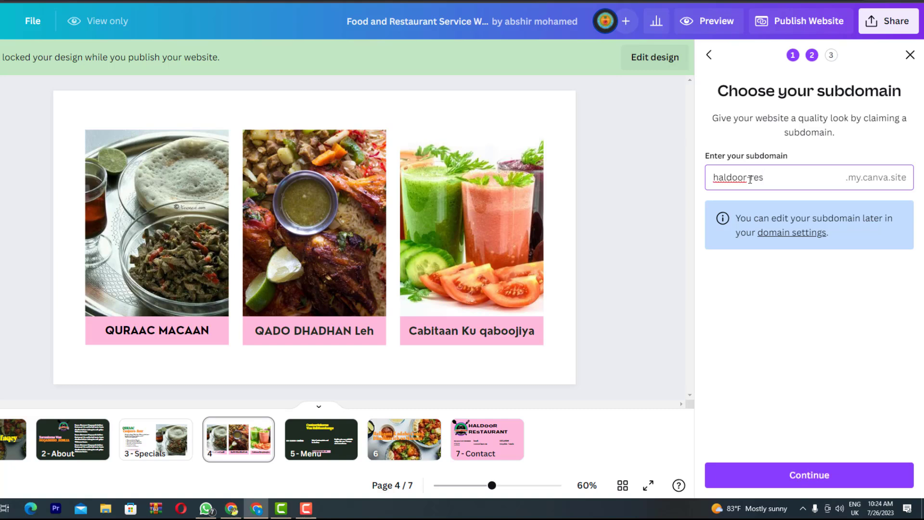
type("taurant")
key("BackSpace")
left_click(743, 485)
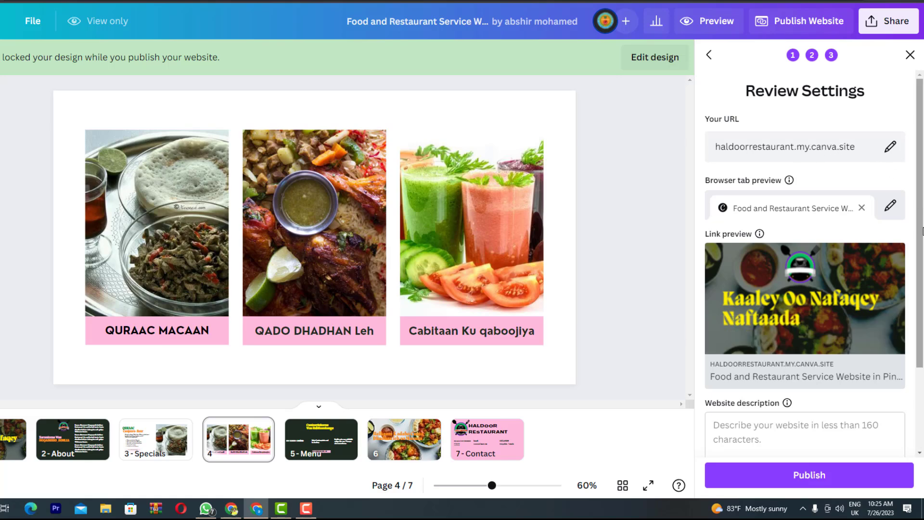
Set the website description to 'Somali food'
scroll(736, 221, "down", 3)
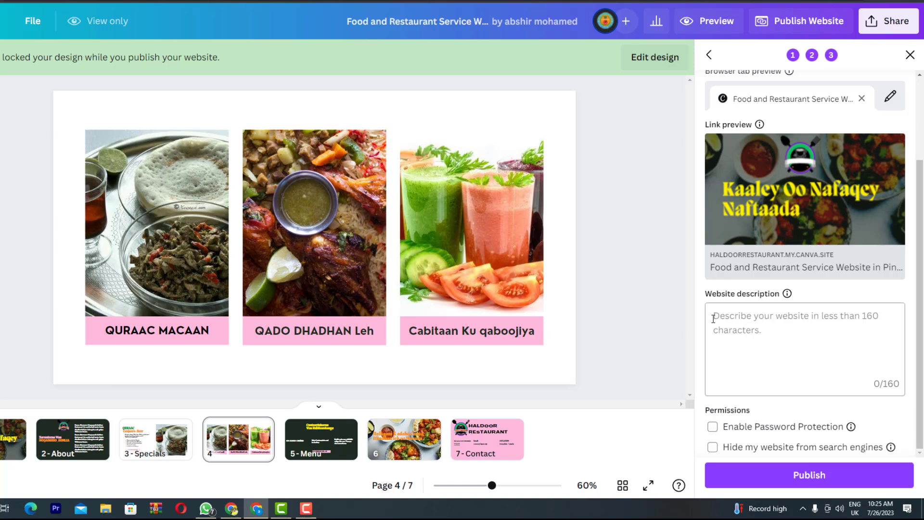
left_click(734, 342)
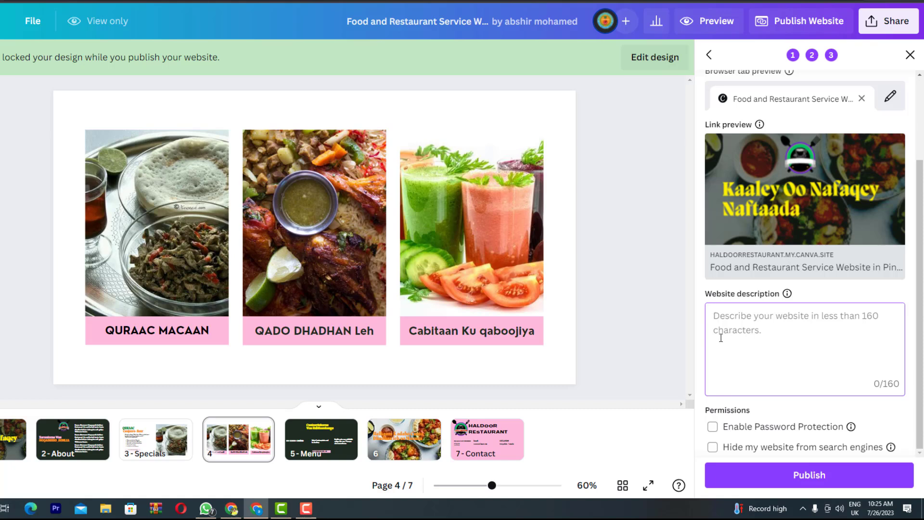
type("Soma")
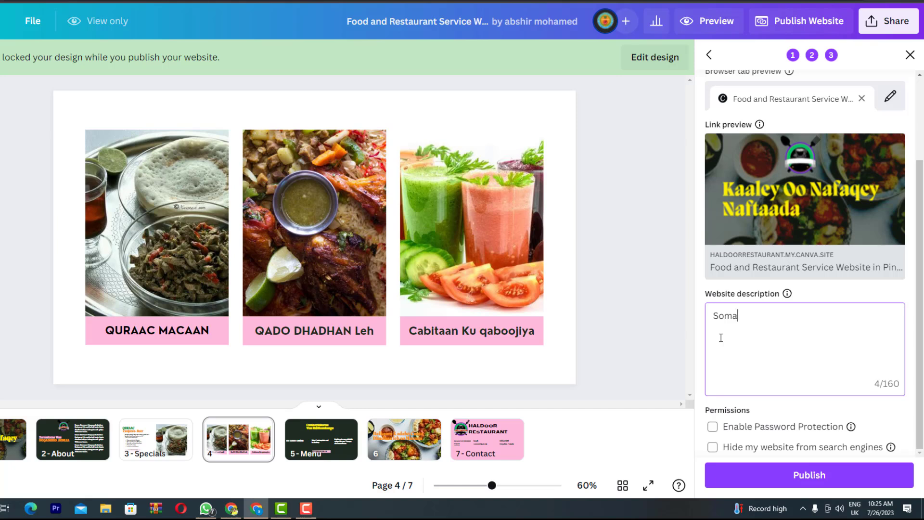
type("li food")
left_click(920, 424)
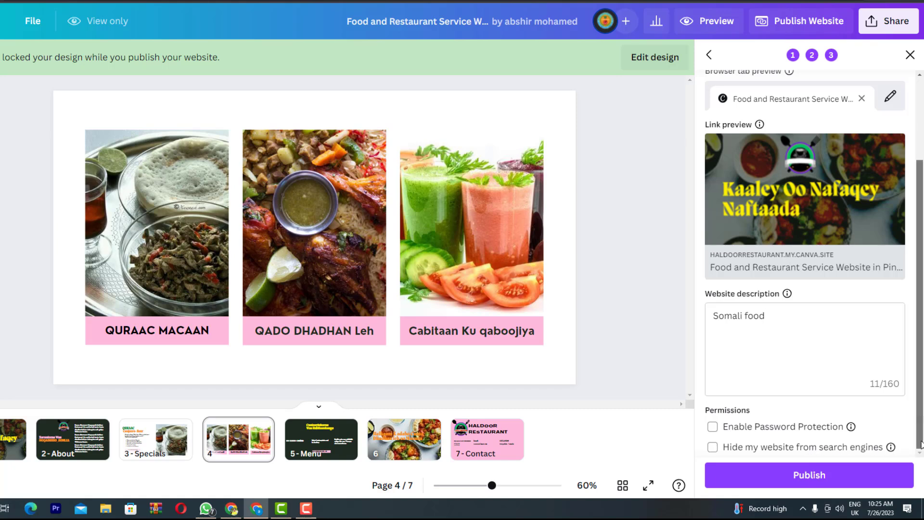
Hide the website from search engines and publish it
left_click(713, 449)
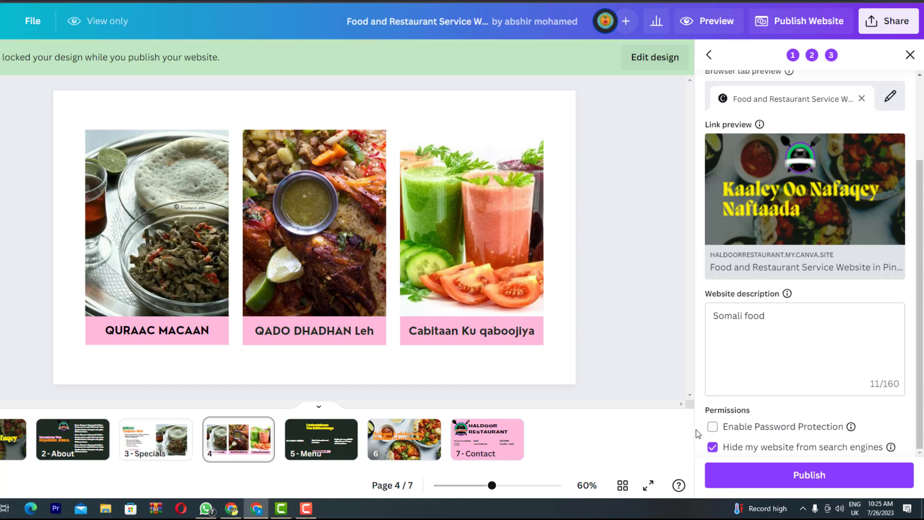
left_click(712, 449)
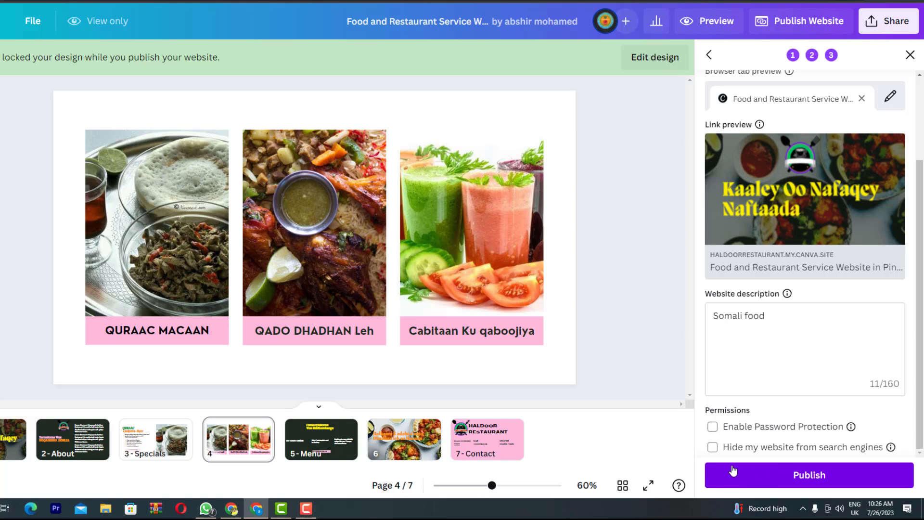
left_click(713, 450)
left_click(786, 480)
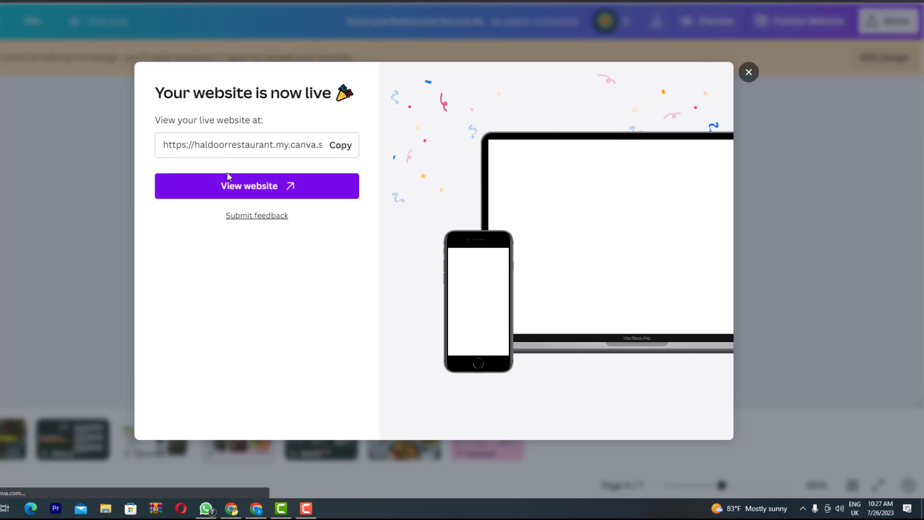
Open the live Haldoor Restaurant site once it reports being live
left_click(243, 194)
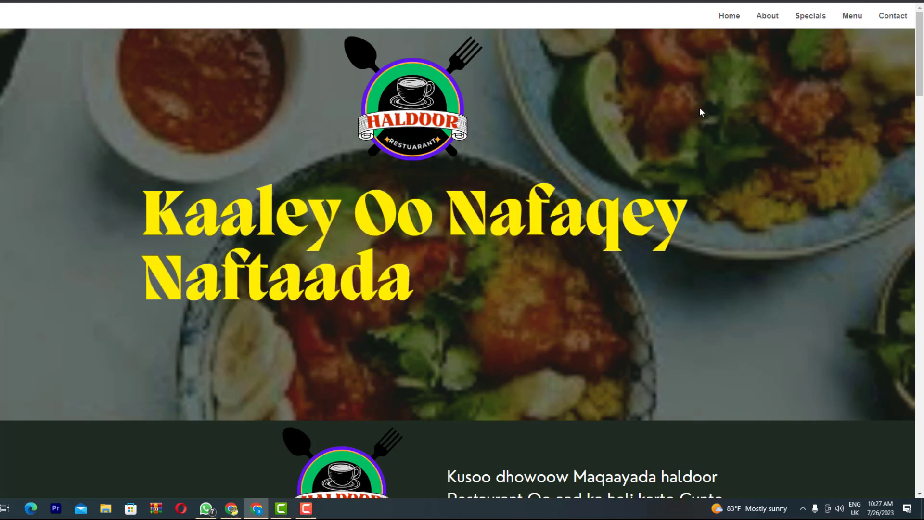
Scroll down through the live site's sections and back up to the top
scroll(923, 97, "down", 4)
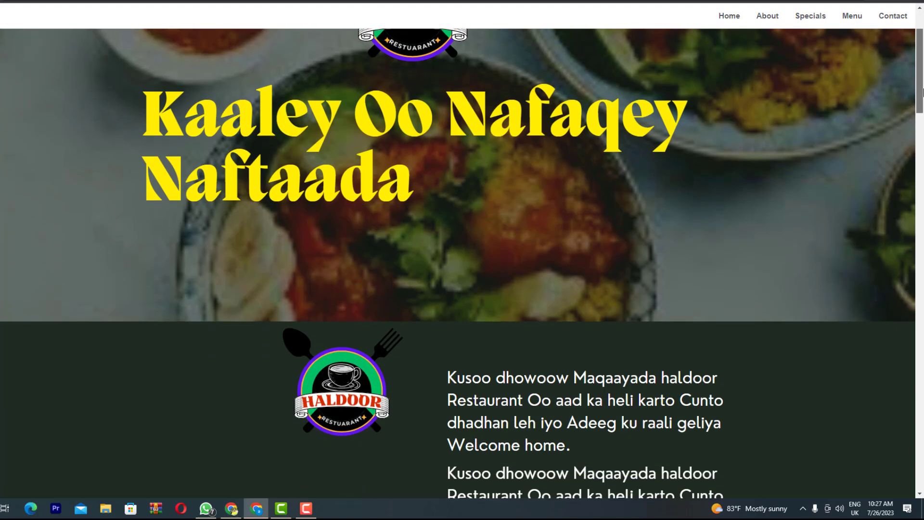
left_click_drag(923, 114, 923, 300)
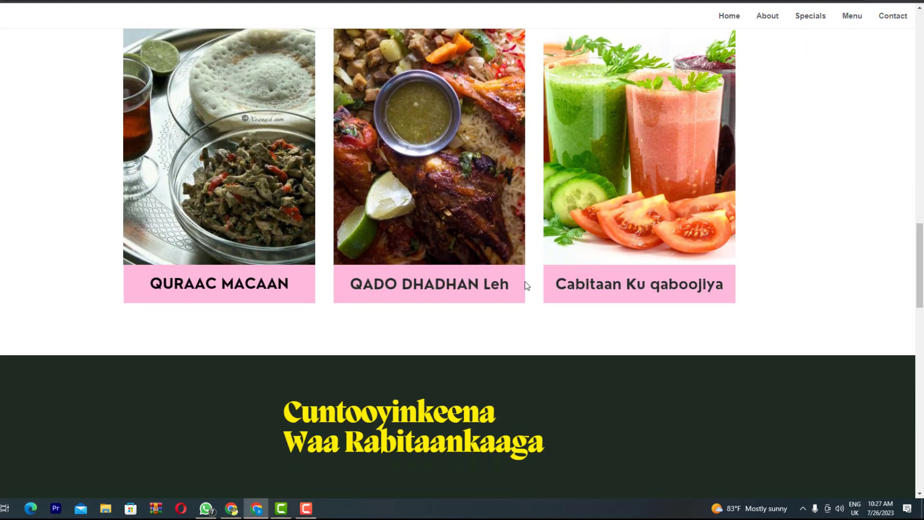
left_click_drag(923, 261, 923, 339)
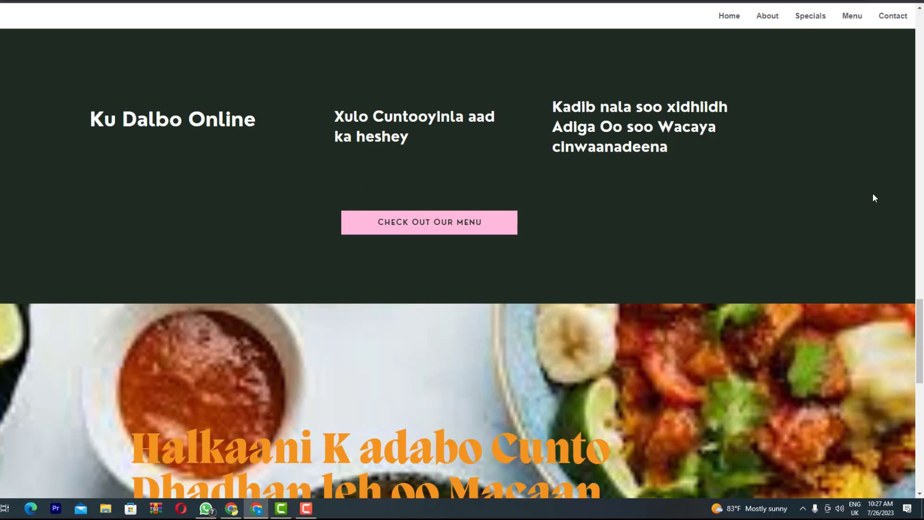
left_click(923, 233)
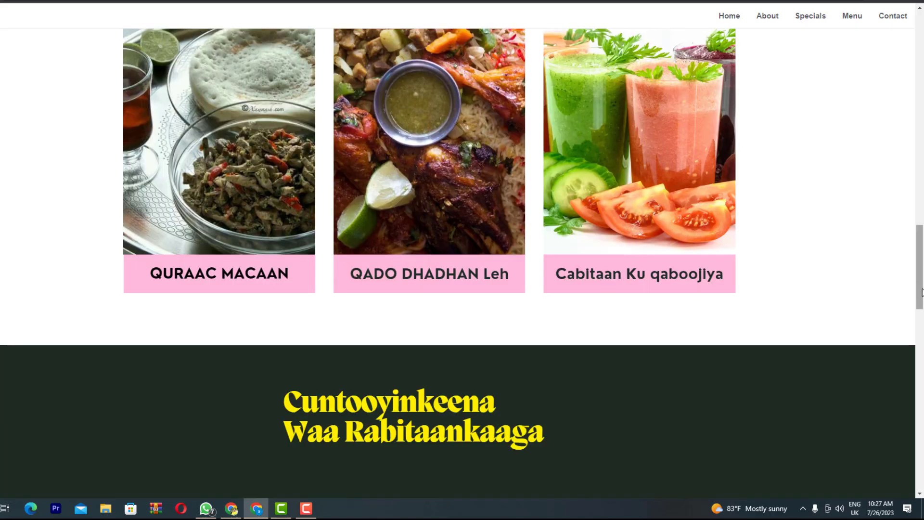
left_click_drag(923, 292, 890, 511)
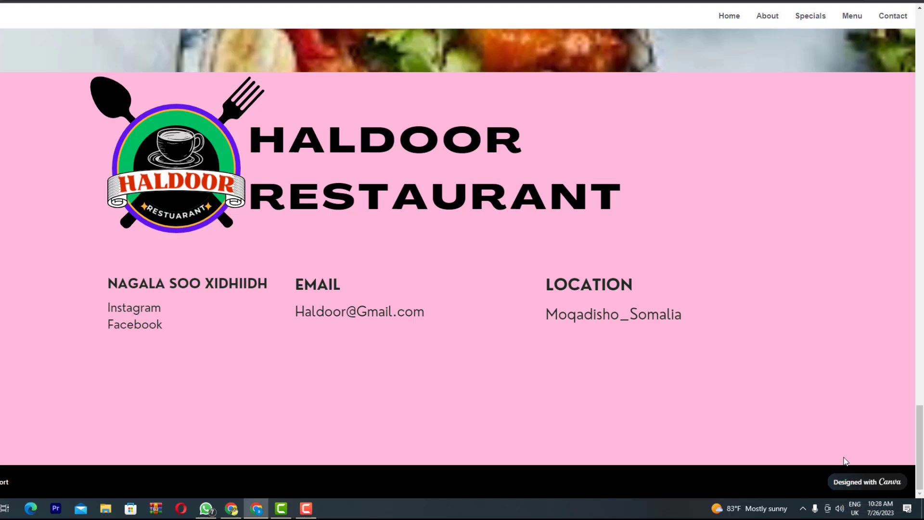
left_click_drag(918, 442, 893, 42)
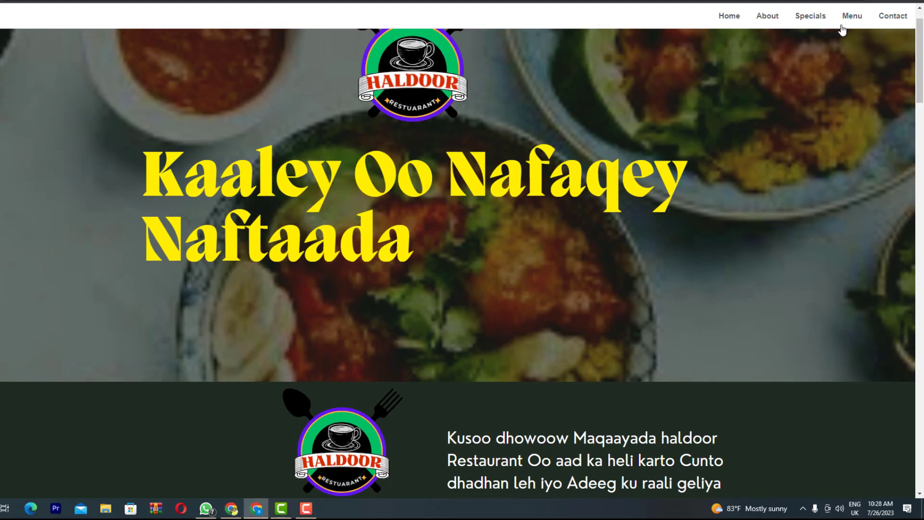
Test the Home, About, Specials, Menu and Contact navigation links, then return to the top
left_click(724, 16)
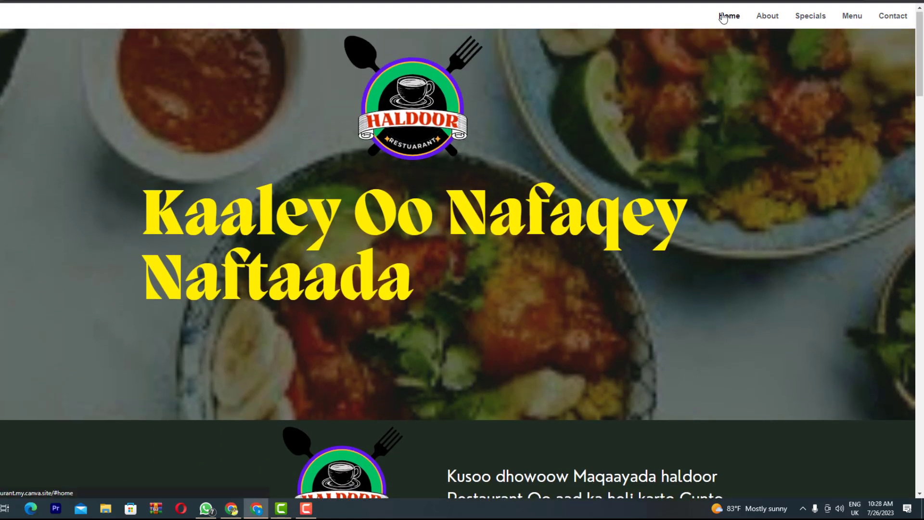
left_click(768, 16)
left_click(801, 17)
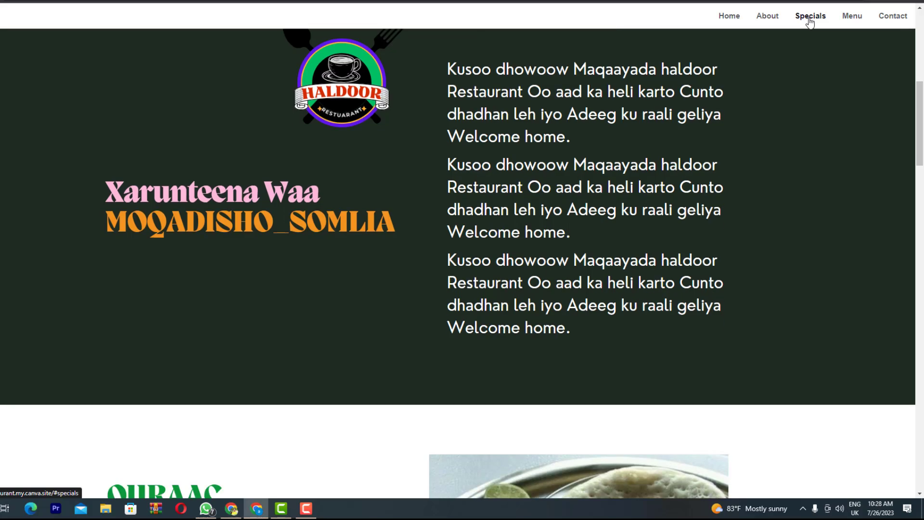
left_click(847, 17)
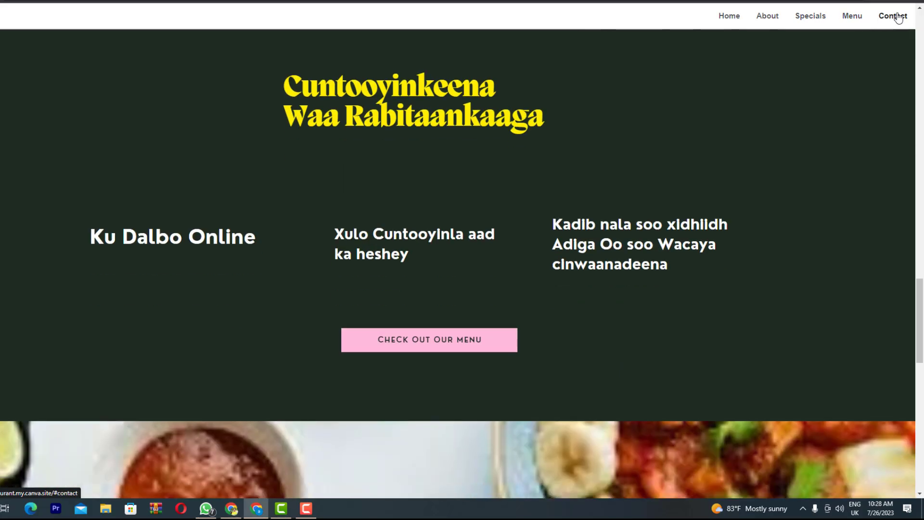
left_click(893, 16)
key("Home")
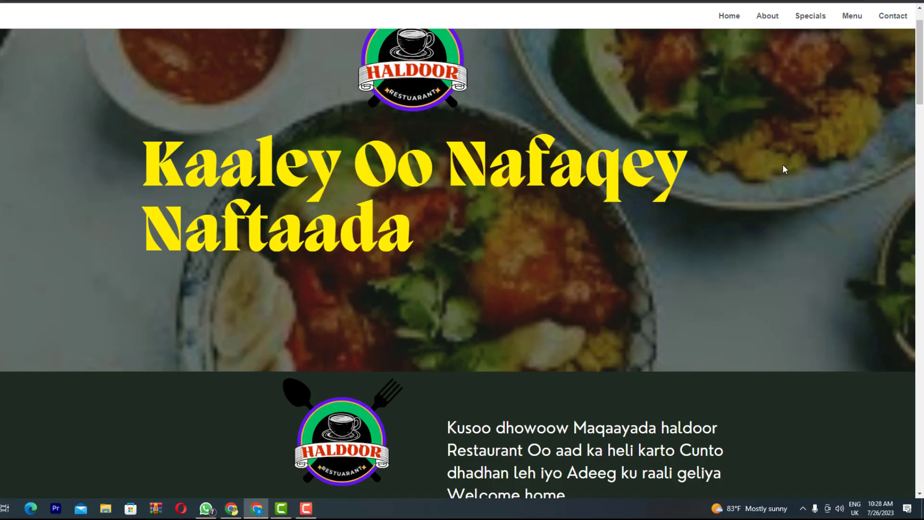